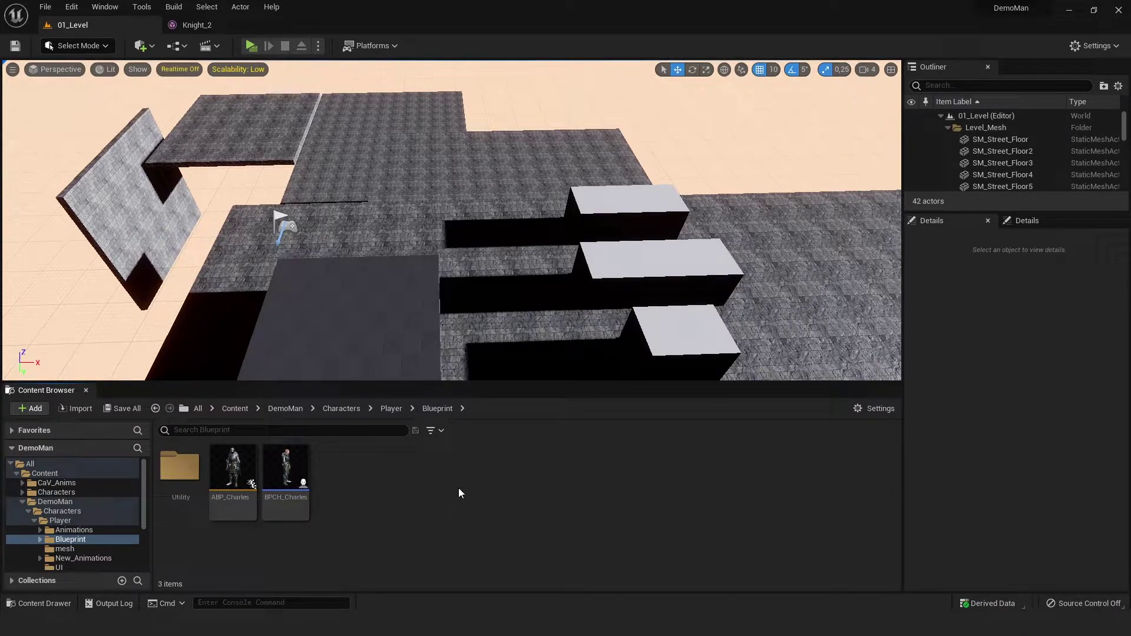
# Show per-bone retargeting options in Knight_2's skeleton tree and bring up pelvis's bone actions
pyautogui.click(195, 25)
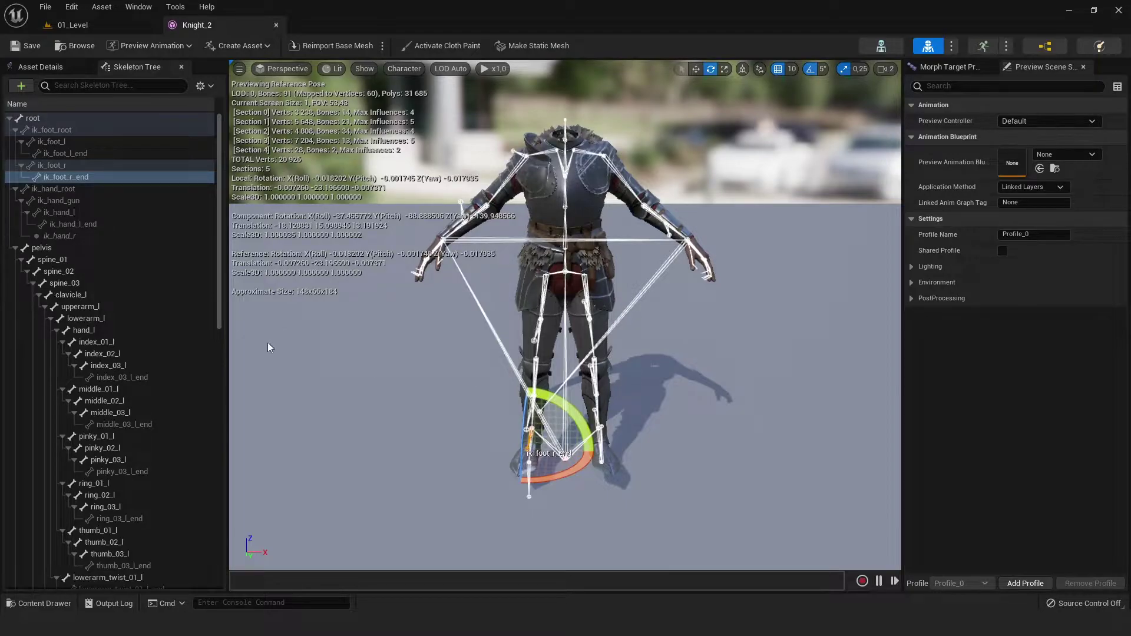
pyautogui.click(206, 87)
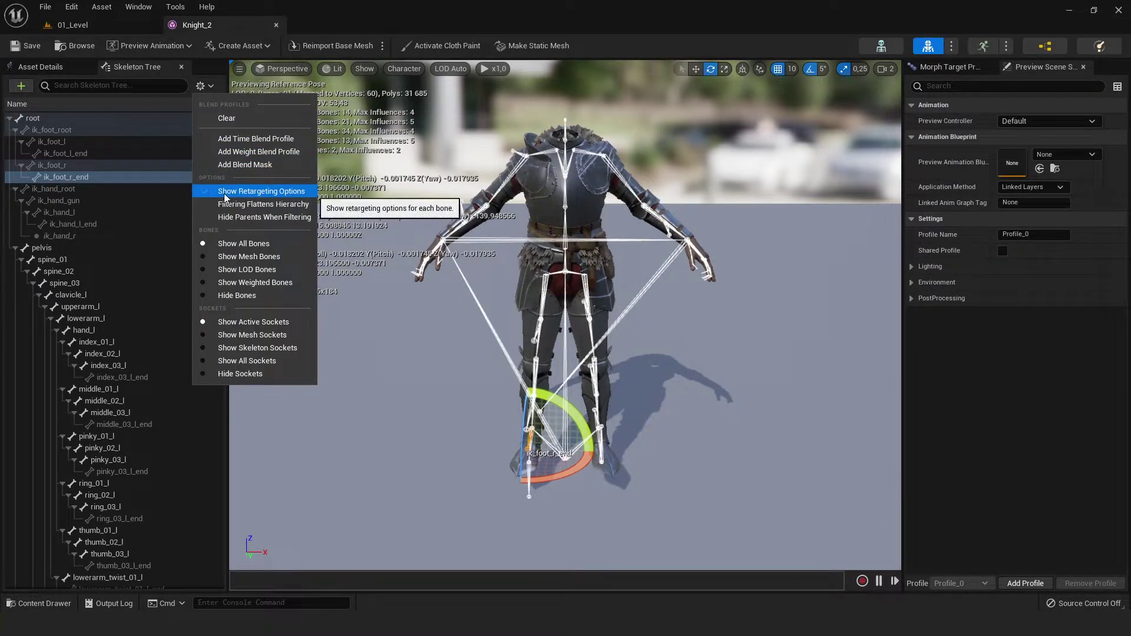
pyautogui.click(245, 194)
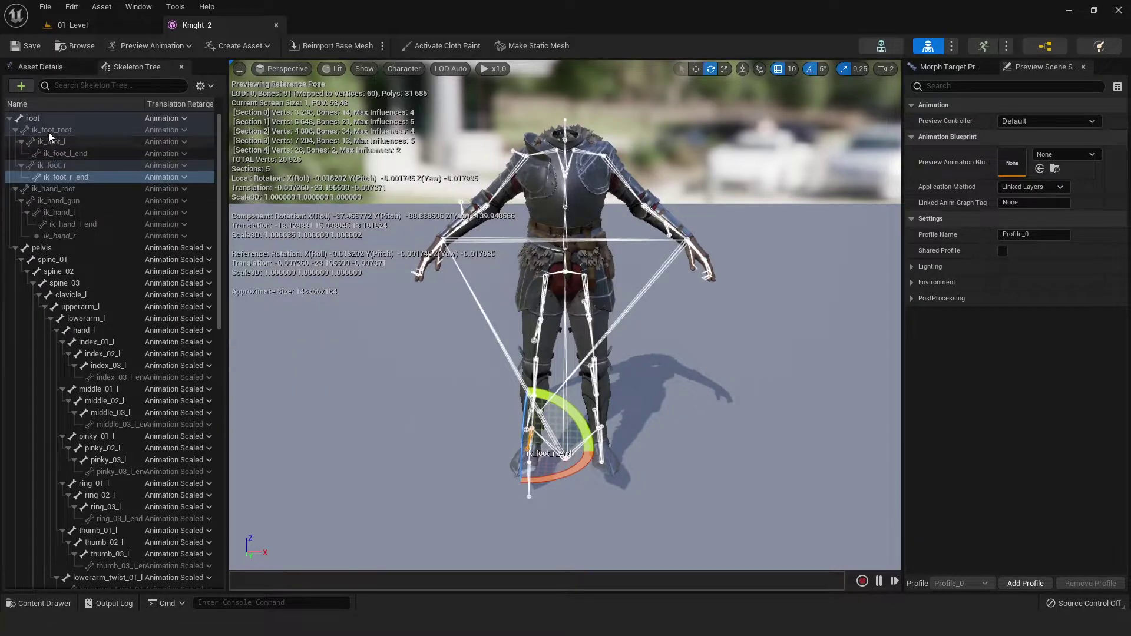
pyautogui.click(52, 116)
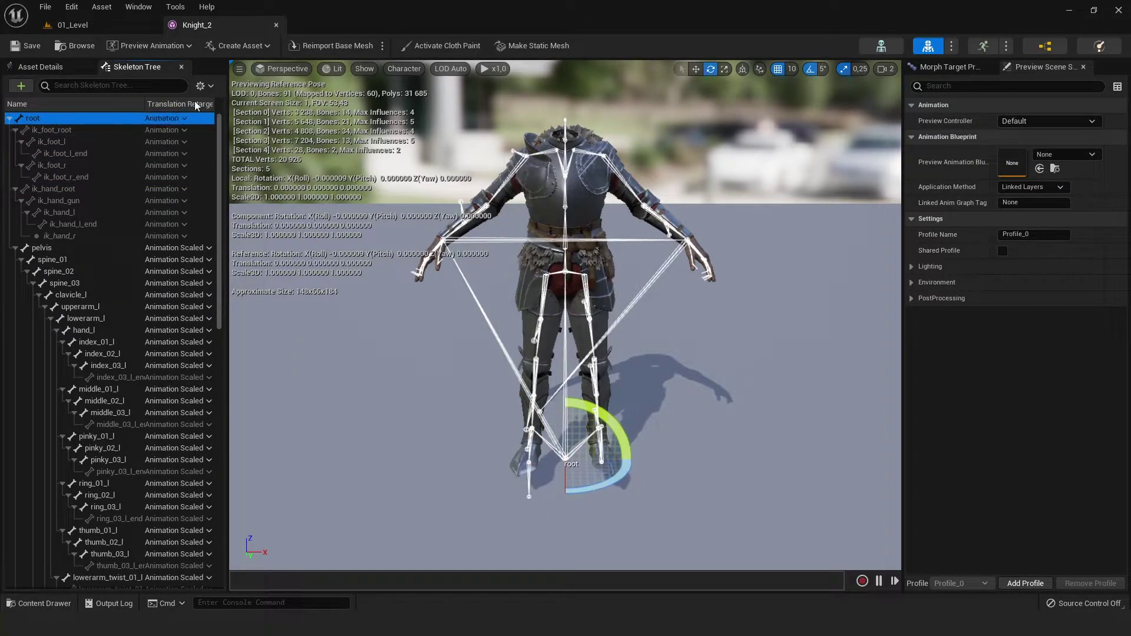
pyautogui.click(44, 250)
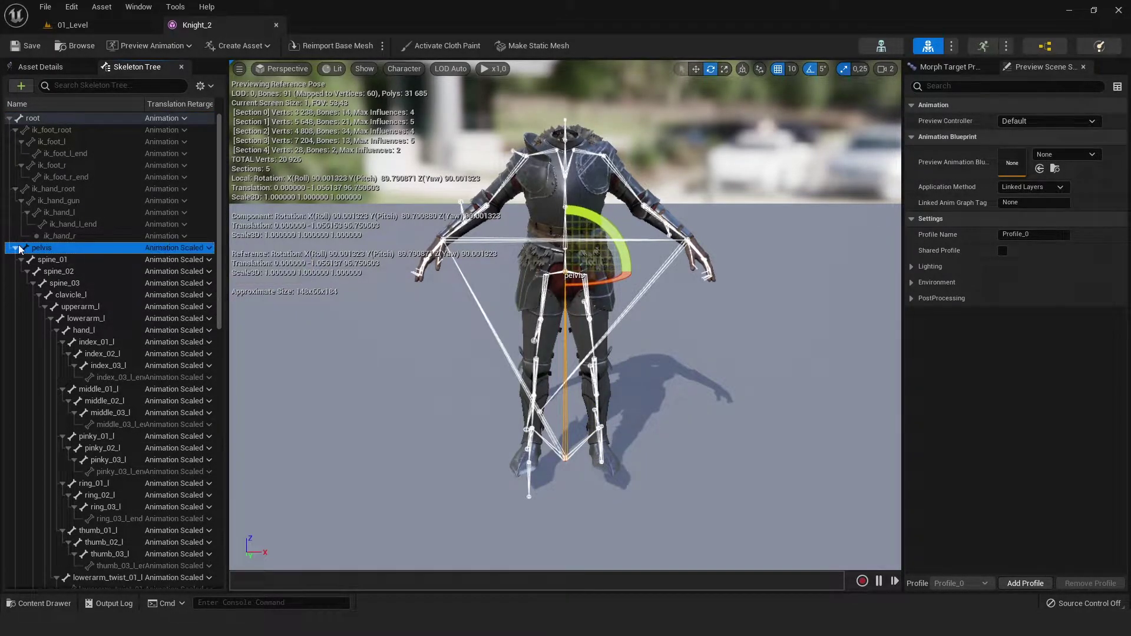
pyautogui.rightClick(50, 250)
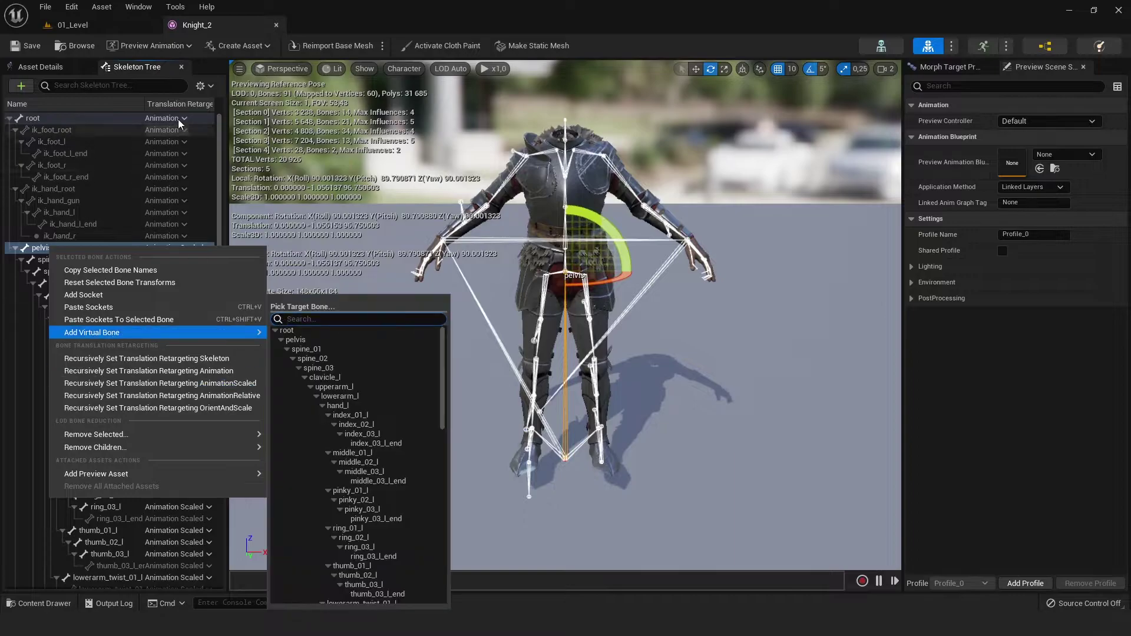
pyautogui.moveTo(92, 333)
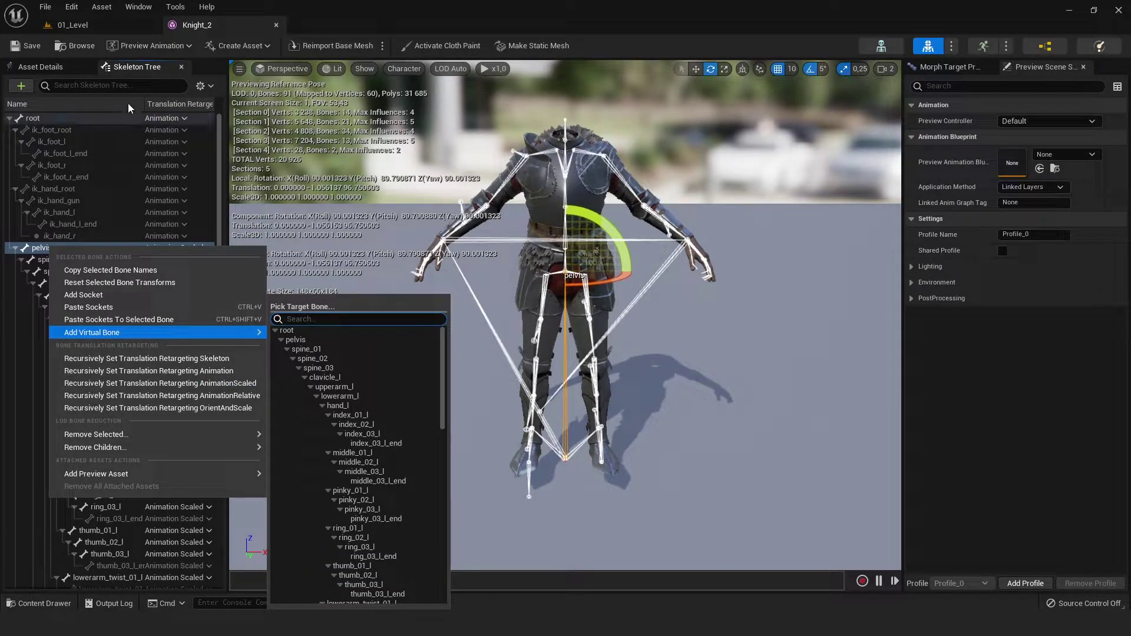
# Return to the level editor and open the Player > mesh folder in the Content Browser
pyautogui.click(99, 118)
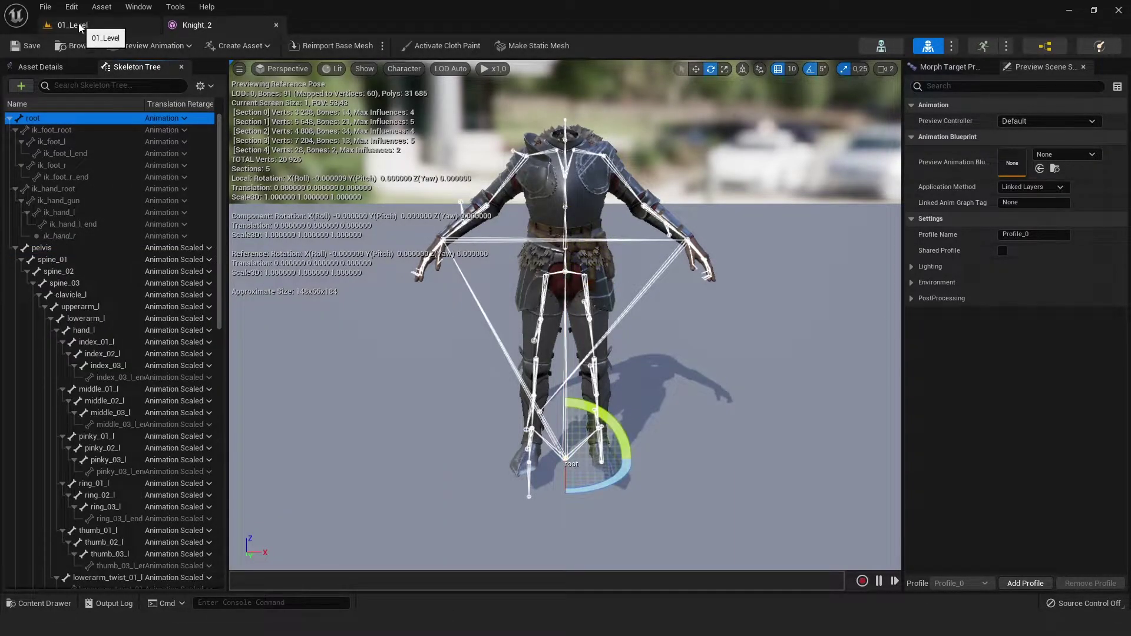
pyautogui.click(78, 24)
pyautogui.click(390, 408)
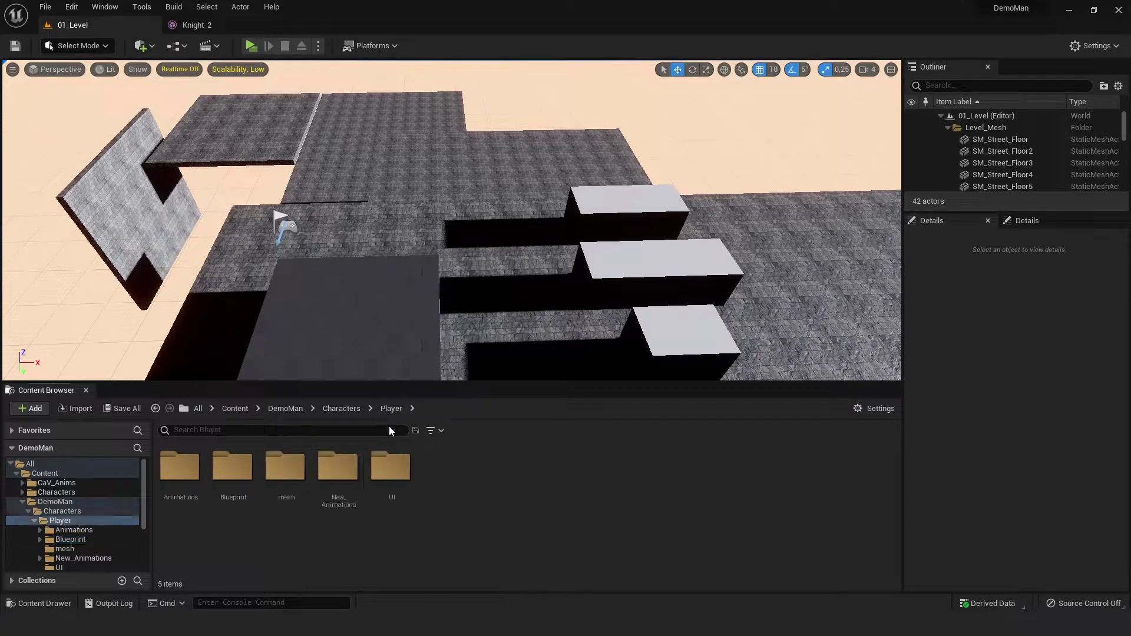
pyautogui.doubleClick(284, 482)
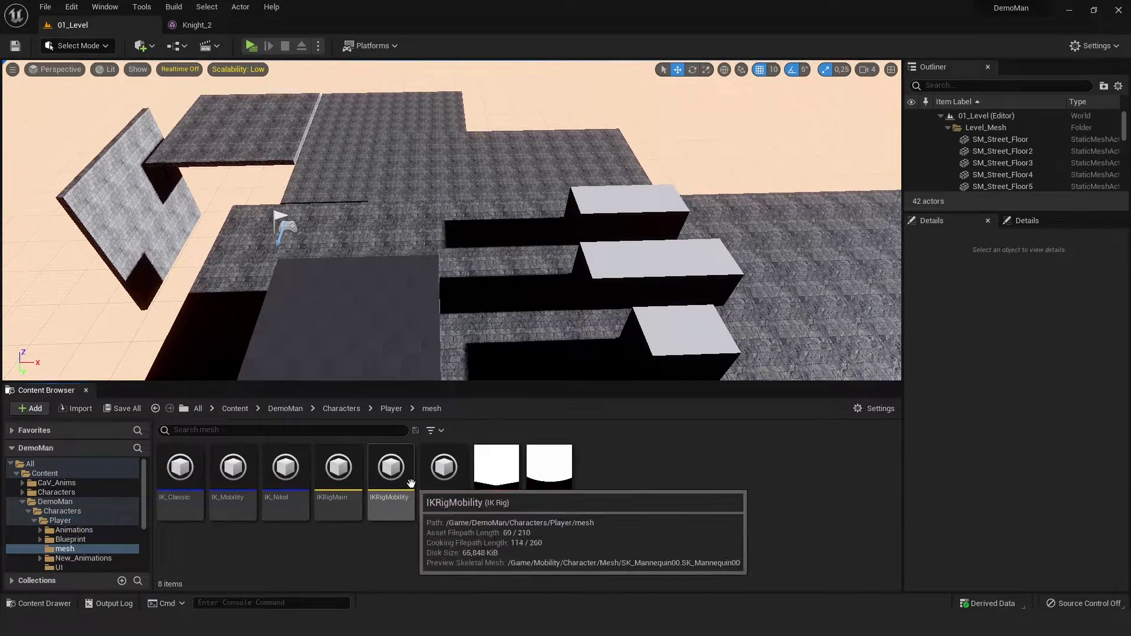
# Create a new IK Rig asset based on the Knight_2 skeletal mesh
pyautogui.rightClick(641, 480)
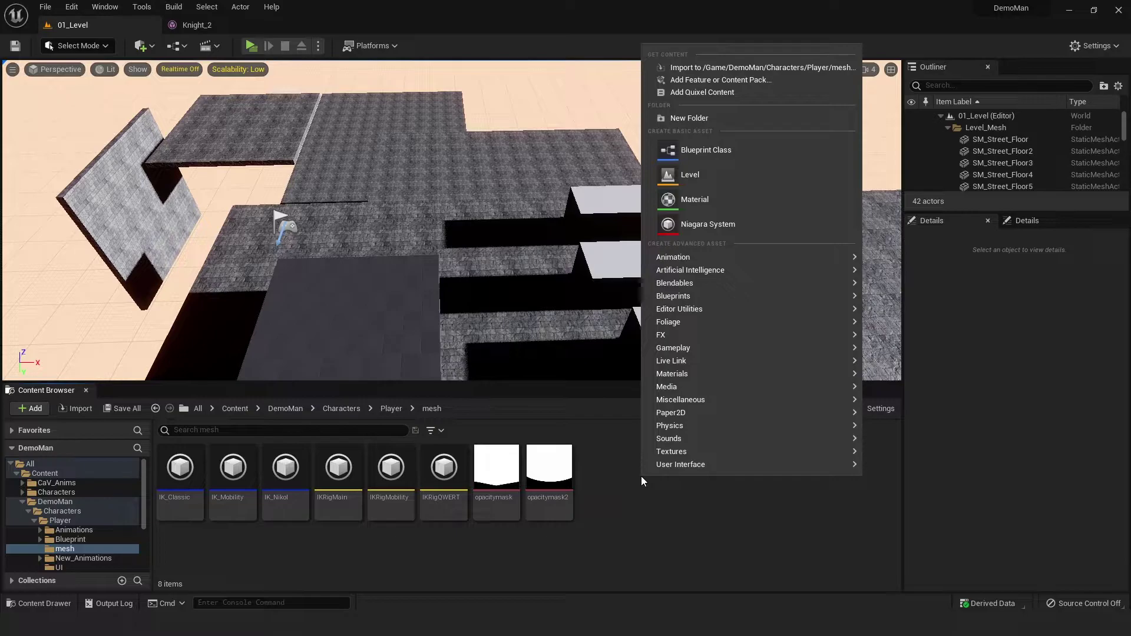
pyautogui.moveTo(674, 256)
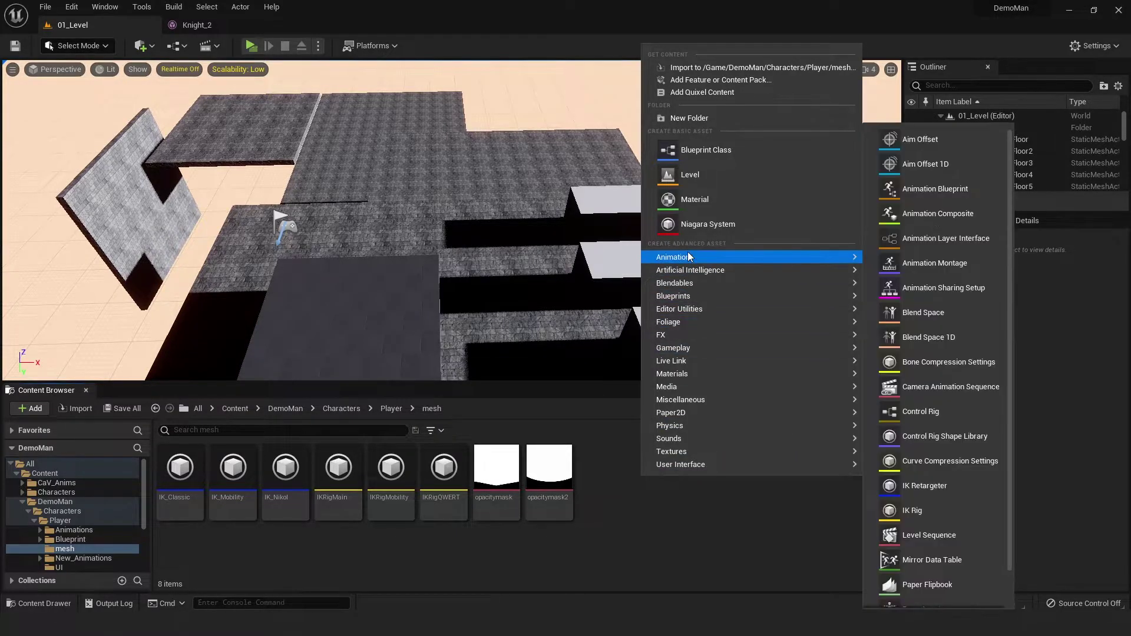
pyautogui.click(943, 510)
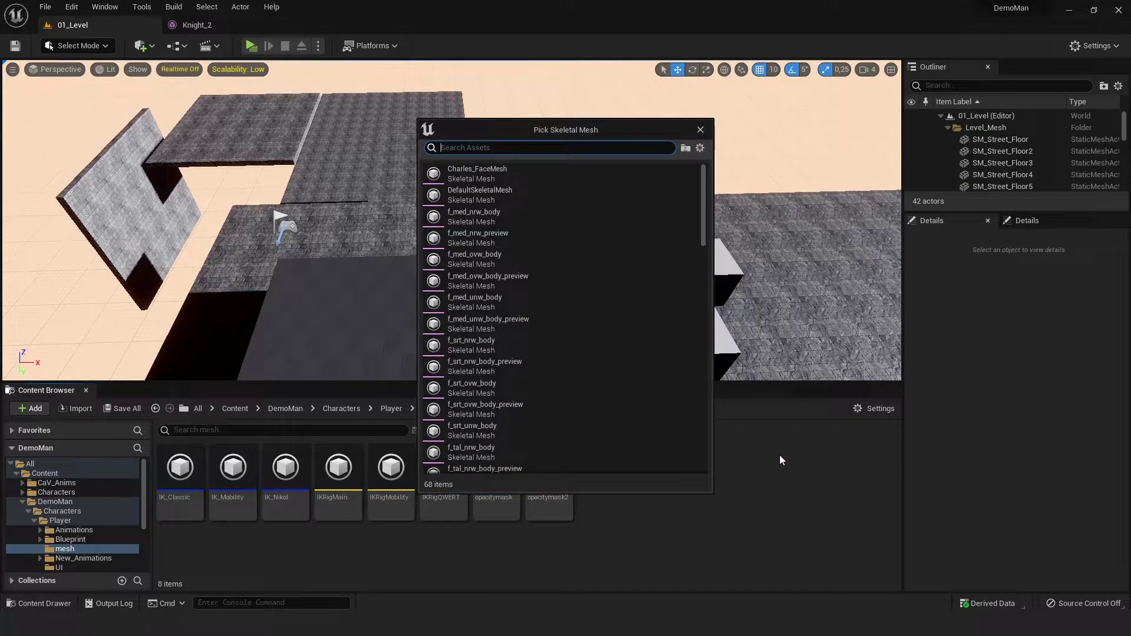
pyautogui.write('knig')
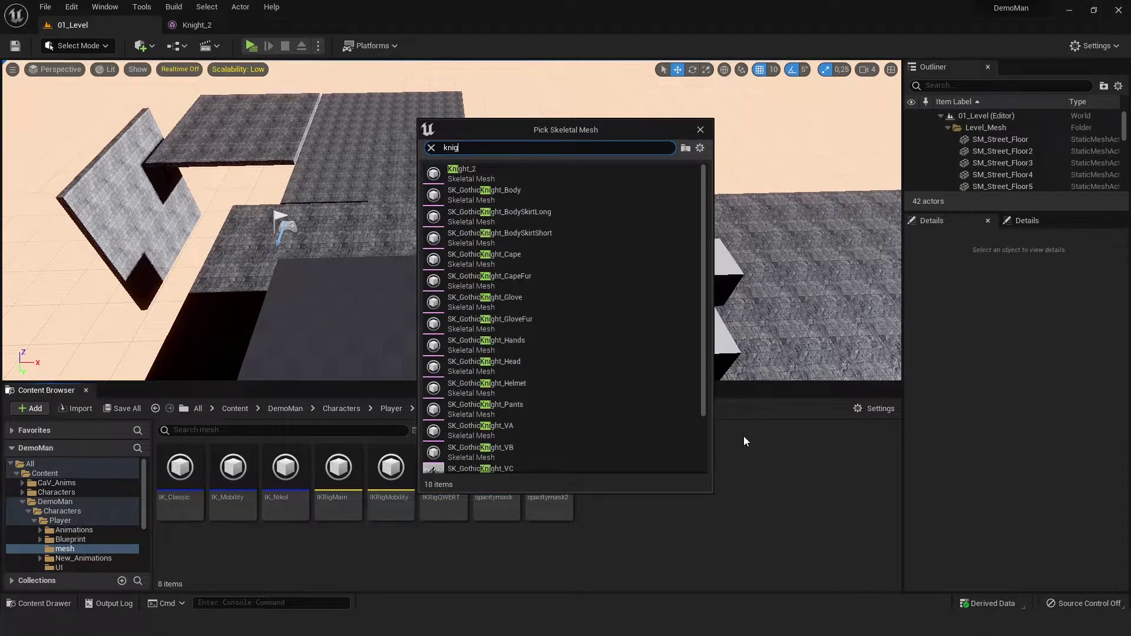
pyautogui.write('ht')
pyautogui.click(505, 168)
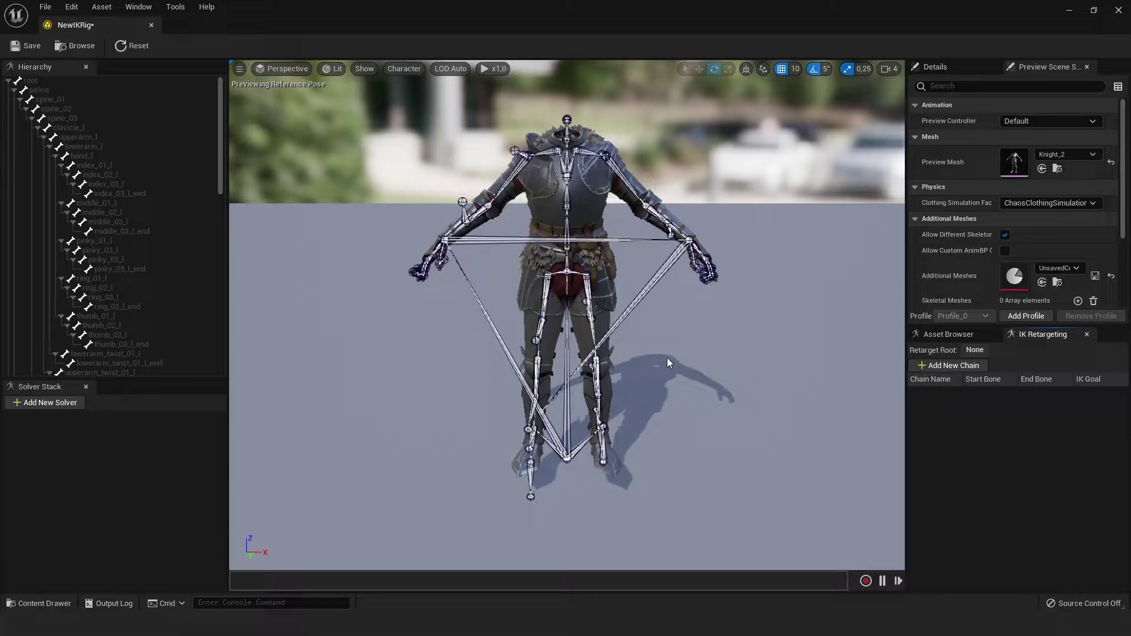
# Set pelvis as the IK Rig's retarget root
pyautogui.click(49, 91)
pyautogui.rightClick(49, 90)
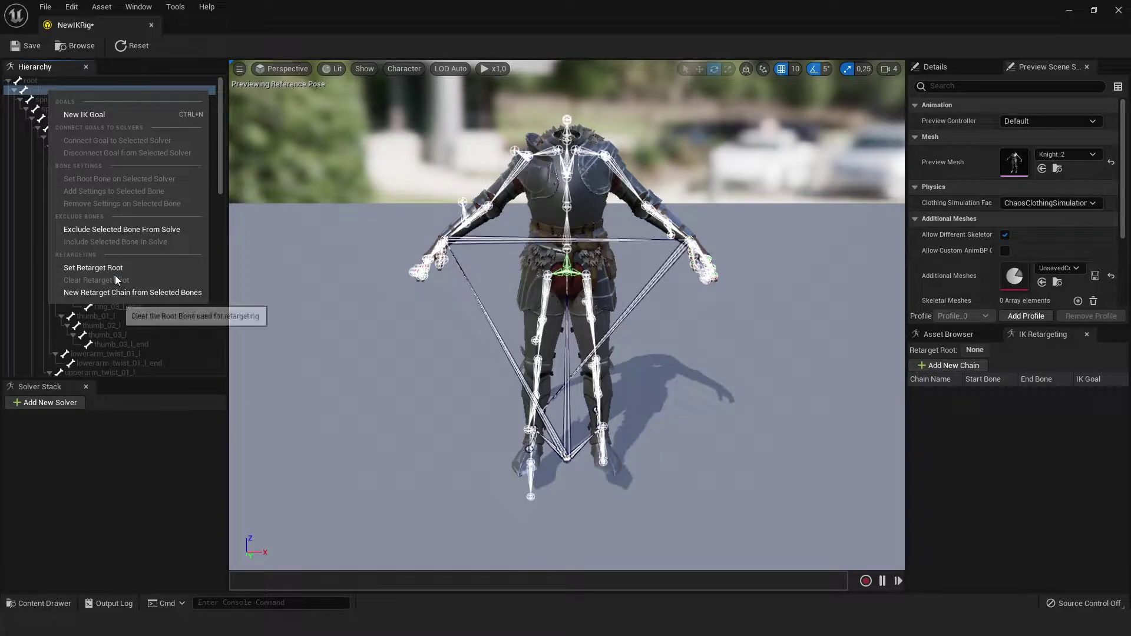
pyautogui.click(90, 267)
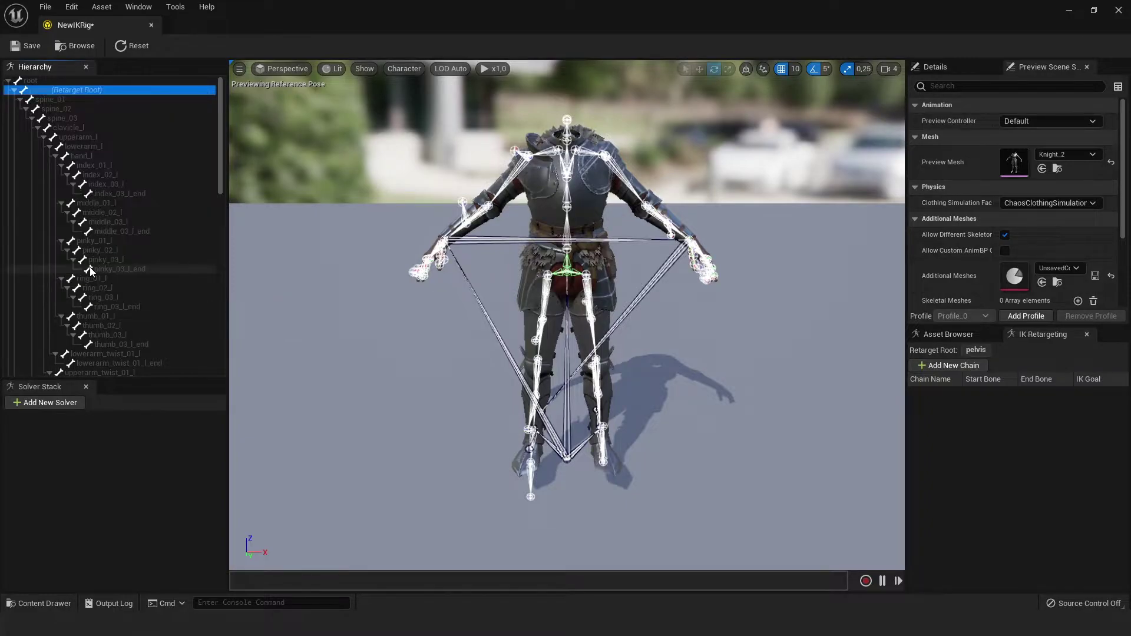
# Create and confirm a retarget chain named root from the root bone
pyautogui.click(47, 81)
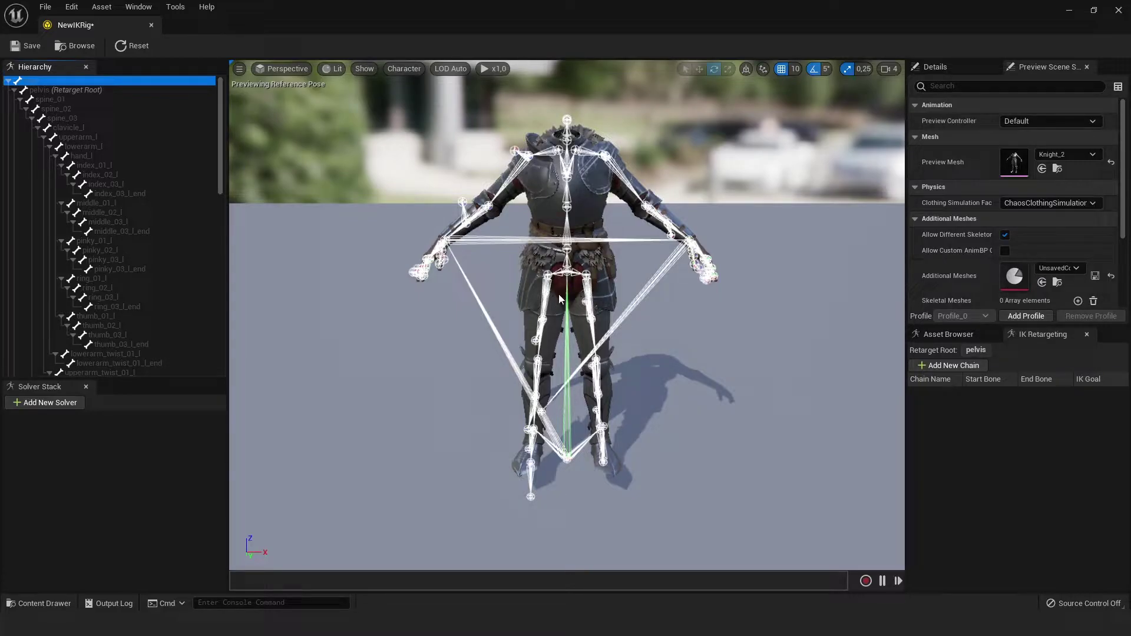
pyautogui.rightClick(39, 79)
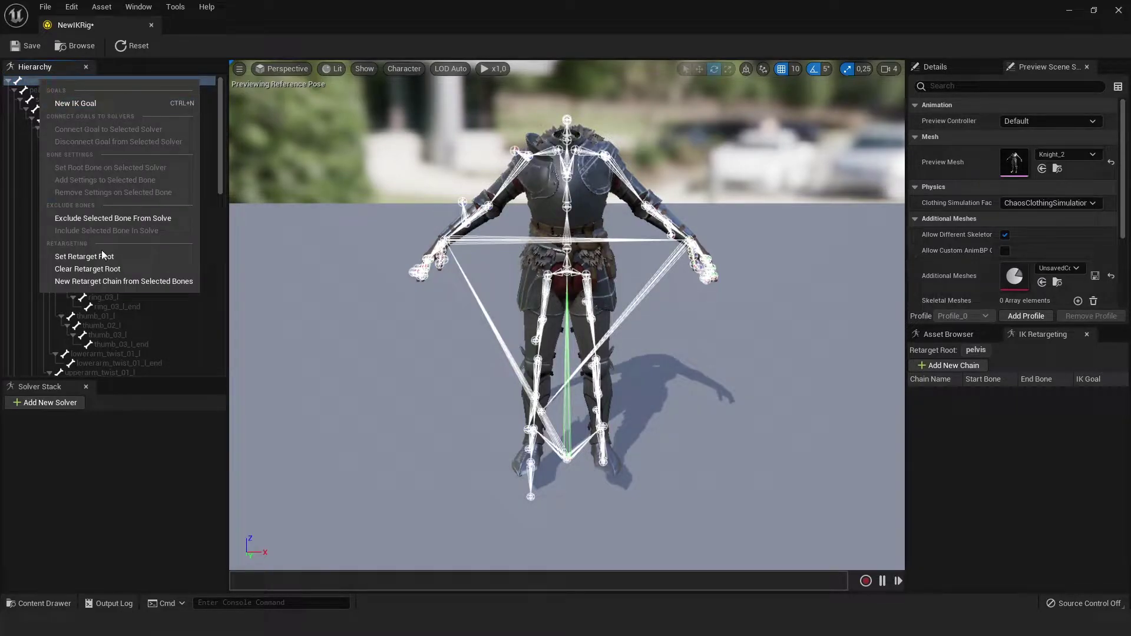
pyautogui.click(152, 282)
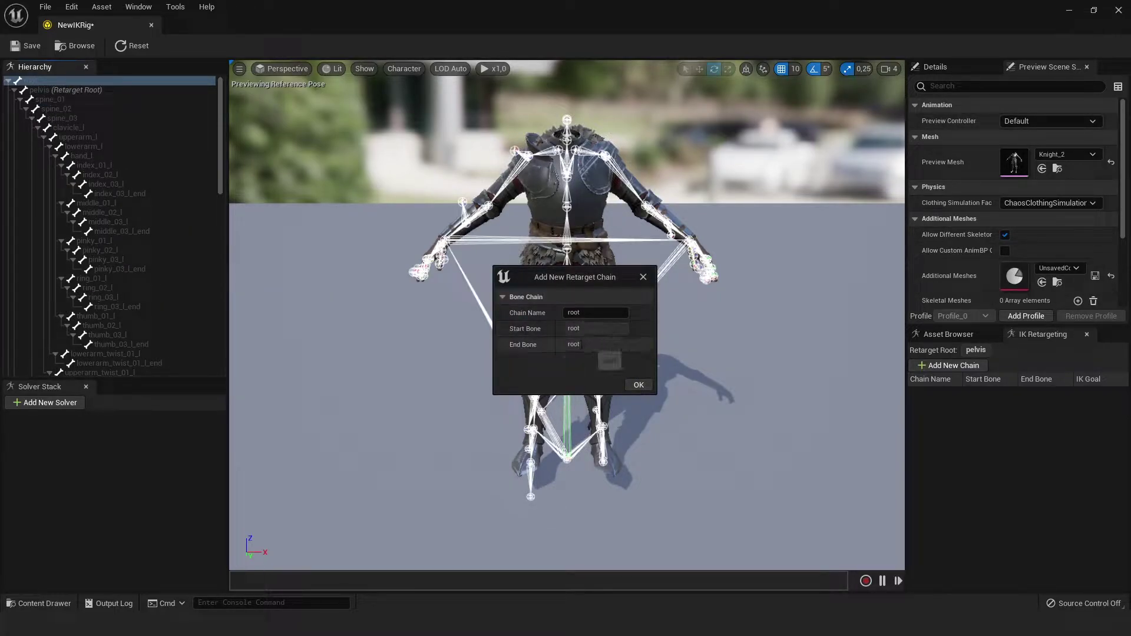
pyautogui.click(639, 385)
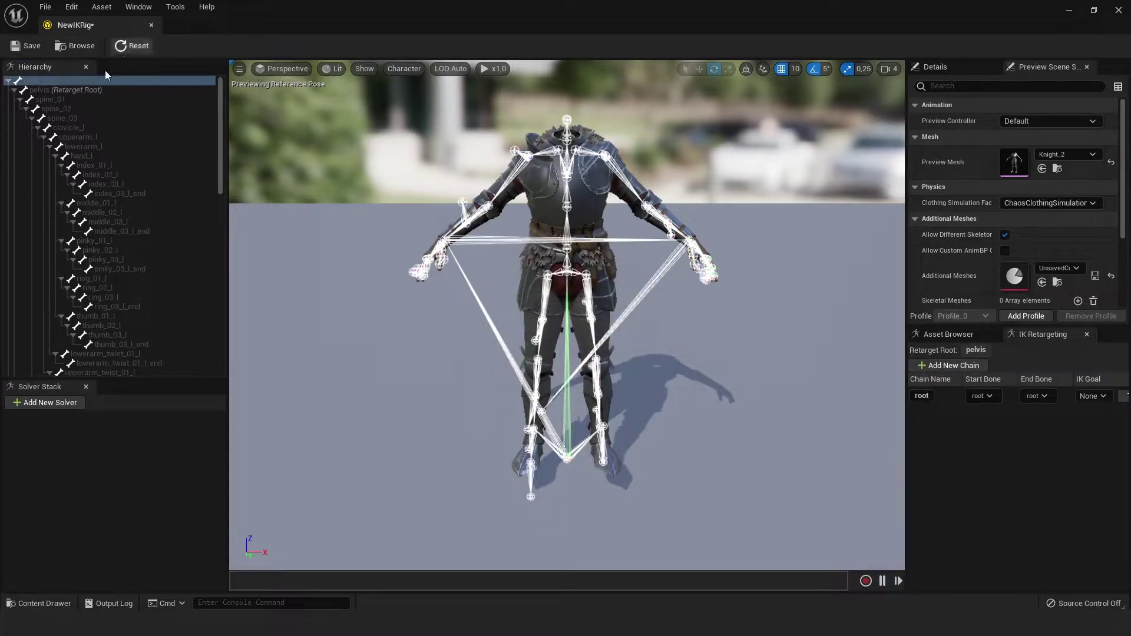
# Select spine_01 through spine_03 and start a new retarget chain from them
pyautogui.click(68, 101)
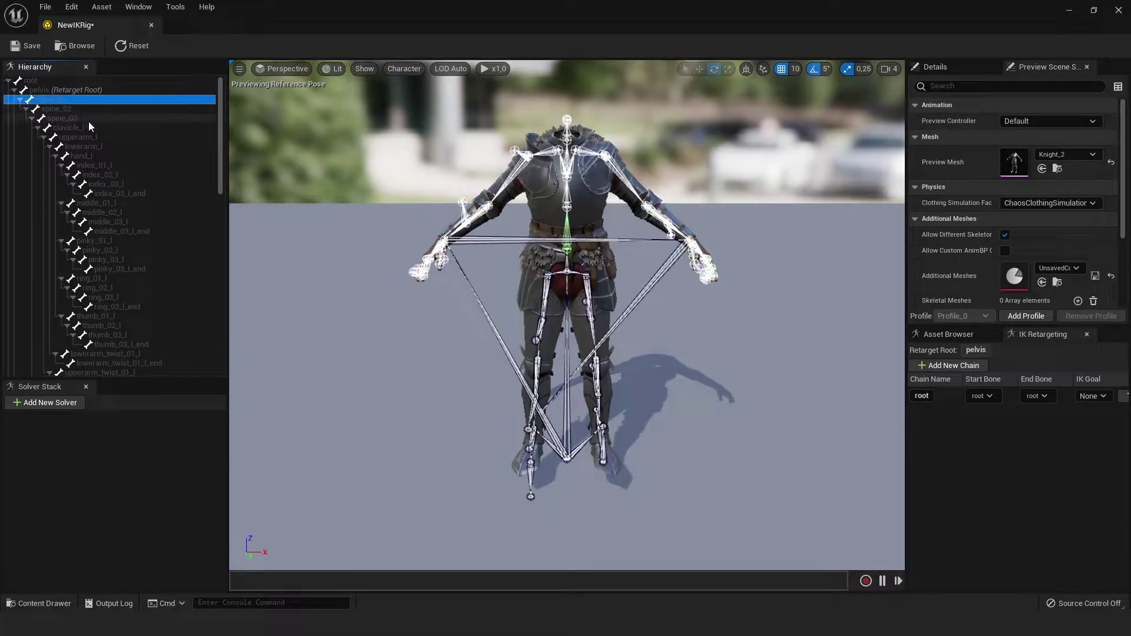
pyautogui.keyDown('shift'); pyautogui.click(88, 121); pyautogui.keyUp('shift')
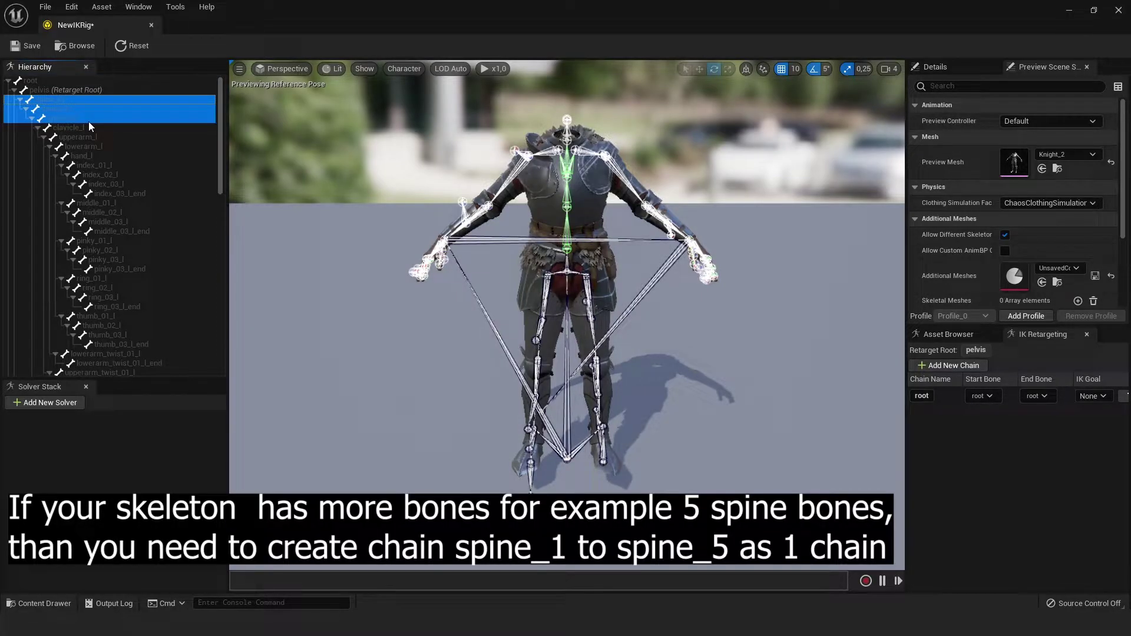
pyautogui.click(56, 102)
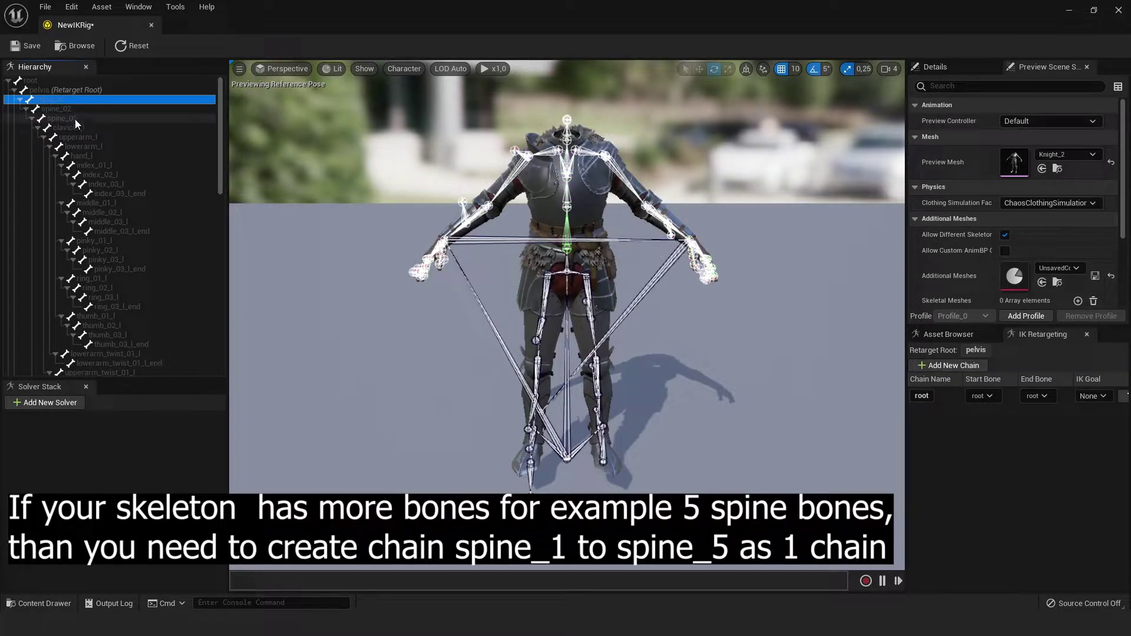
pyautogui.keyDown('shift'); pyautogui.click(76, 119); pyautogui.keyUp('shift')
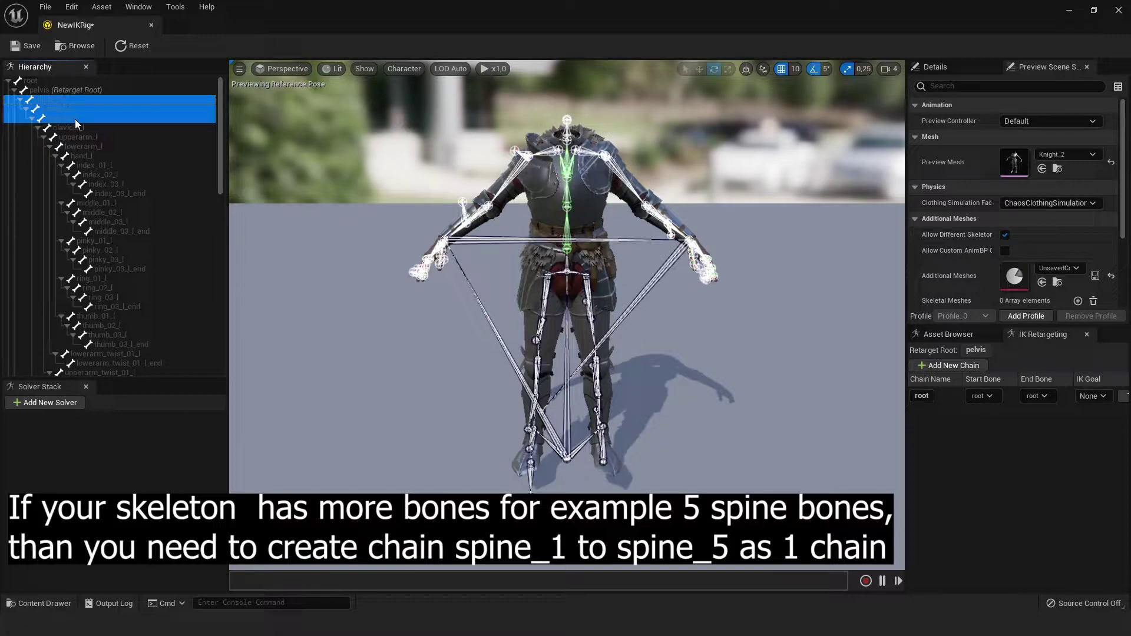
pyautogui.rightClick(75, 119)
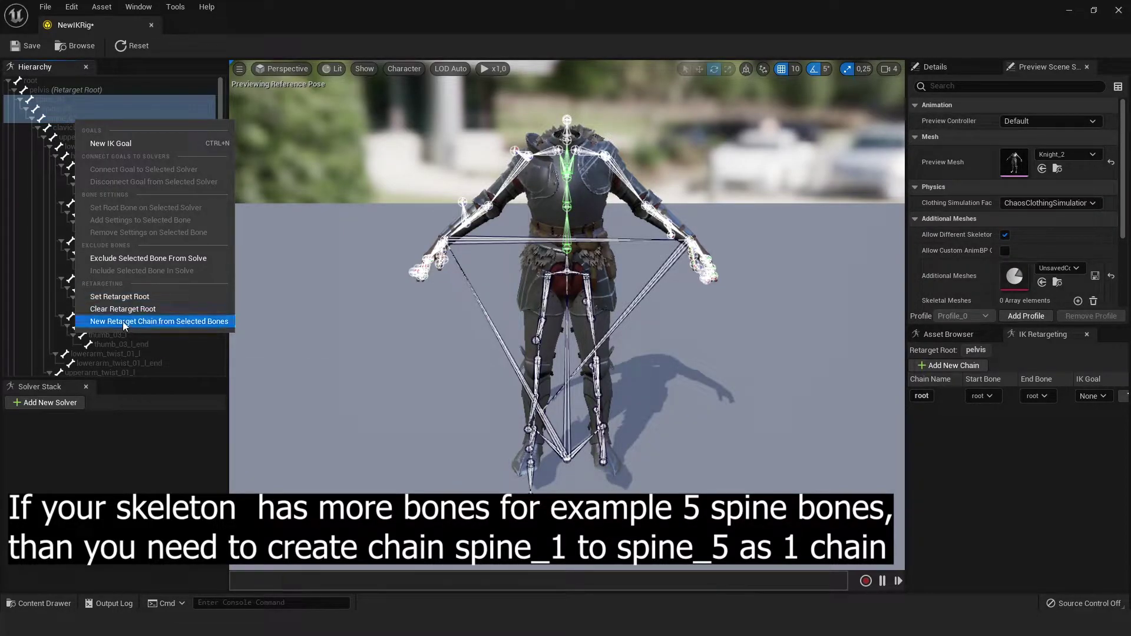
pyautogui.click(180, 323)
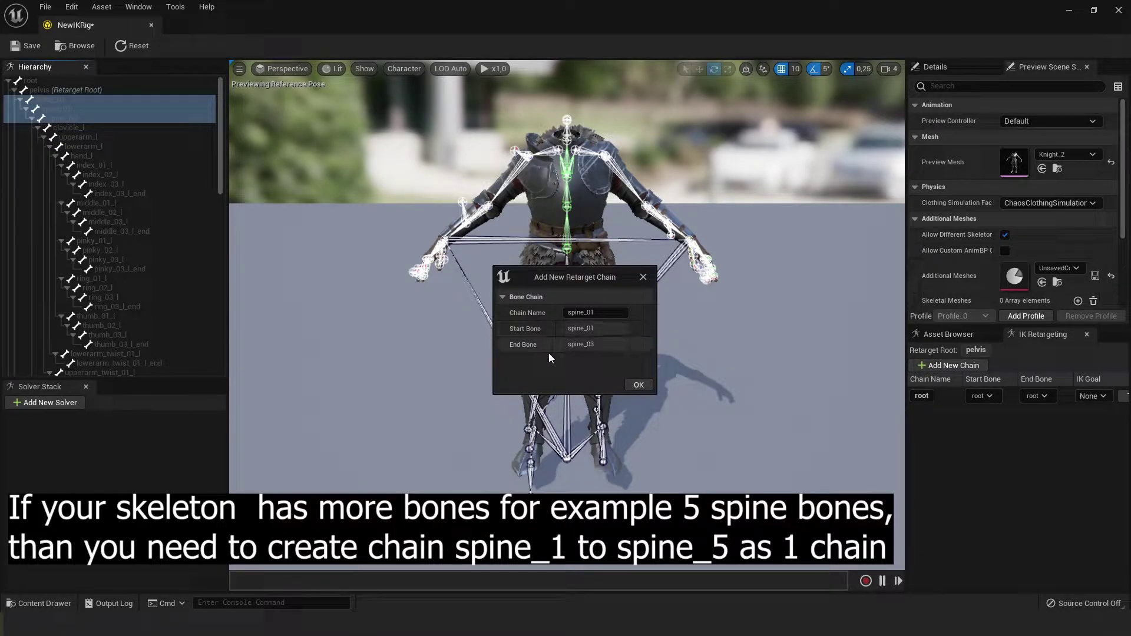
# Confirm the spine chain, then add clavicle_l and upperarm_l-to-hand_l retarget chains
pyautogui.click(638, 384)
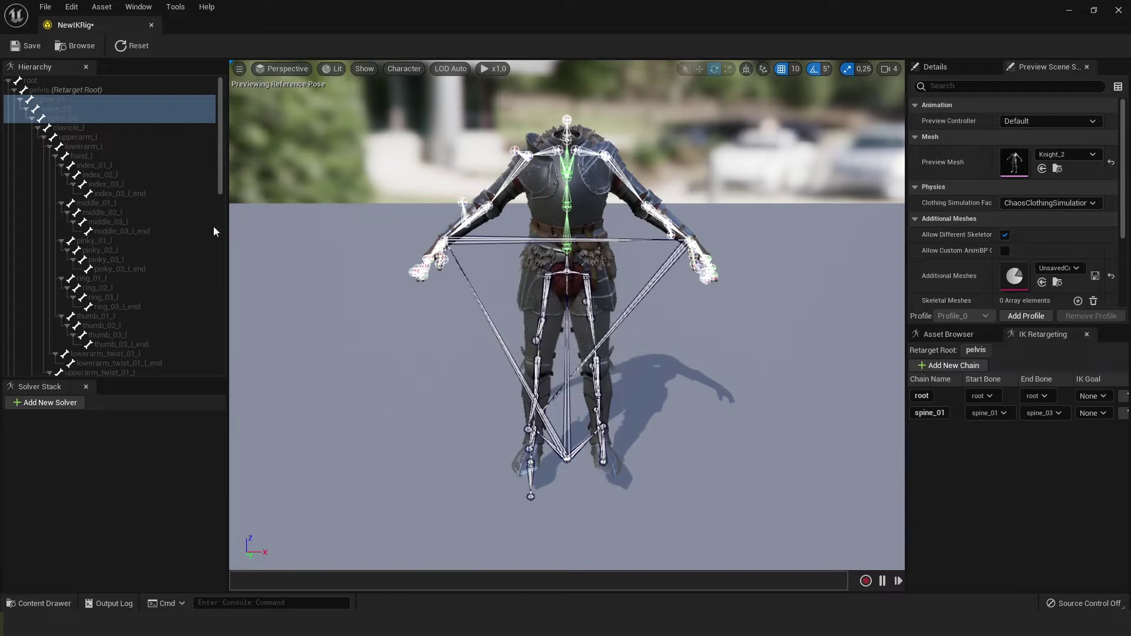
pyautogui.click(107, 126)
pyautogui.rightClick(108, 126)
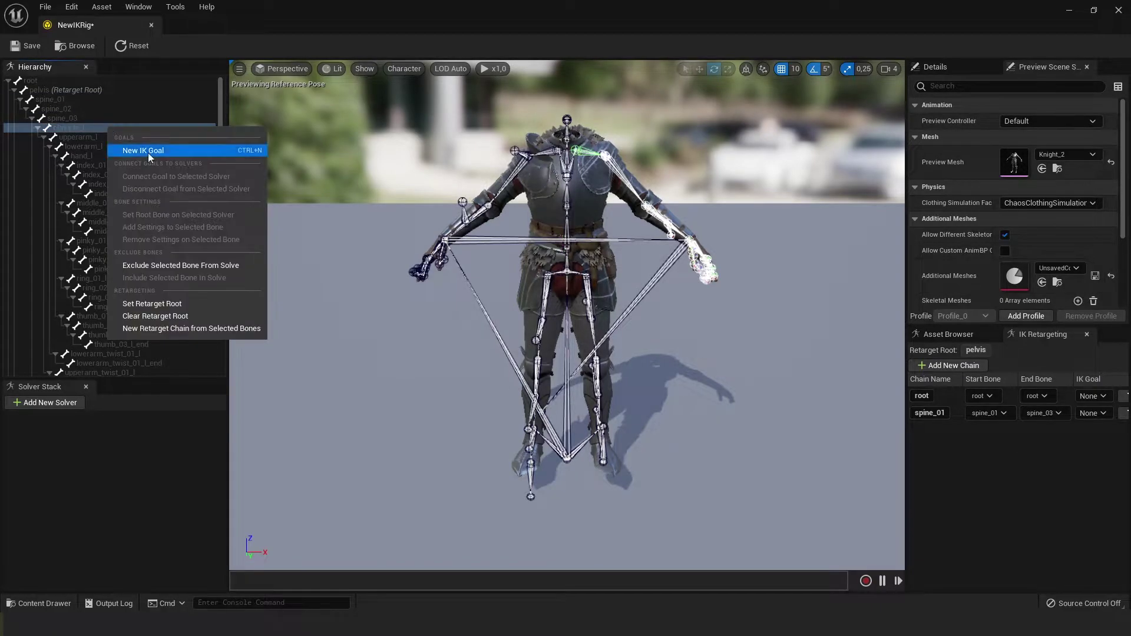
pyautogui.click(160, 328)
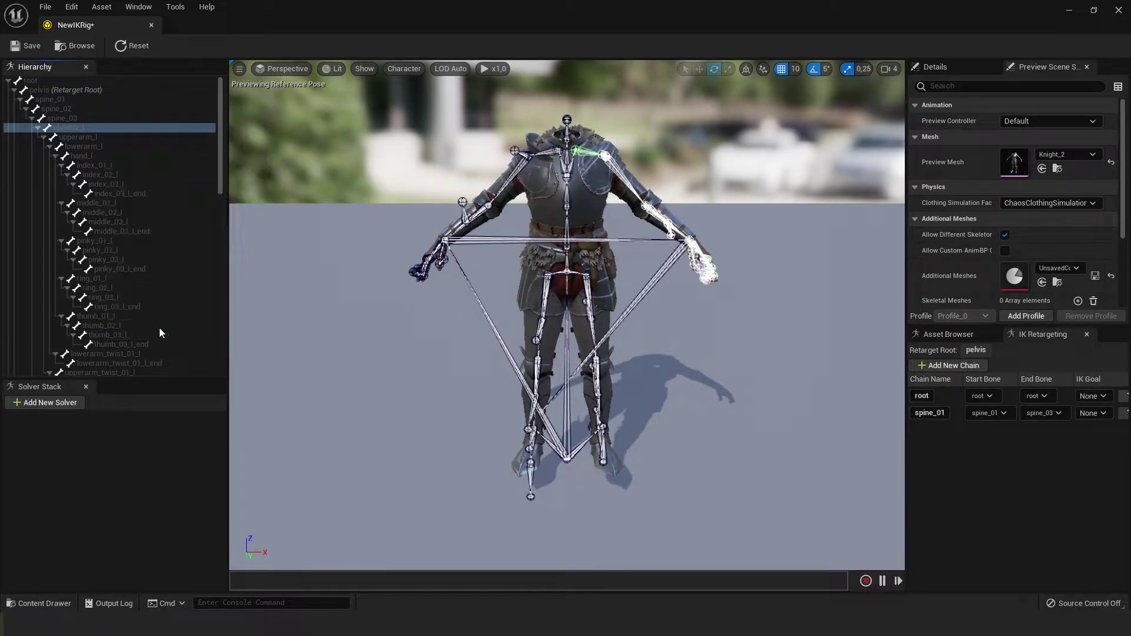
pyautogui.click(639, 385)
pyautogui.click(100, 139)
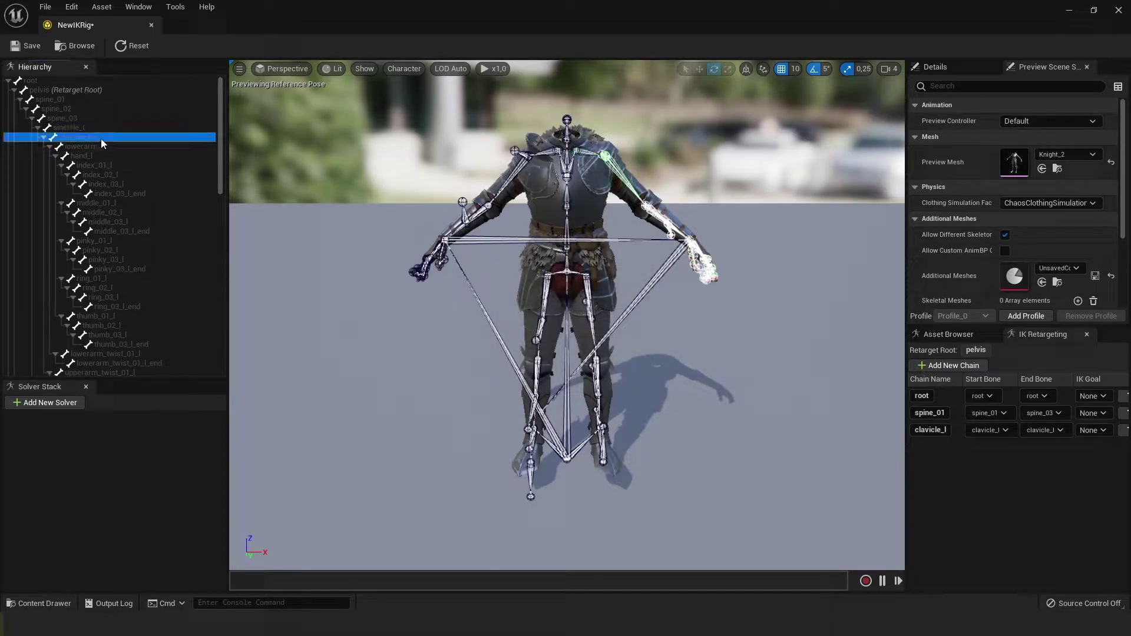
pyautogui.keyDown('shift'); pyautogui.click(90, 154); pyautogui.keyUp('shift')
pyautogui.rightClick(90, 155)
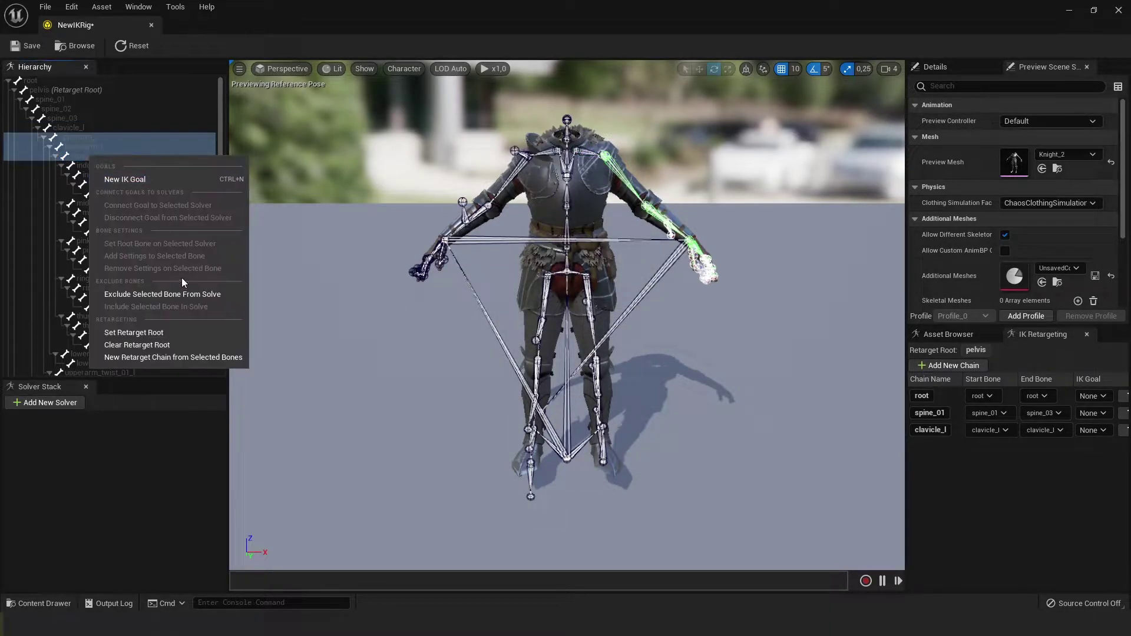
pyautogui.click(188, 357)
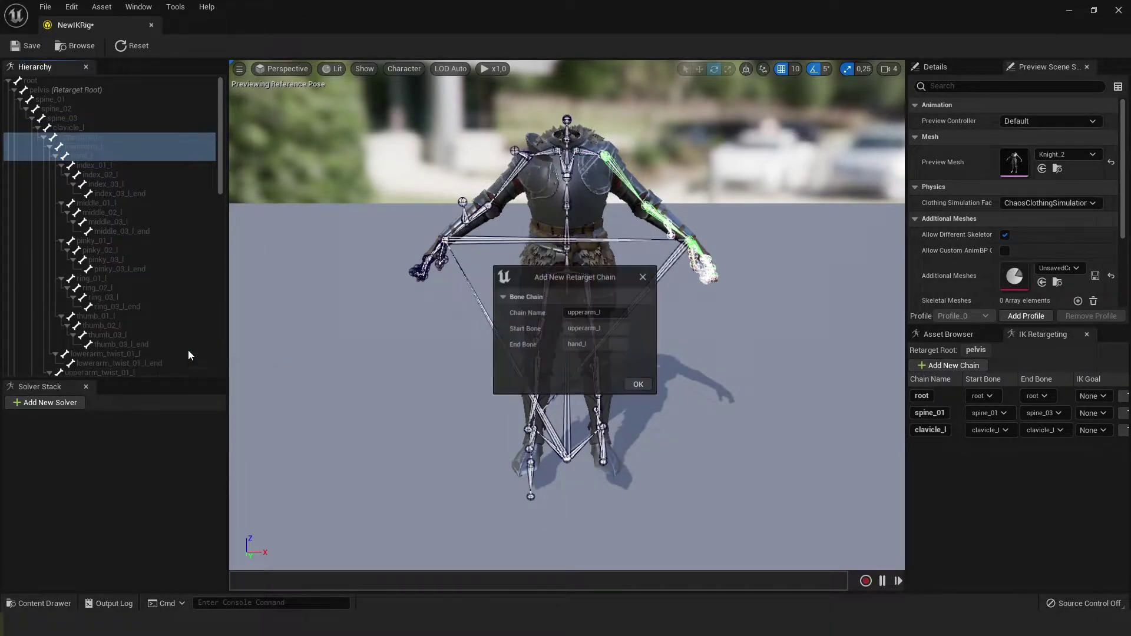
pyautogui.click(638, 387)
# Add left index (index_01_l–index_03_l) and middle (middle_01_l–middle_03_l) finger chains
pyautogui.click(99, 164)
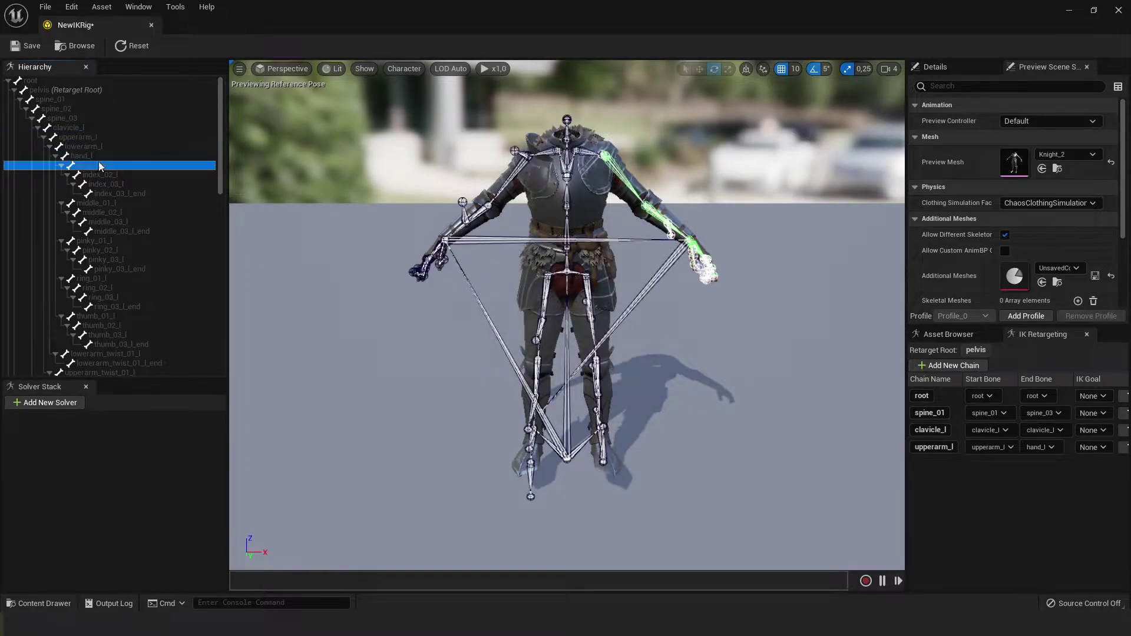
pyautogui.keyDown('shift'); pyautogui.click(155, 186); pyautogui.keyUp('shift')
pyautogui.rightClick(154, 185)
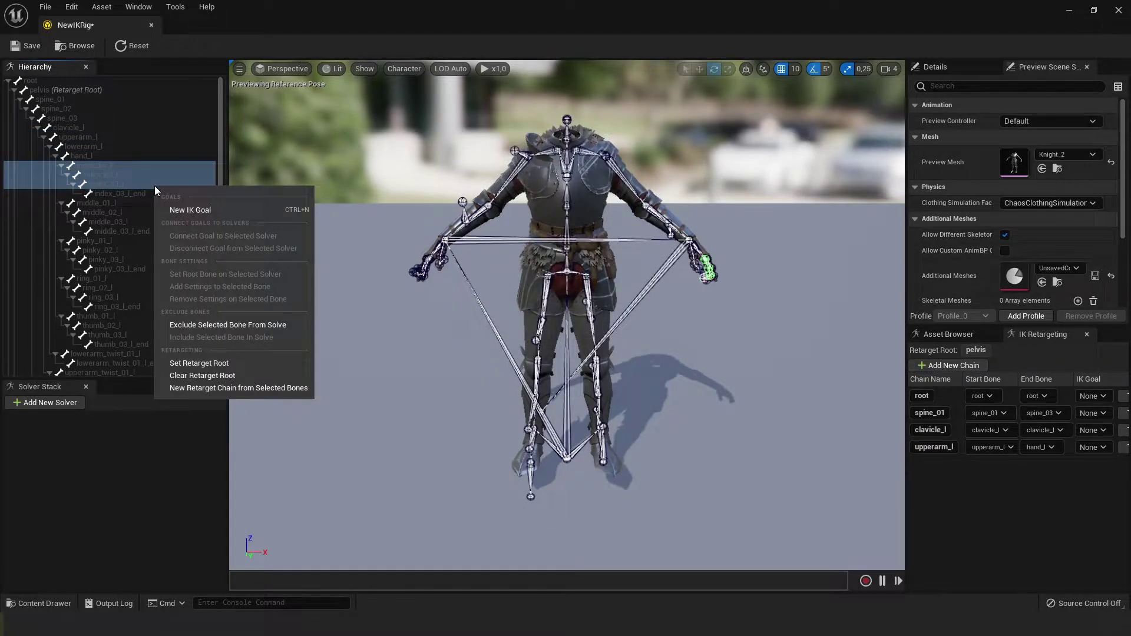
pyautogui.click(241, 390)
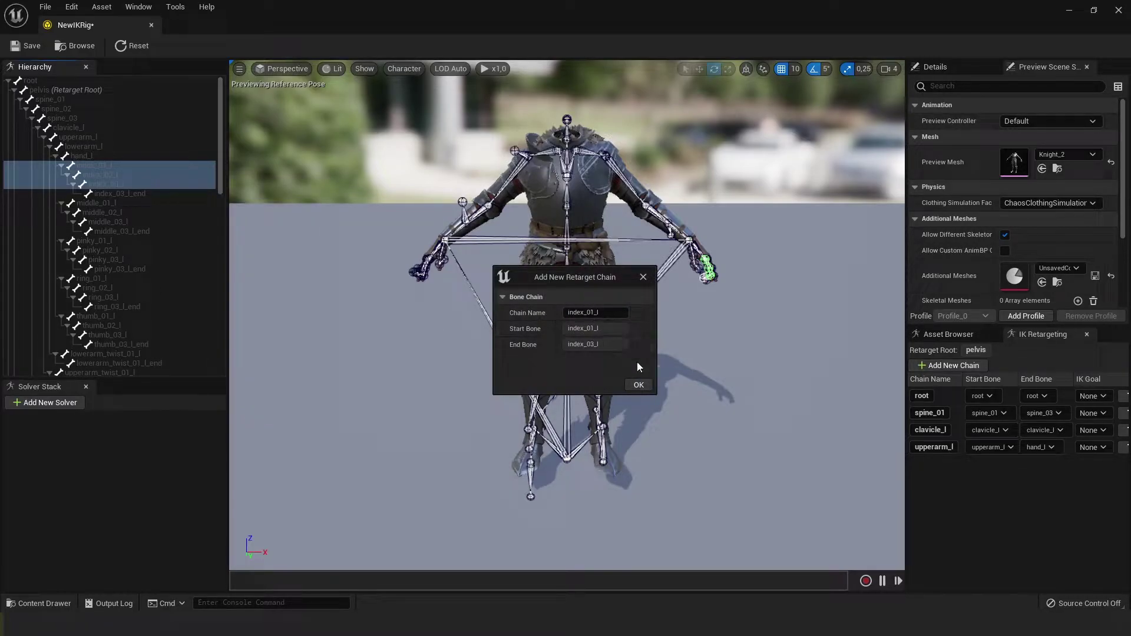
pyautogui.click(638, 384)
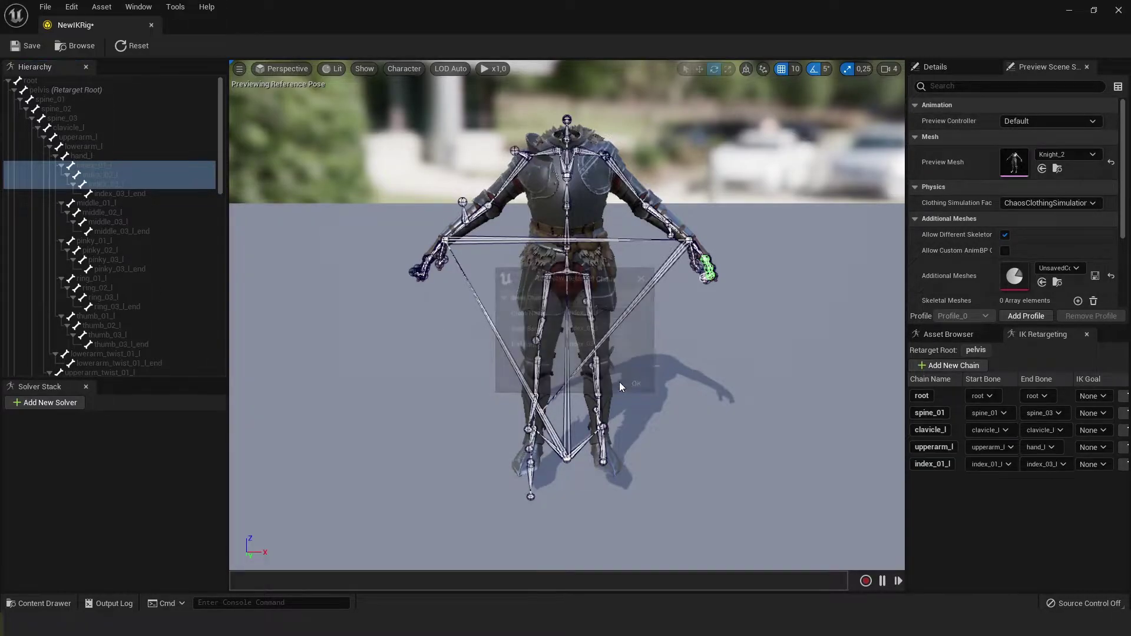
pyautogui.click(118, 204)
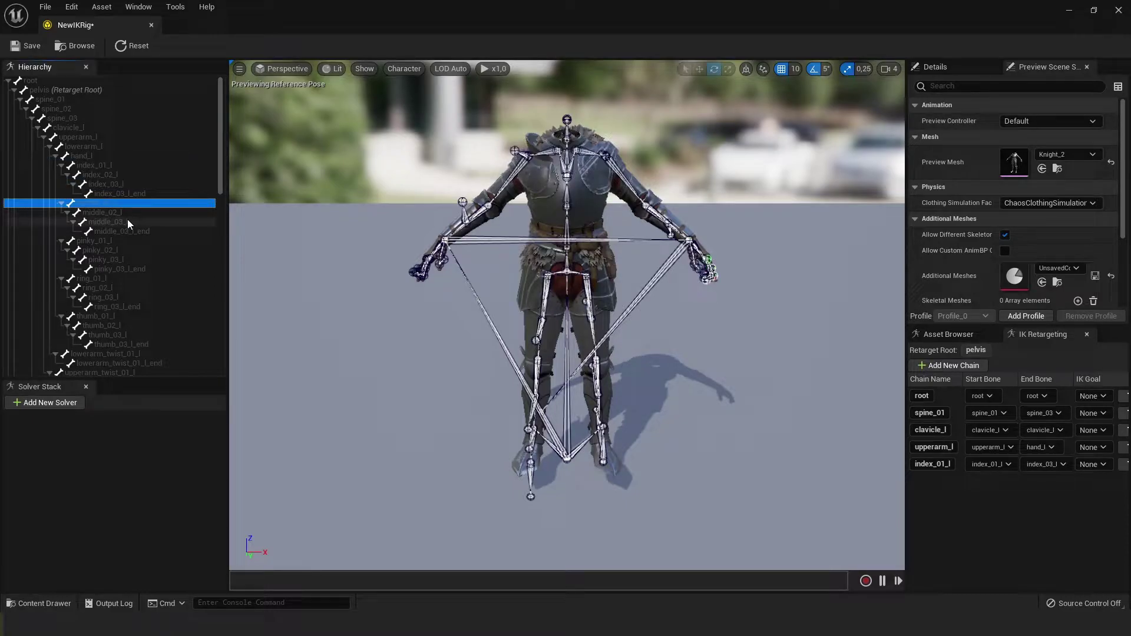
pyautogui.keyDown('shift'); pyautogui.click(128, 220); pyautogui.keyUp('shift')
pyautogui.rightClick(128, 219)
pyautogui.click(192, 421)
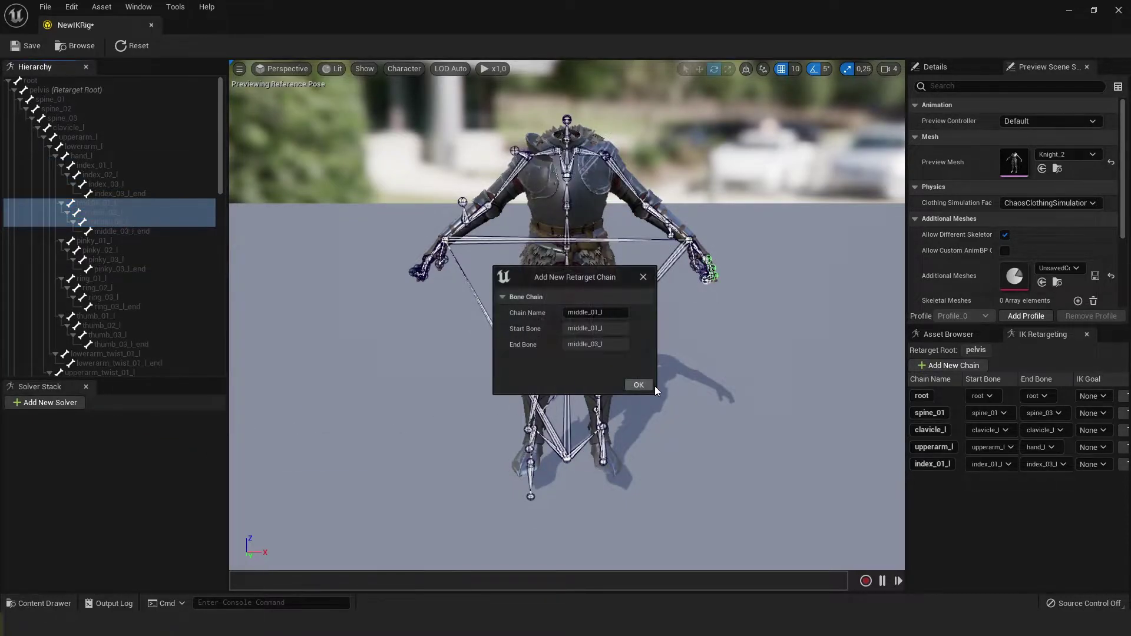
pyautogui.click(638, 386)
# Add a left pinky chain from pinky_01_l to pinky_03_l
pyautogui.click(140, 242)
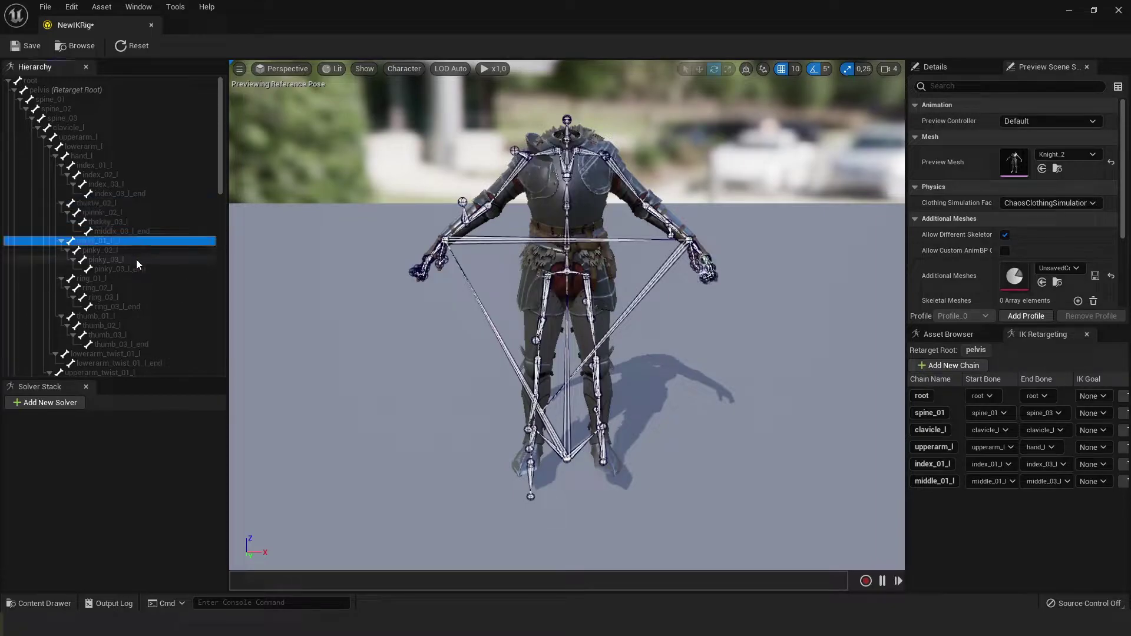
pyautogui.keyDown('shift'); pyautogui.click(136, 259); pyautogui.keyUp('shift')
pyautogui.rightClick(137, 260)
pyautogui.click(212, 462)
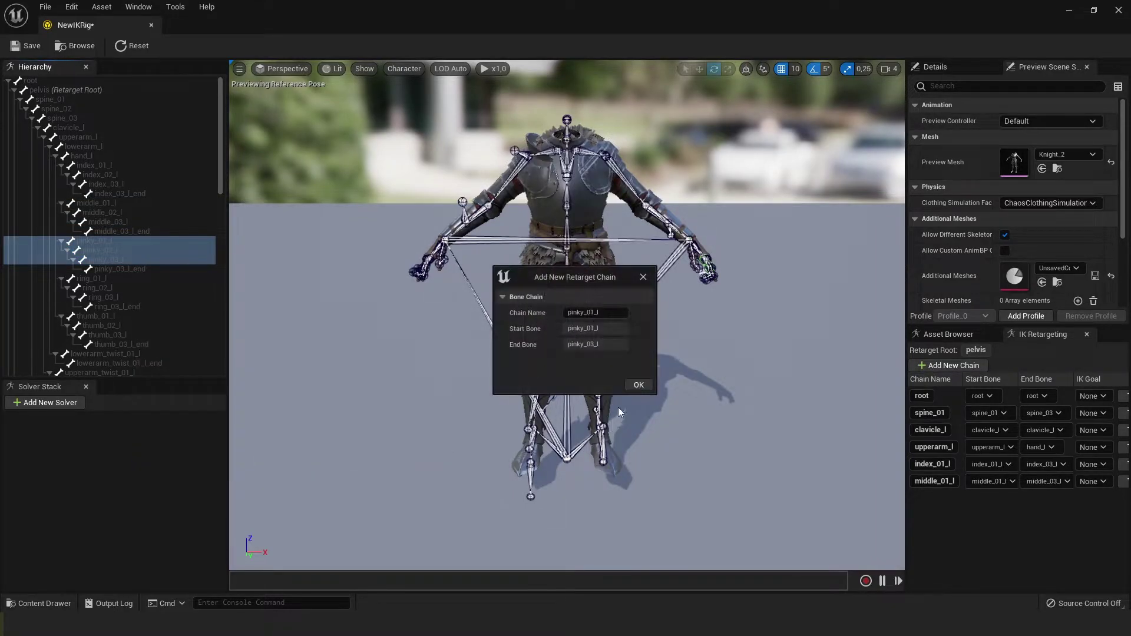
pyautogui.click(638, 384)
# Add left ring (ring_01_l–ring_03_l) and thumb_01_l retarget chains
pyautogui.click(112, 280)
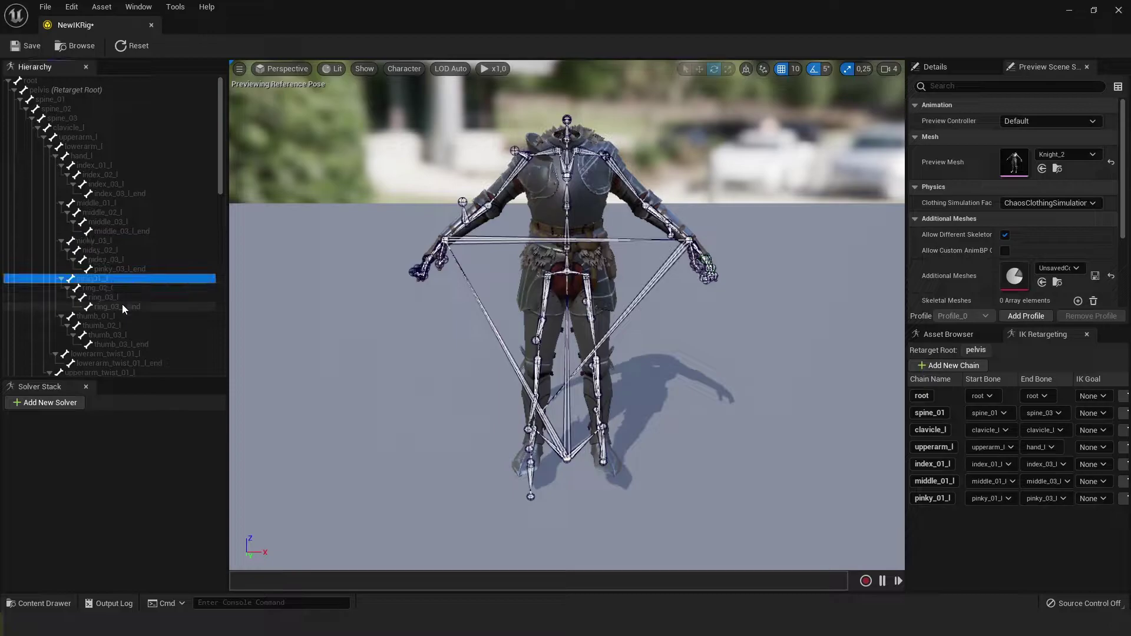
pyautogui.keyDown('shift'); pyautogui.click(123, 298); pyautogui.keyUp('shift')
pyautogui.rightClick(122, 298)
pyautogui.click(212, 502)
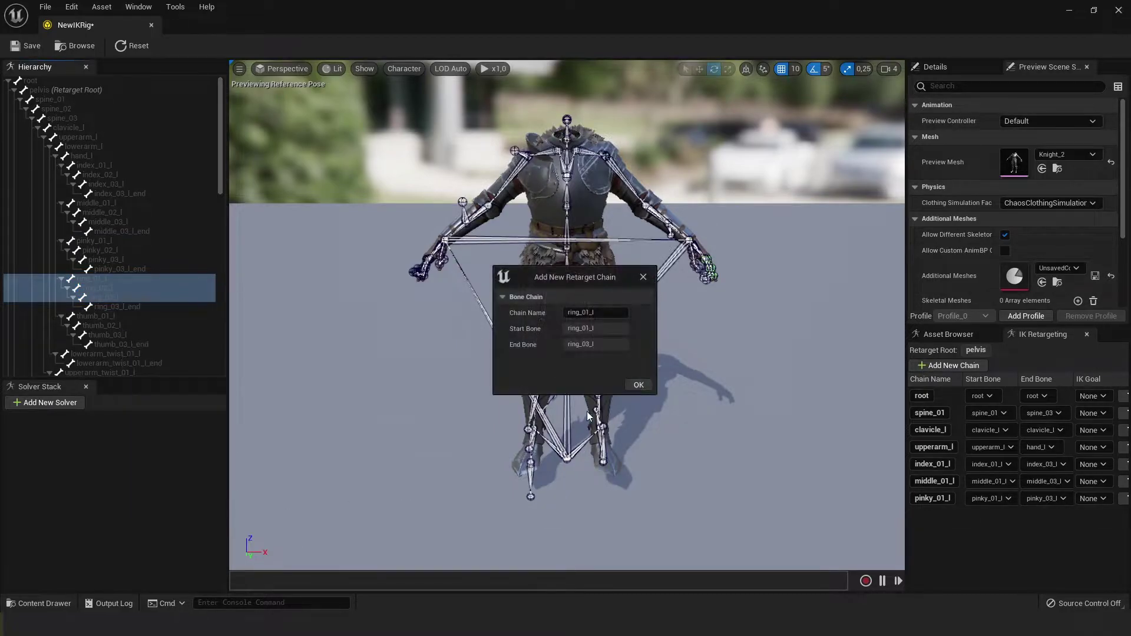
pyautogui.click(639, 384)
pyautogui.click(121, 317)
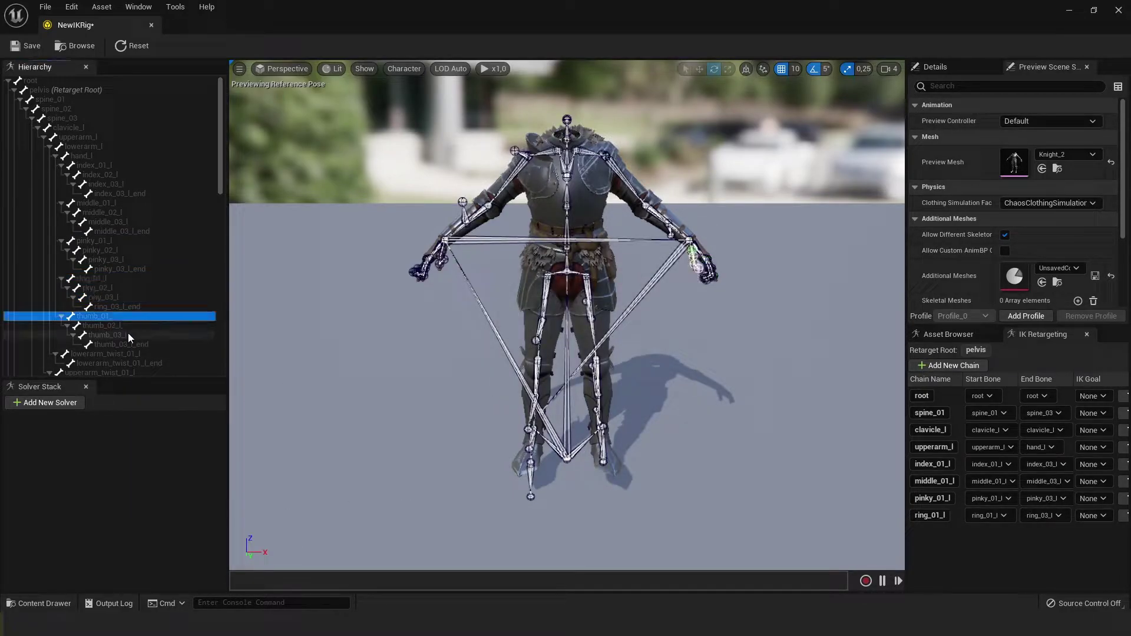
pyautogui.rightClick(128, 334)
pyautogui.click(247, 539)
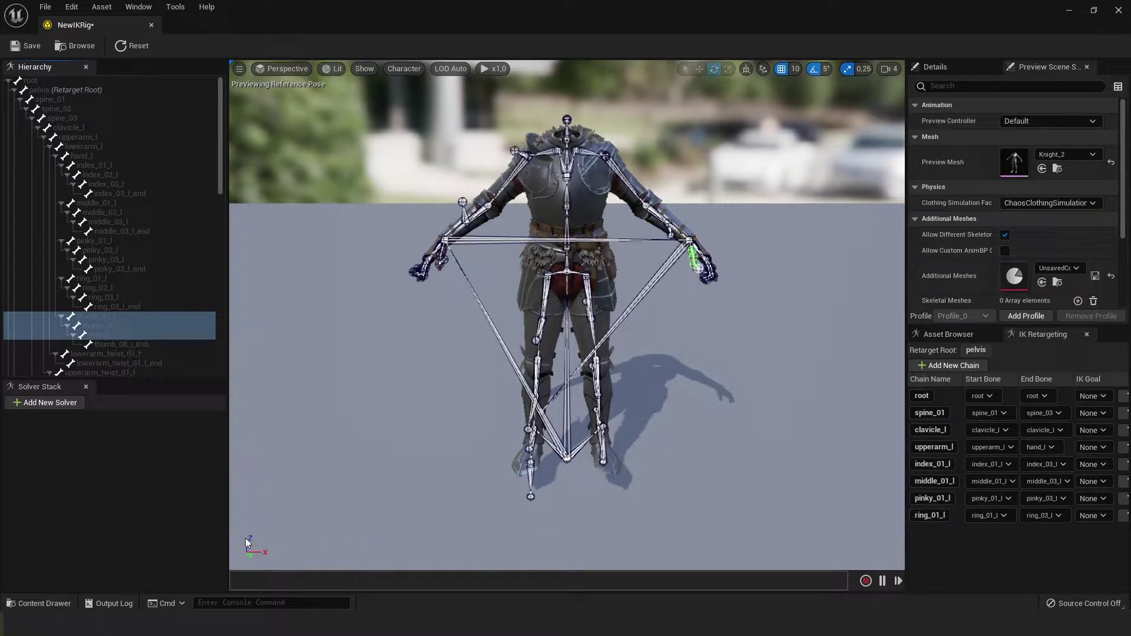
pyautogui.click(637, 384)
pyautogui.scroll(-3, 160, 333)
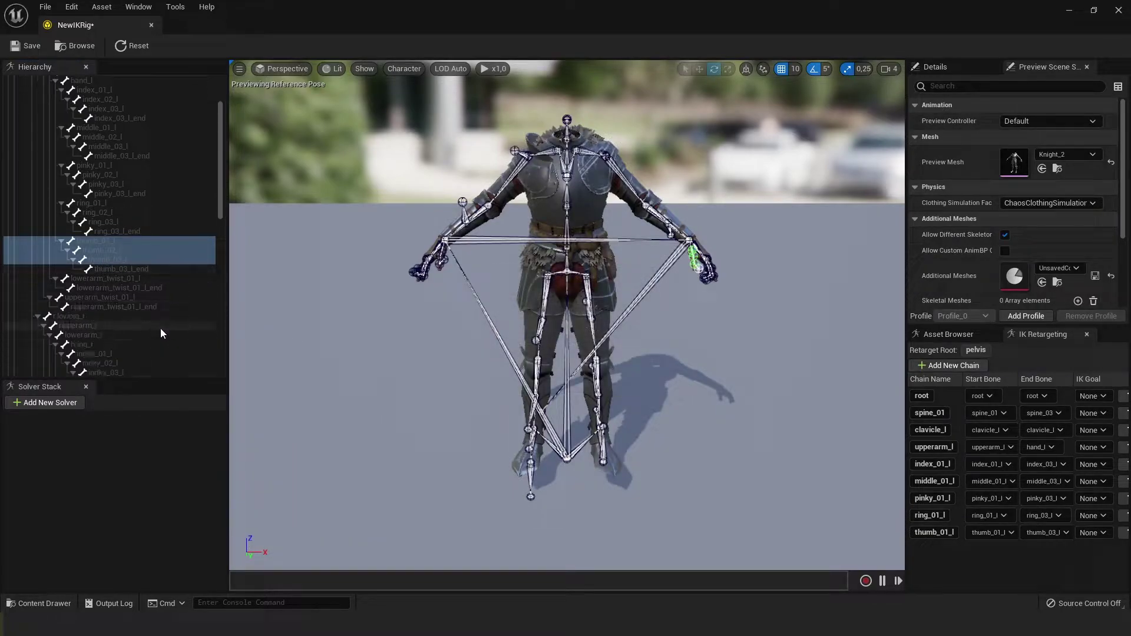
pyautogui.scroll(-3, 160, 333)
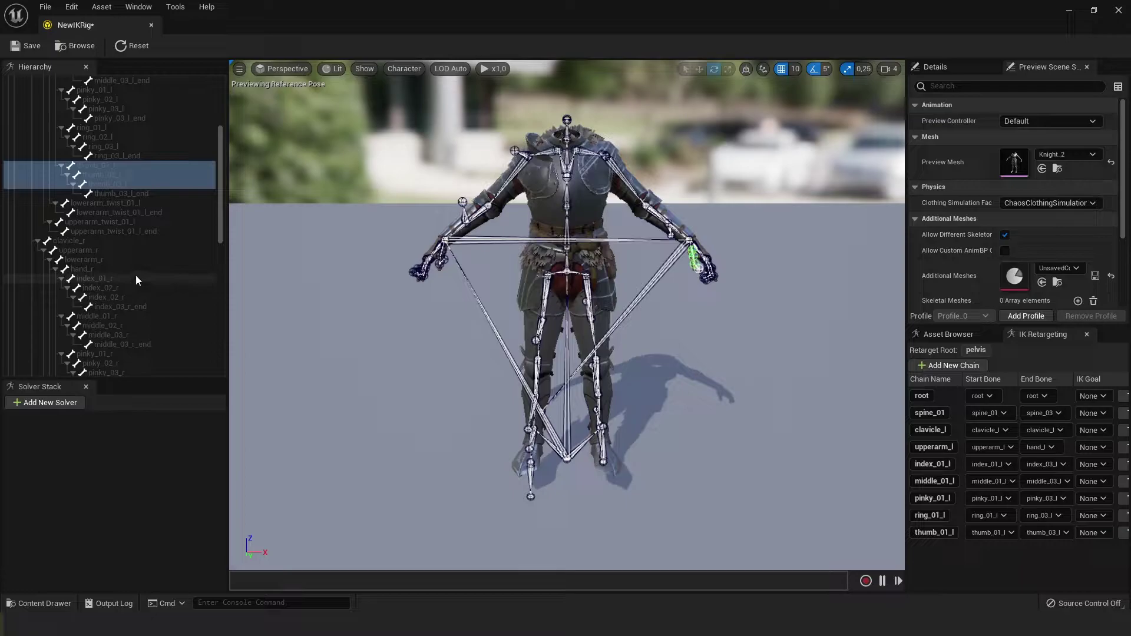
# Add a retarget chain for the lowerarm_twist_01_l bone
pyautogui.click(146, 203)
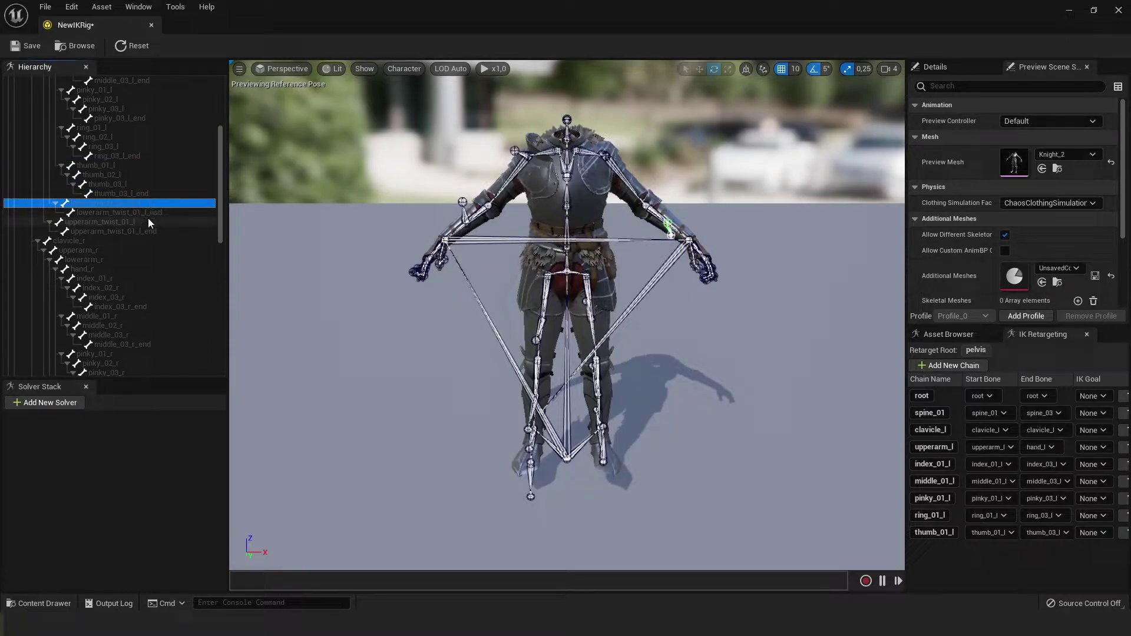
pyautogui.click(147, 218)
pyautogui.click(142, 206)
pyautogui.rightClick(112, 203)
pyautogui.click(171, 407)
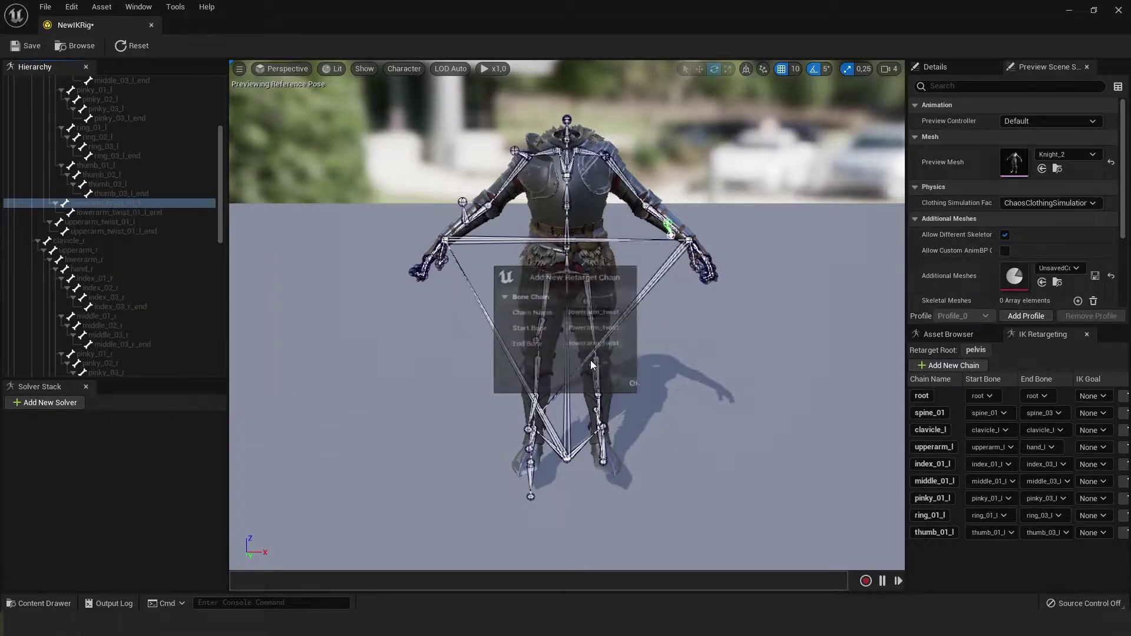
pyautogui.click(640, 386)
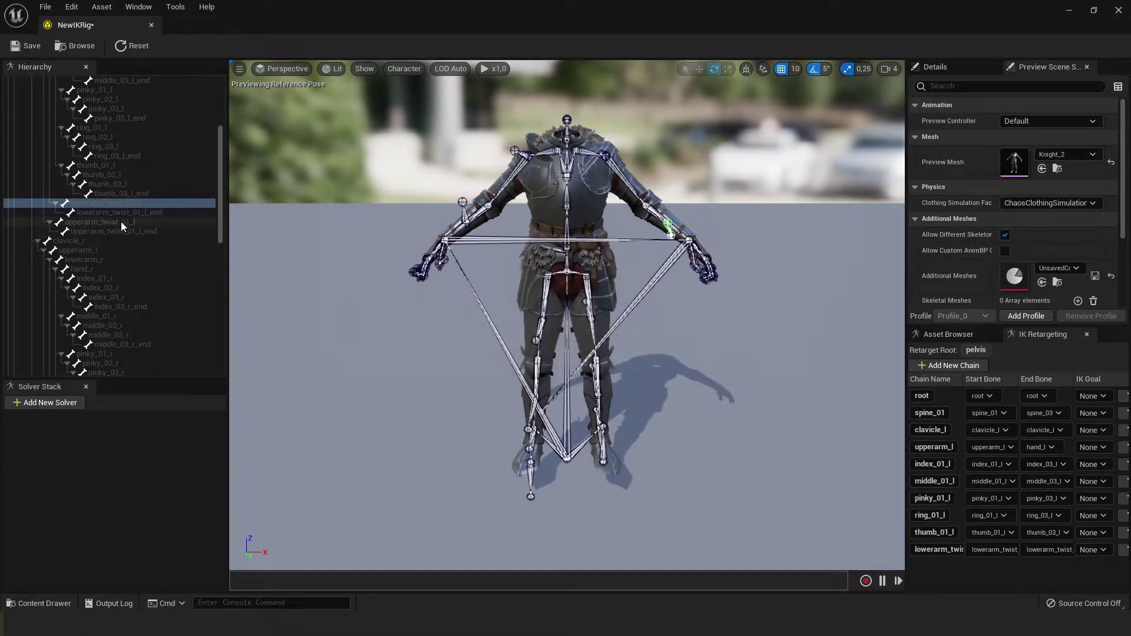
# Add retarget chains for upperarm_twist_01_l and clavicle_r
pyautogui.rightClick(122, 222)
pyautogui.click(218, 426)
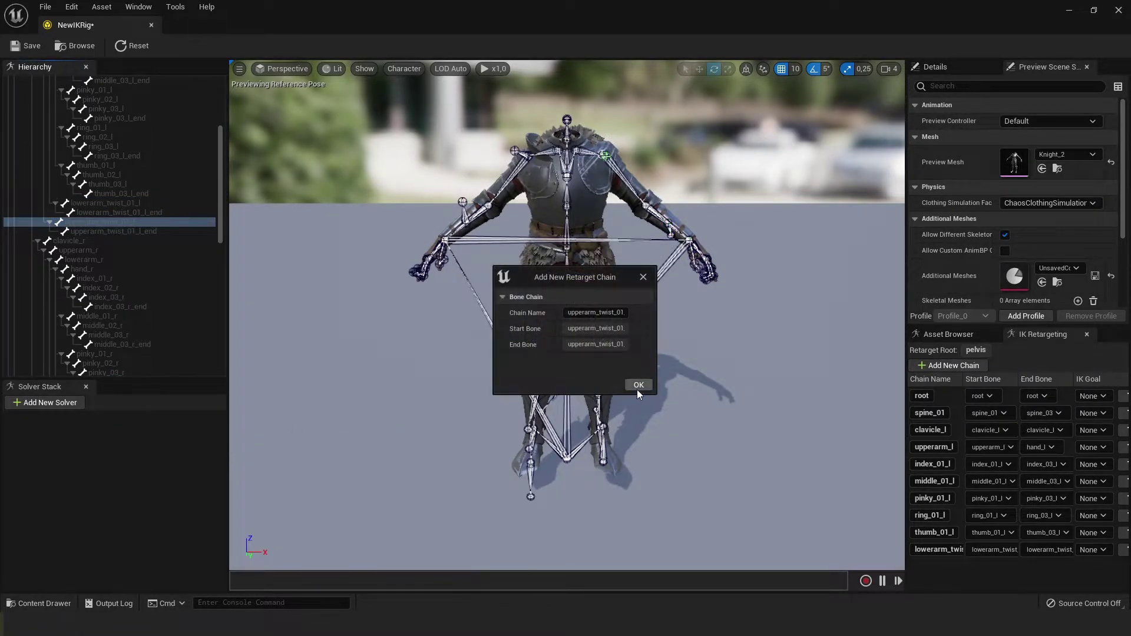
pyautogui.click(640, 387)
pyautogui.scroll(3, 109, 248)
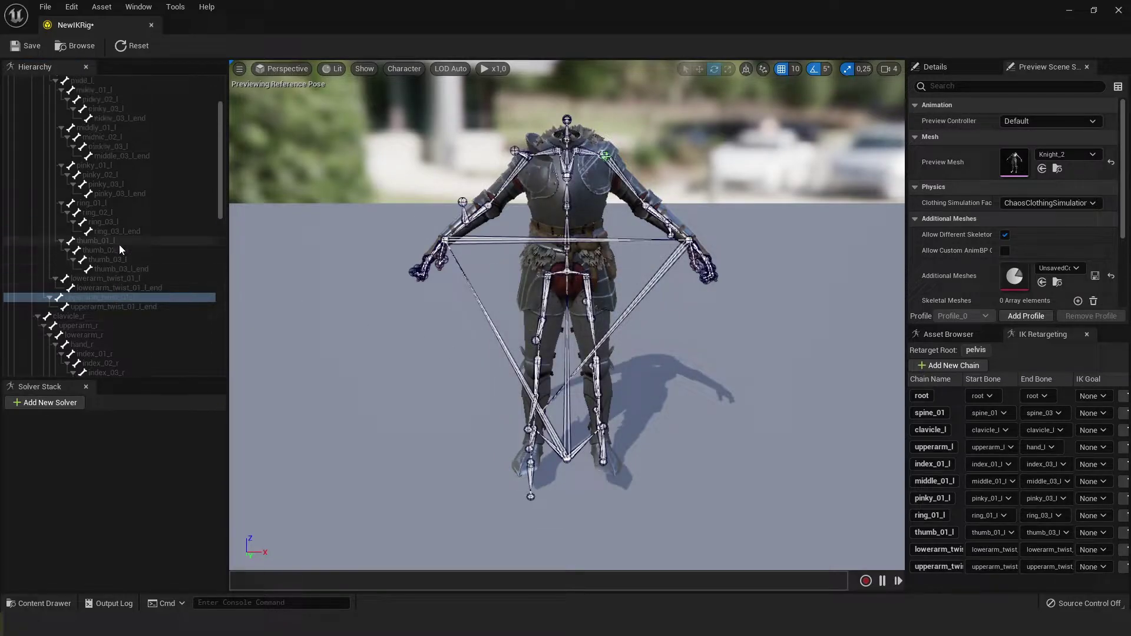
pyautogui.scroll(3, 119, 245)
pyautogui.scroll(-1, 150, 307)
pyautogui.scroll(-5, 146, 300)
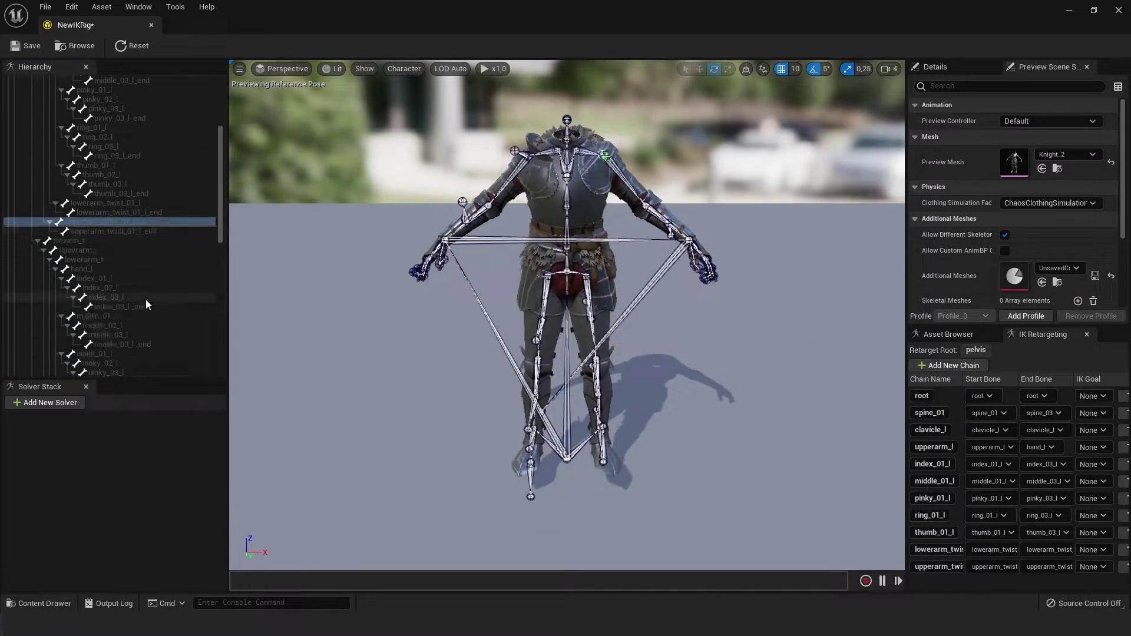
pyautogui.scroll(-3, 146, 300)
pyautogui.click(85, 168)
pyautogui.rightClick(85, 168)
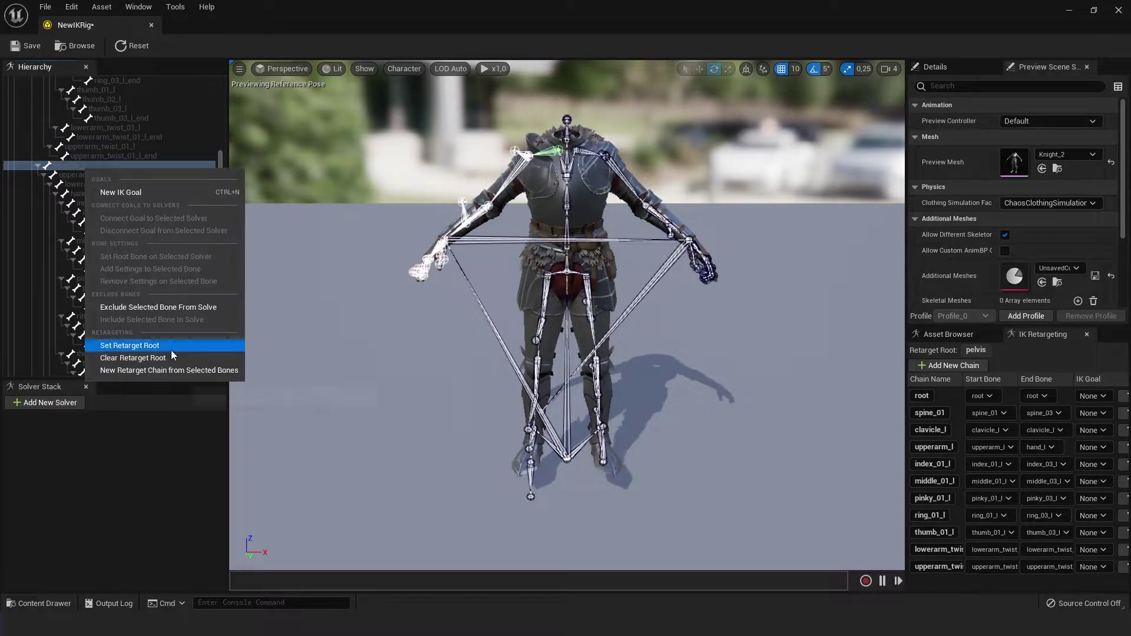
pyautogui.click(168, 372)
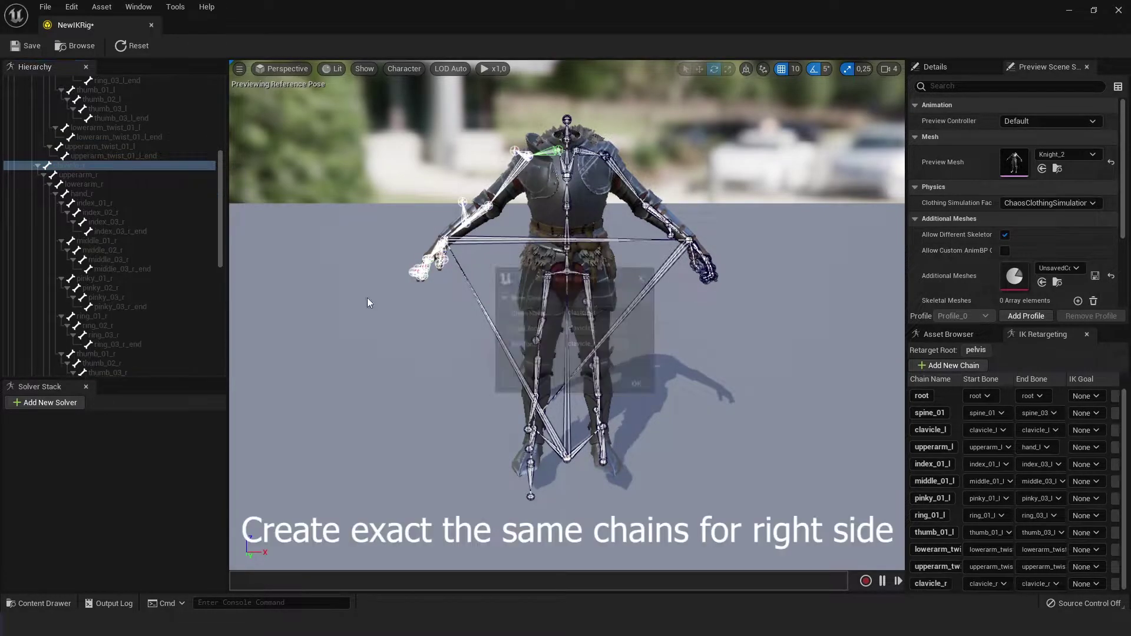
pyautogui.click(84, 176)
# Create retarget chains for the right index and middle finger bones
pyautogui.keyDown('shift'); pyautogui.click(98, 194); pyautogui.keyUp('shift')
pyautogui.rightClick(121, 197)
pyautogui.click(168, 354)
pyautogui.keyDown('shift'); pyautogui.click(137, 223); pyautogui.keyUp('shift')
pyautogui.rightClick(136, 229)
pyautogui.click(168, 358)
pyautogui.keyDown('shift'); pyautogui.click(98, 261); pyautogui.keyUp('shift')
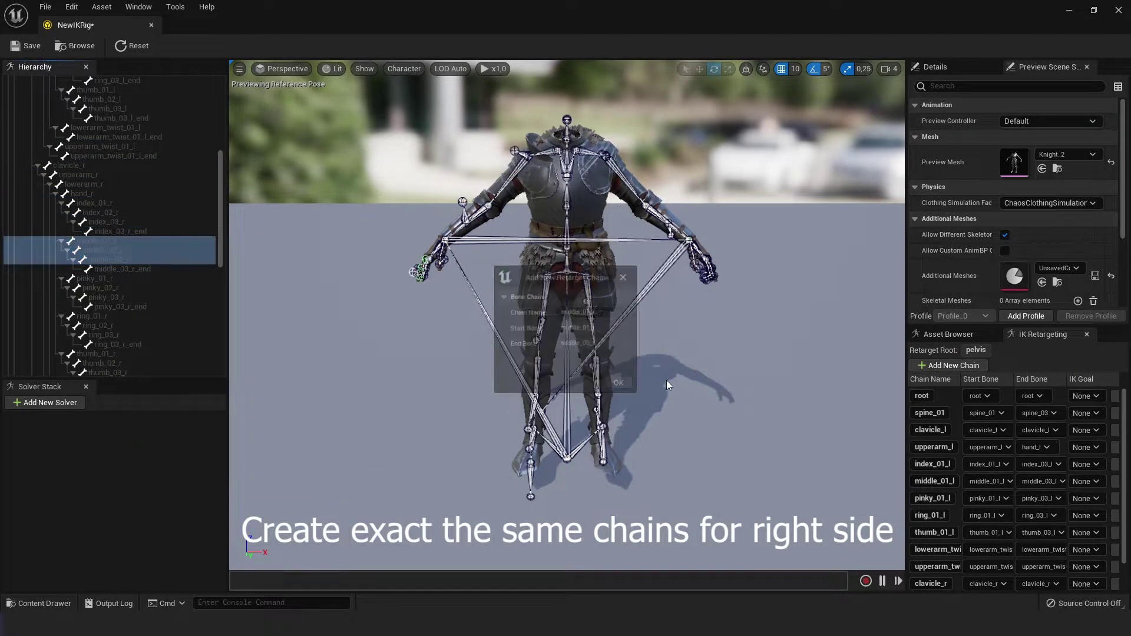
pyautogui.rightClick(133, 261)
pyautogui.click(168, 425)
# Create the right ring finger chain and continue with further right-side bones
pyautogui.click(88, 316)
pyautogui.keyDown('shift'); pyautogui.click(123, 334); pyautogui.keyUp('shift')
pyautogui.scroll(-3, 136, 236)
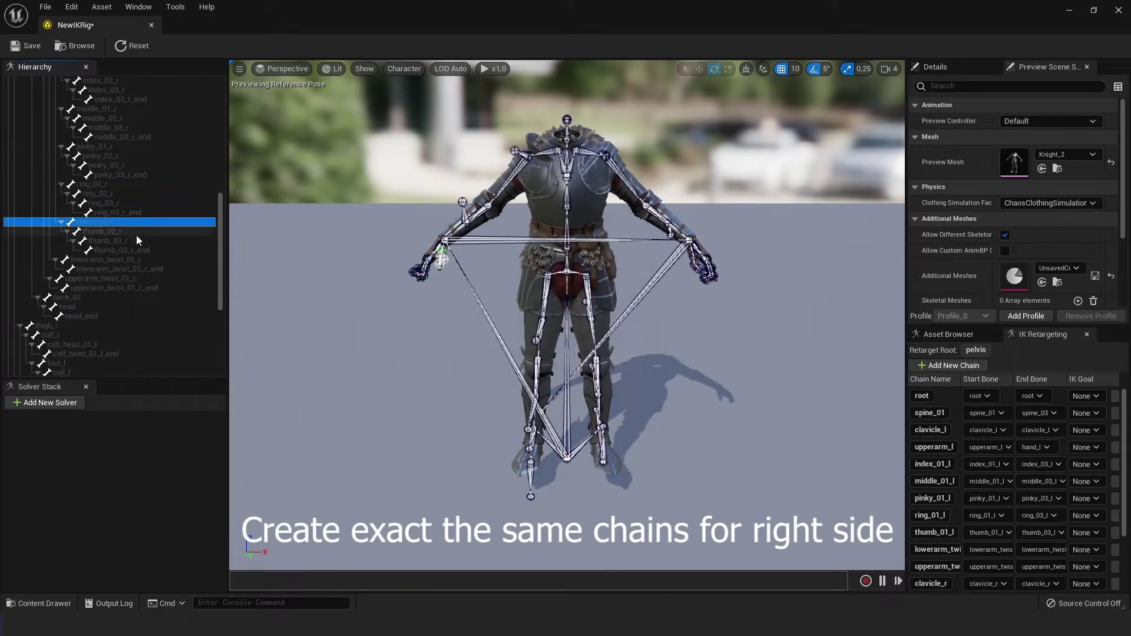
pyautogui.rightClick(137, 235)
pyautogui.click(188, 433)
pyautogui.press('Return')
pyautogui.rightClick(135, 261)
pyautogui.click(186, 461)
pyautogui.click(111, 279)
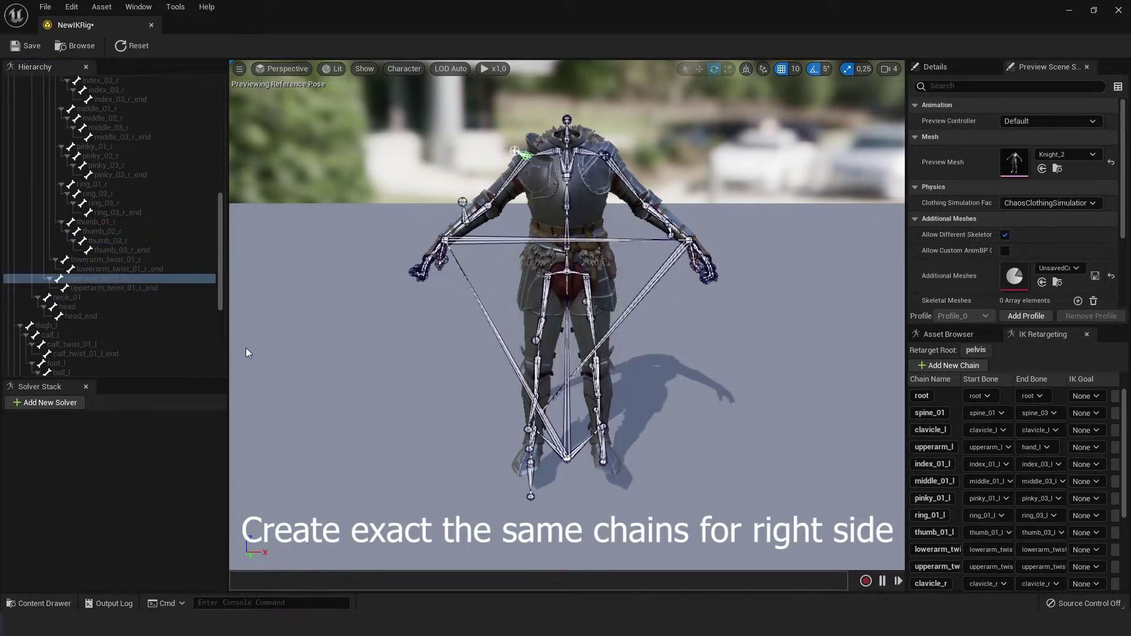
# Add a neck_01 retarget chain spanning neck_01 to head
pyautogui.click(88, 301)
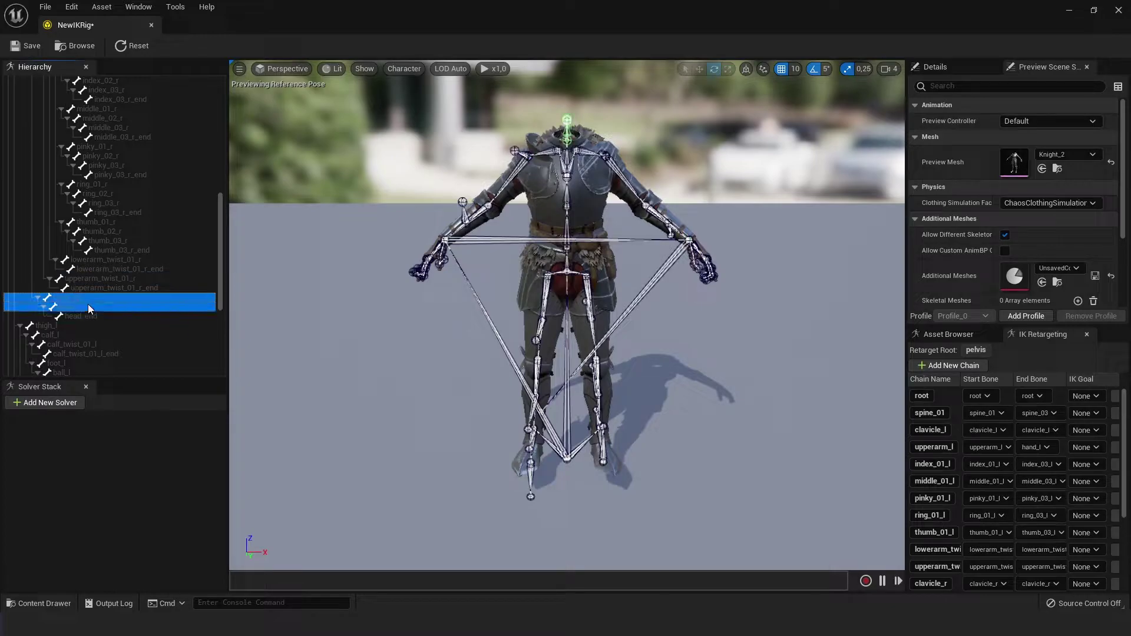
pyautogui.keyDown('shift'); pyautogui.click(88, 307); pyautogui.keyUp('shift')
pyautogui.rightClick(87, 305)
pyautogui.click(166, 507)
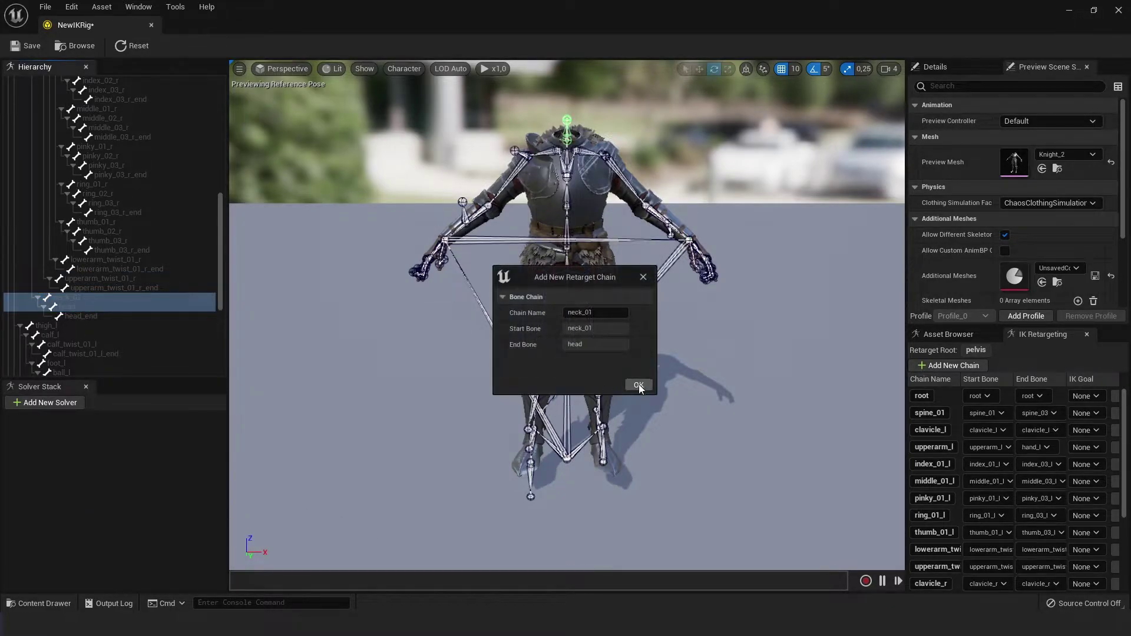
pyautogui.click(640, 386)
pyautogui.click(101, 317)
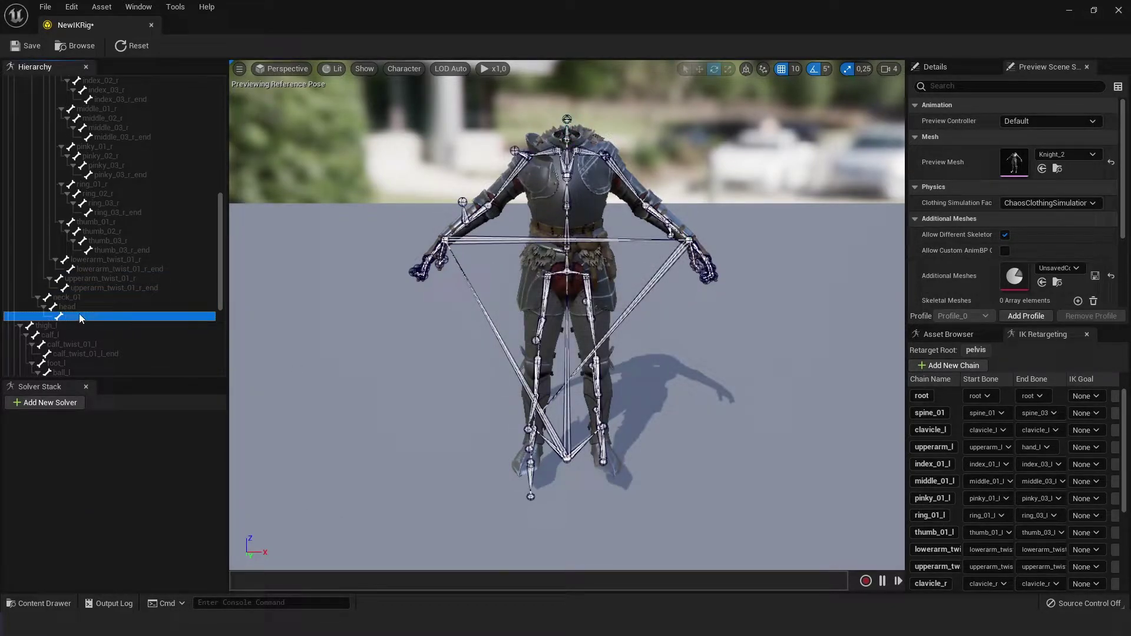
pyautogui.scroll(-2, 83, 318)
pyautogui.scroll(-1, 116, 308)
pyautogui.scroll(-3, 117, 308)
pyautogui.scroll(-1, 109, 307)
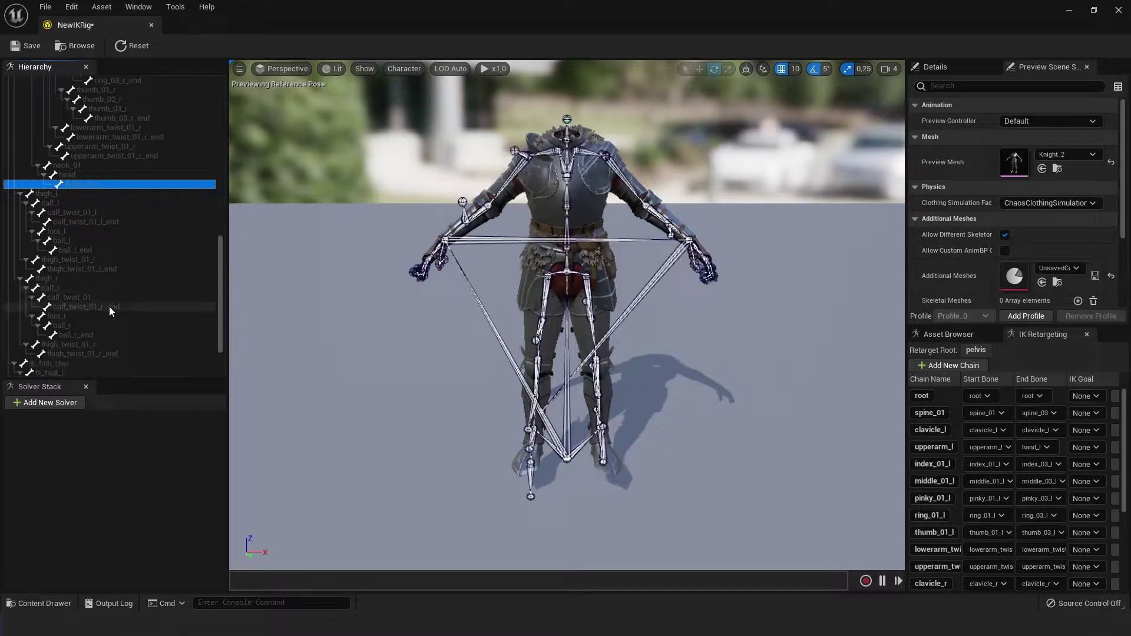
pyautogui.scroll(-1, 108, 306)
# Add a thigh_l-to-ball_l leg chain, excluding the calf twist bones
pyautogui.click(86, 176)
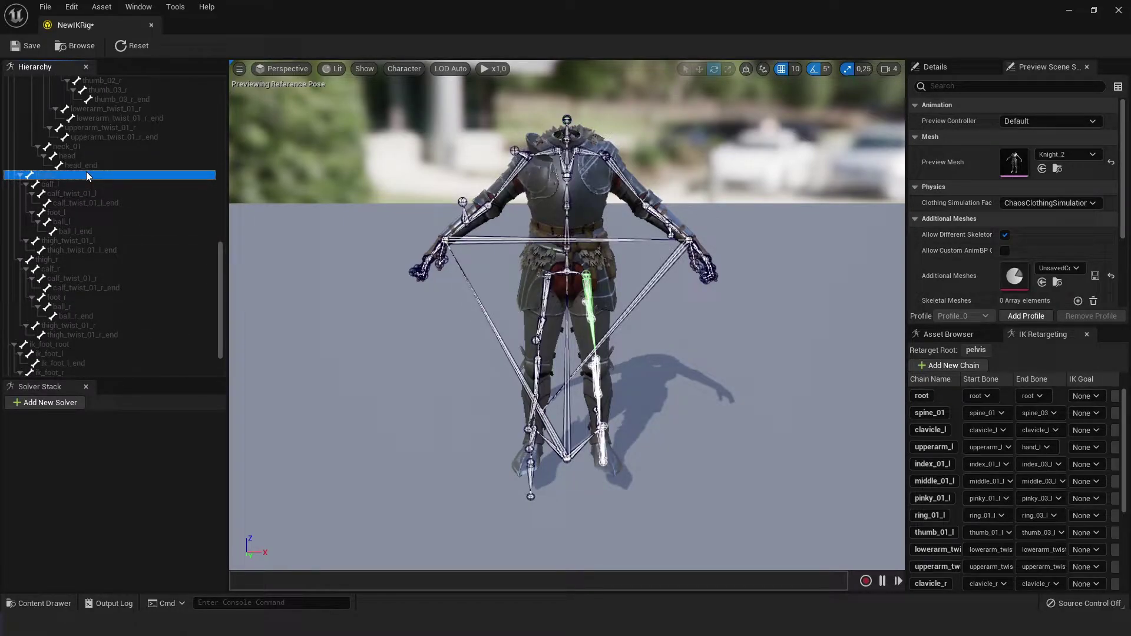
pyautogui.keyDown('shift'); pyautogui.click(105, 221); pyautogui.keyUp('shift')
pyautogui.keyDown('ctrl'); pyautogui.click(108, 203); pyautogui.keyUp('ctrl')
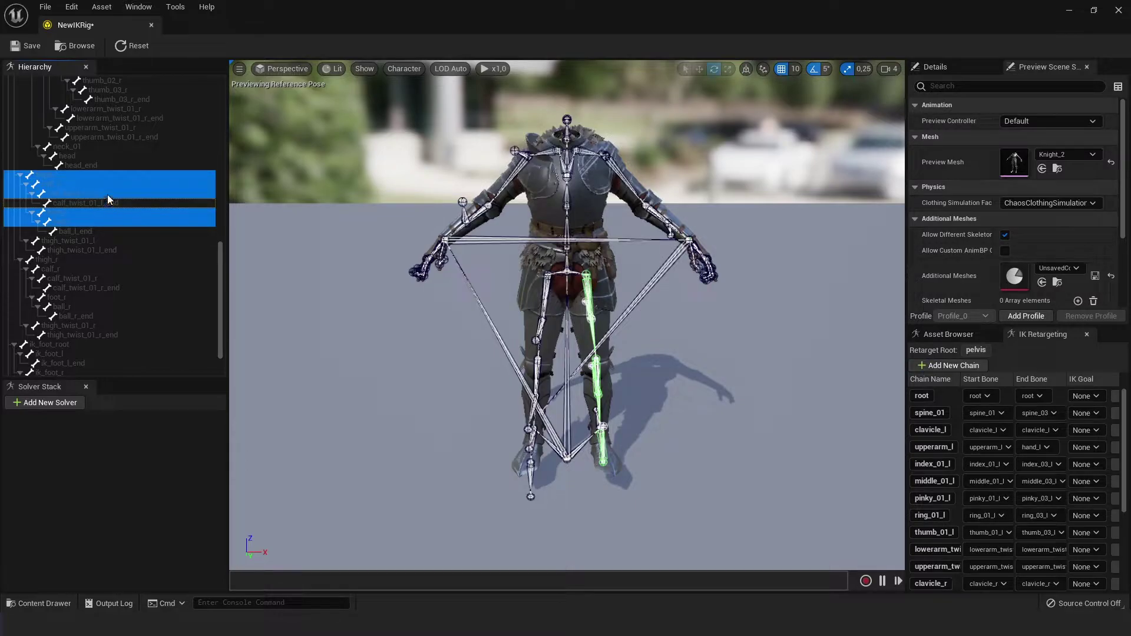
pyautogui.keyDown('ctrl'); pyautogui.click(107, 194); pyautogui.keyUp('ctrl')
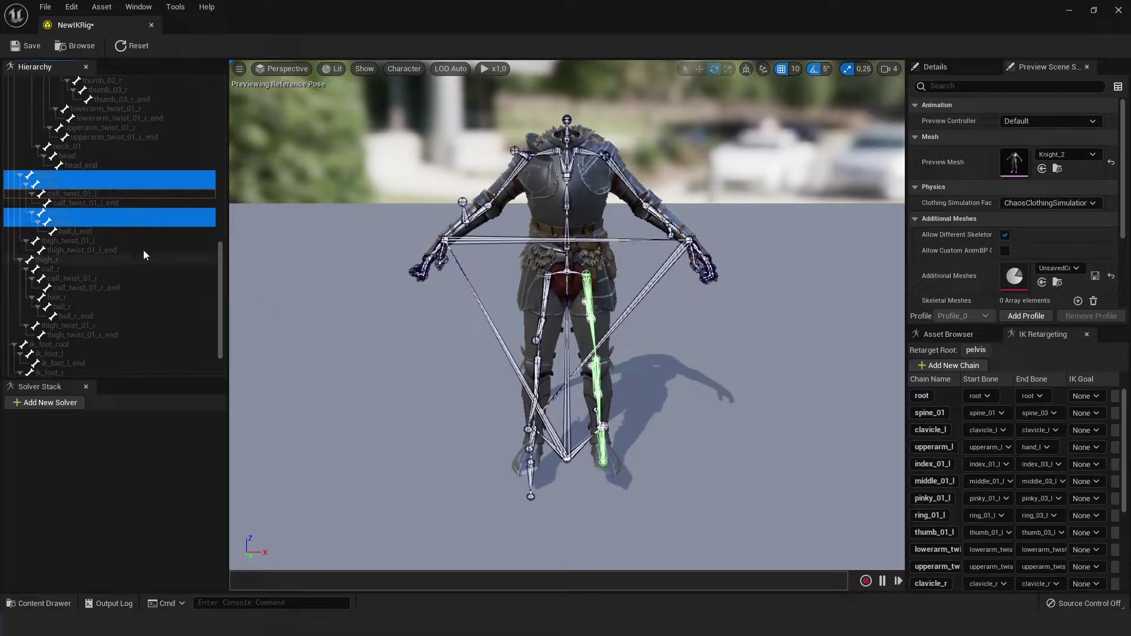
pyautogui.rightClick(108, 215)
pyautogui.click(222, 416)
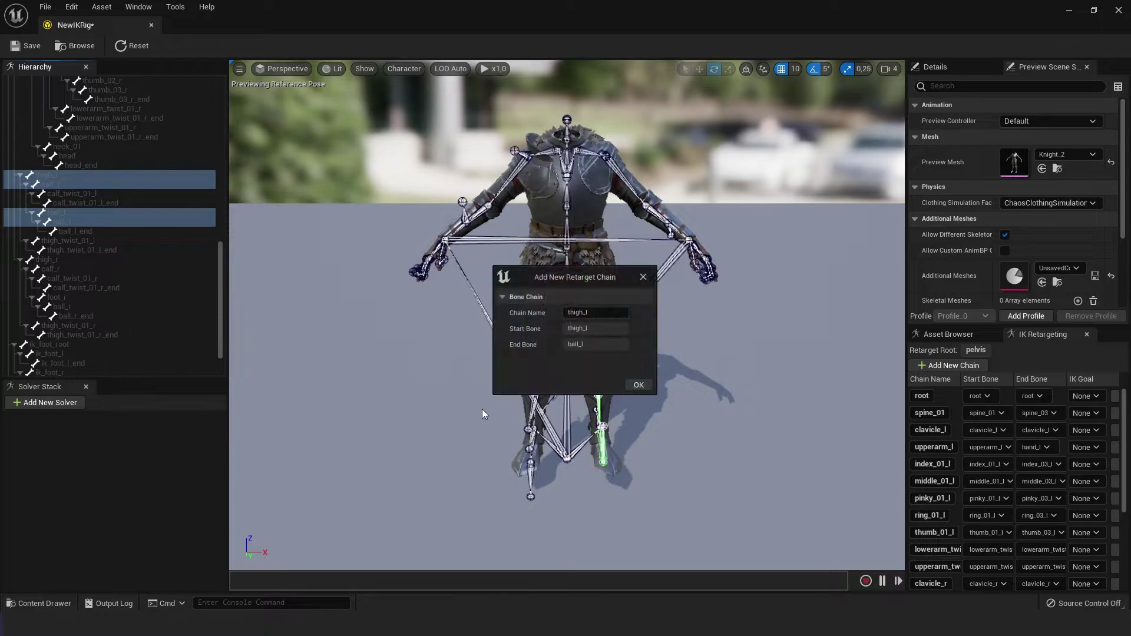
pyautogui.click(639, 386)
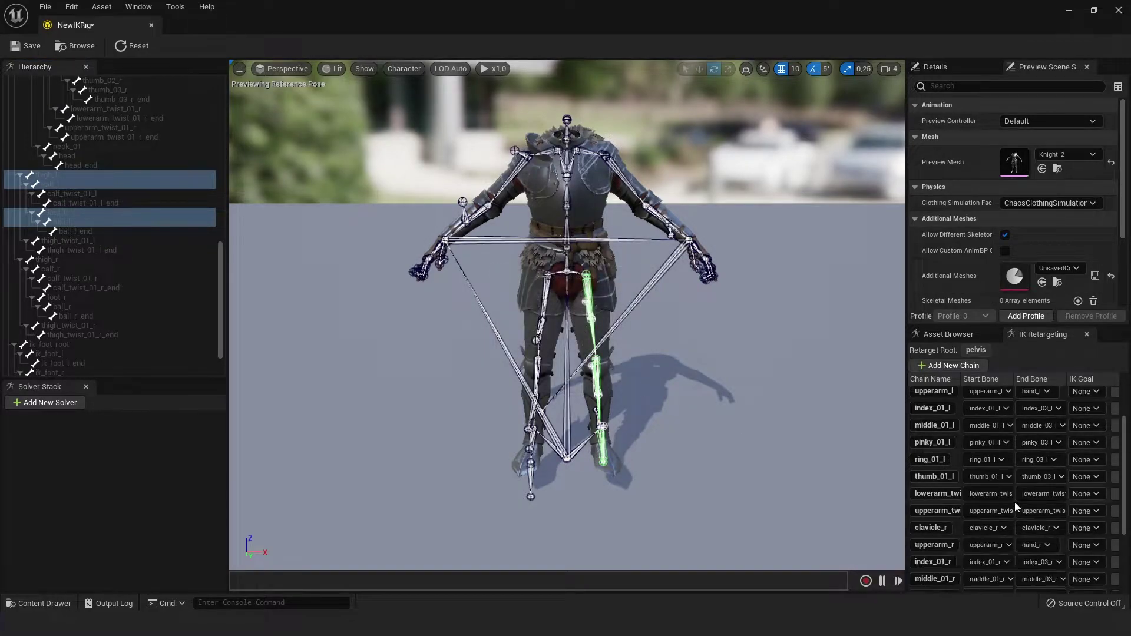
pyautogui.scroll(-3, 1014, 502)
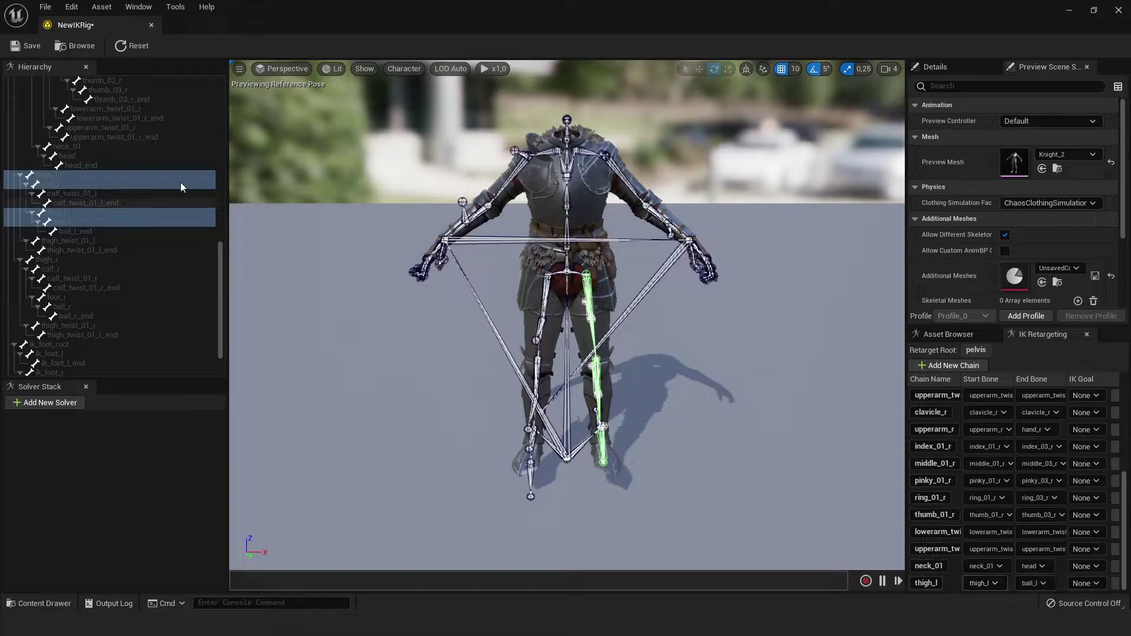
pyautogui.click(109, 195)
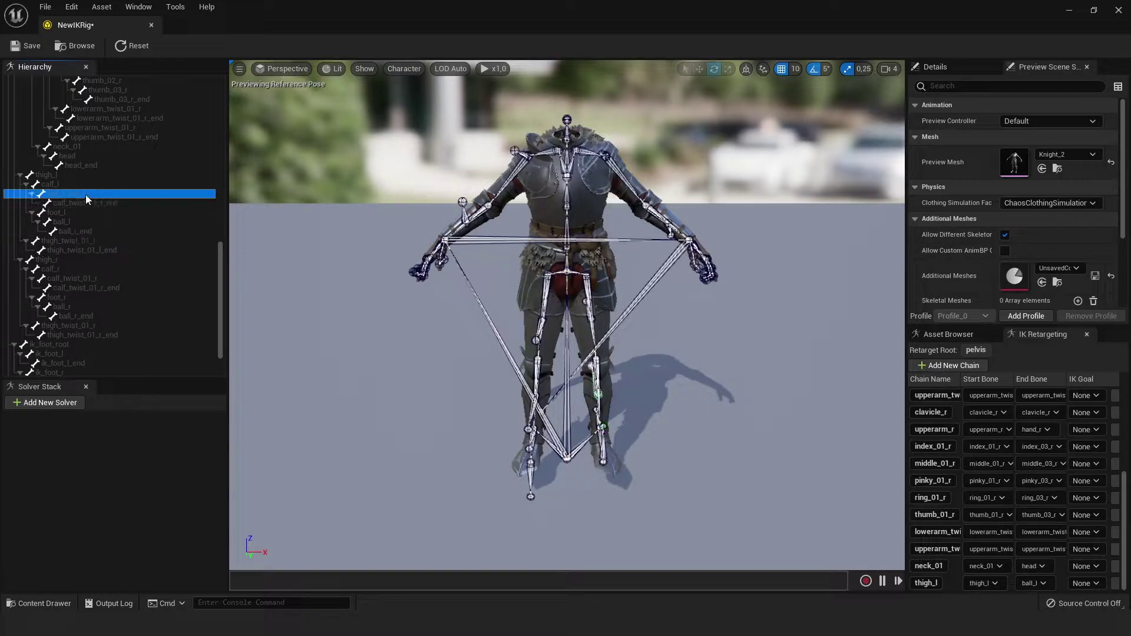
# Add retarget chains for calf_twist_01_l and thigh_twist_01_l
pyautogui.rightClick(56, 195)
pyautogui.click(123, 397)
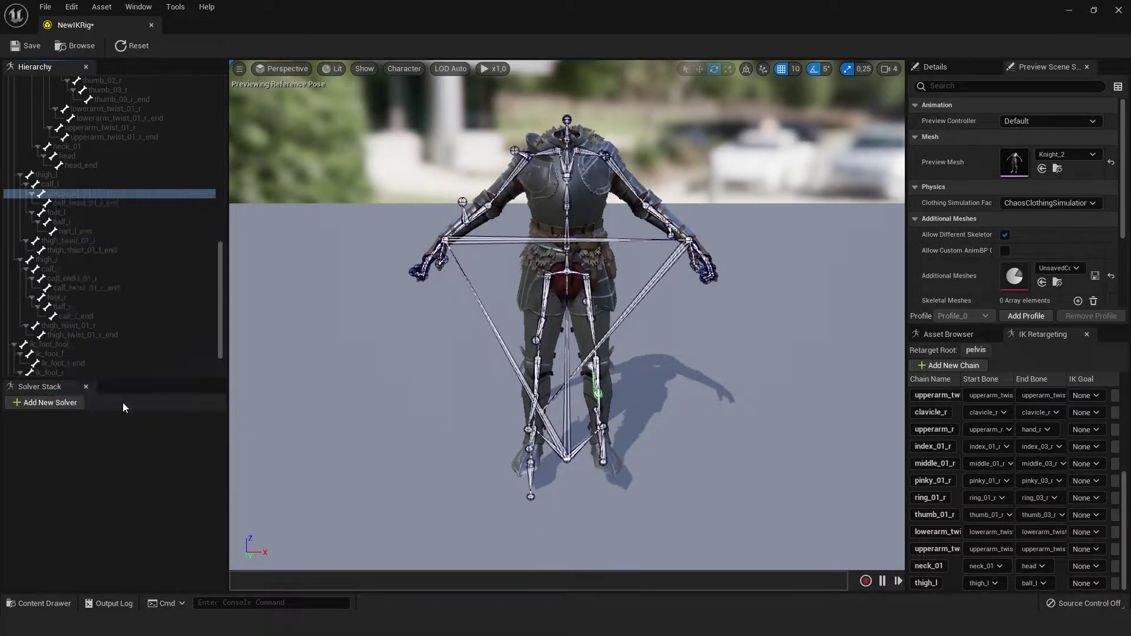
pyautogui.click(638, 384)
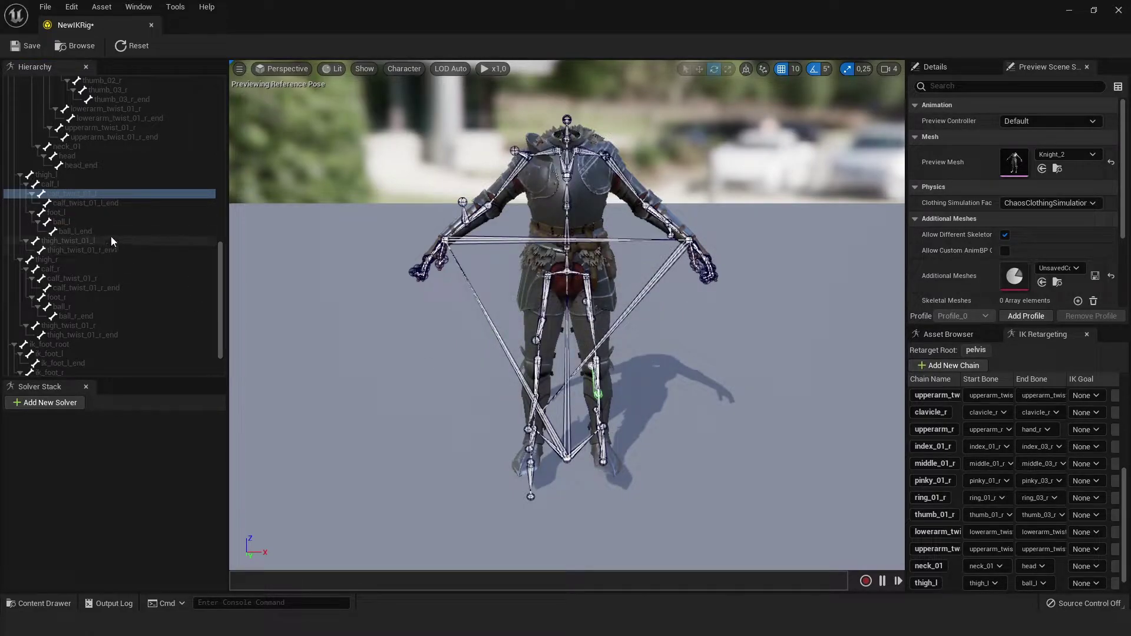
pyautogui.click(112, 241)
pyautogui.rightClick(110, 236)
pyautogui.click(198, 440)
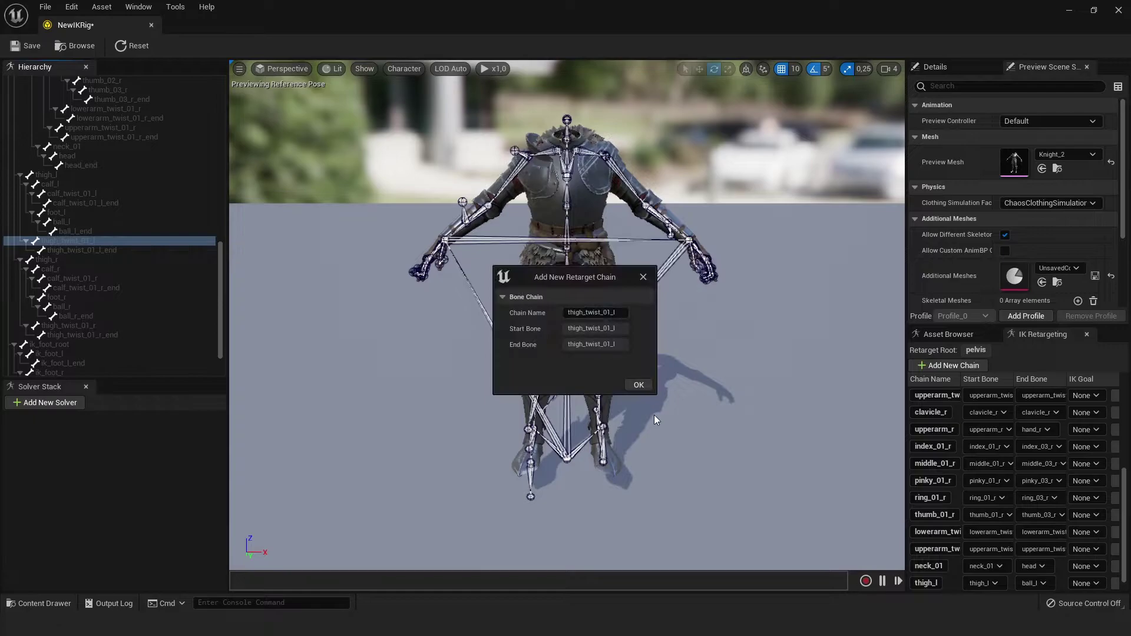
pyautogui.click(638, 385)
# Add a right leg chain from thigh_r to ball_r
pyautogui.click(80, 258)
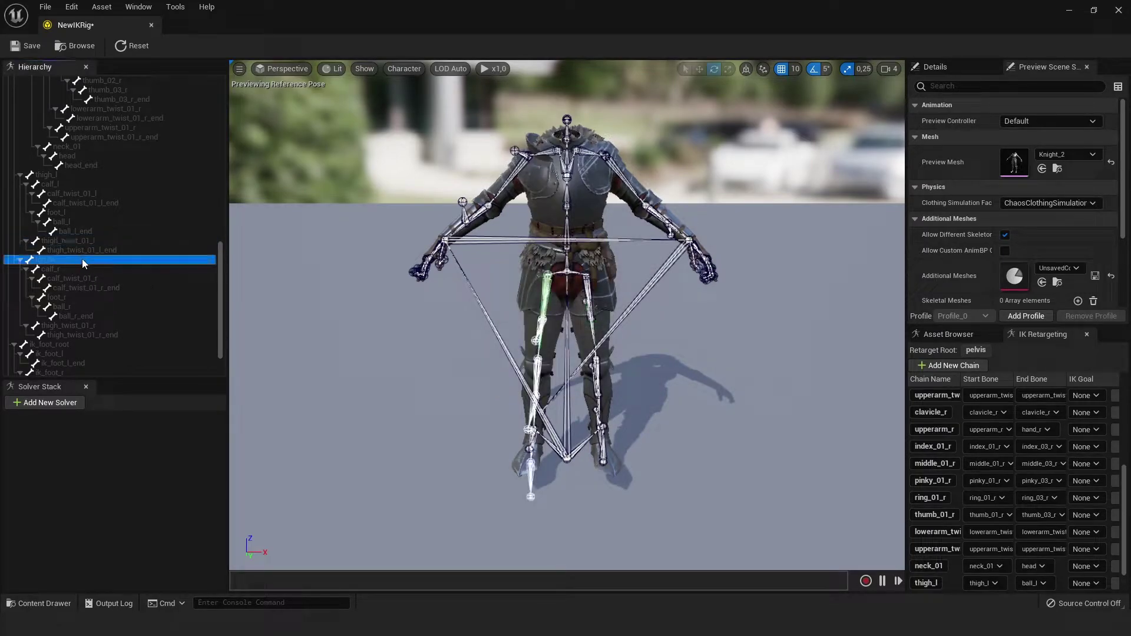
pyautogui.keyDown('ctrl'); pyautogui.click(98, 307); pyautogui.keyUp('ctrl')
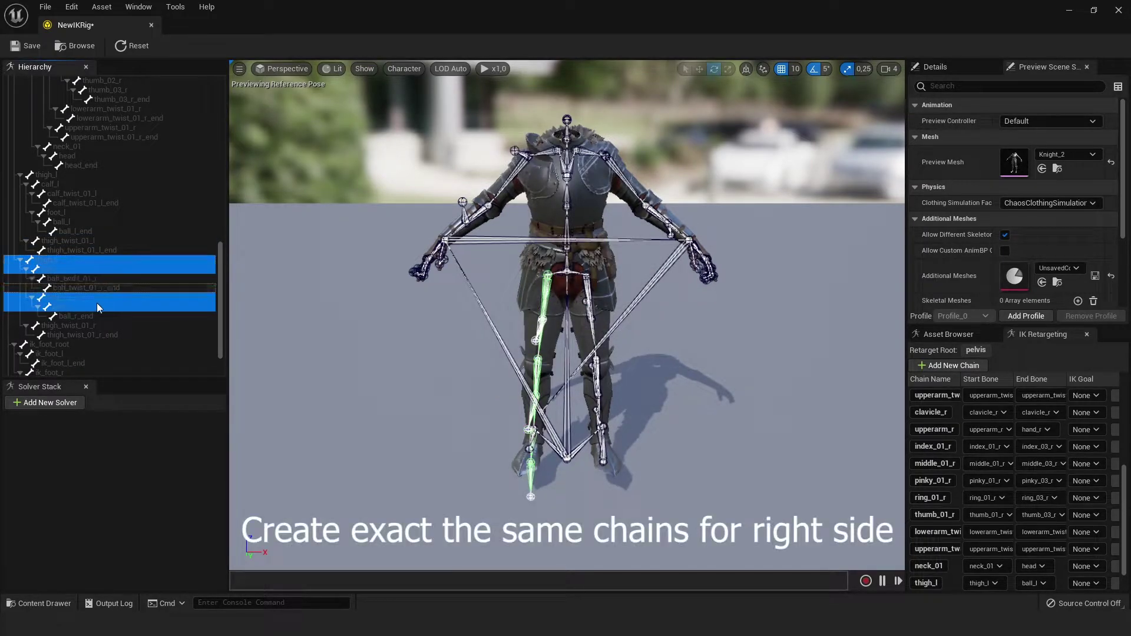
pyautogui.rightClick(97, 303)
pyautogui.click(173, 507)
pyautogui.click(638, 387)
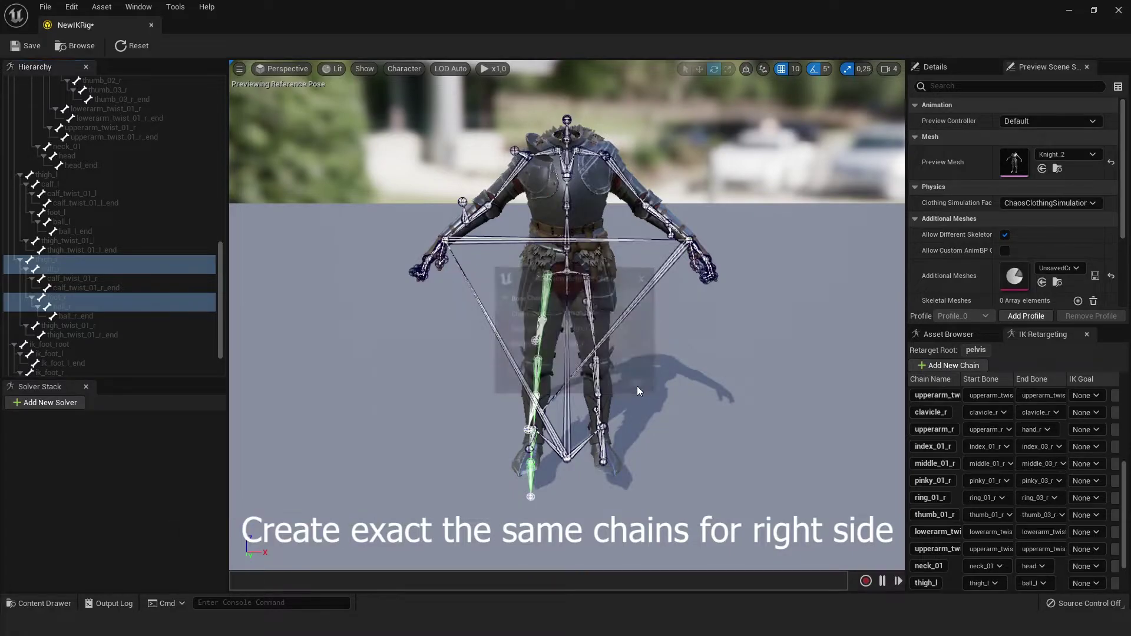
# Add retarget chains for calf_twist_01_r and thigh_twist_01_r
pyautogui.click(113, 279)
pyautogui.rightClick(112, 279)
pyautogui.click(185, 479)
pyautogui.click(638, 385)
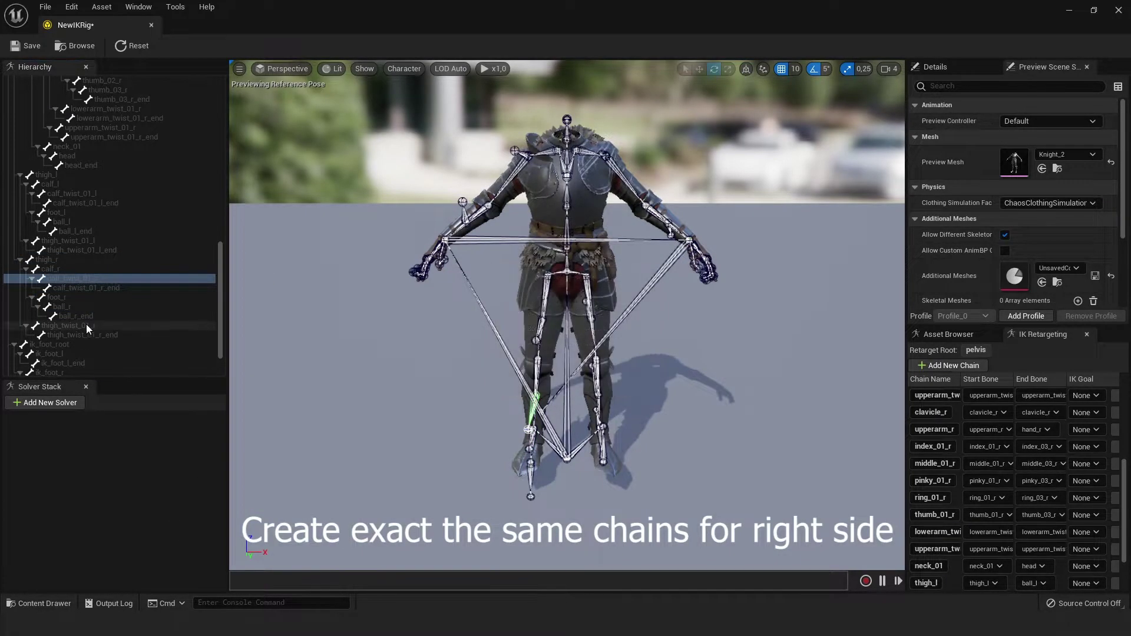
pyautogui.rightClick(86, 325)
pyautogui.click(188, 527)
# Finish the thigh_twist_01_r chain and add chains for ik_foot_root, ik_foot_l and ik_foot_r
pyautogui.click(638, 386)
pyautogui.scroll(-2, 133, 318)
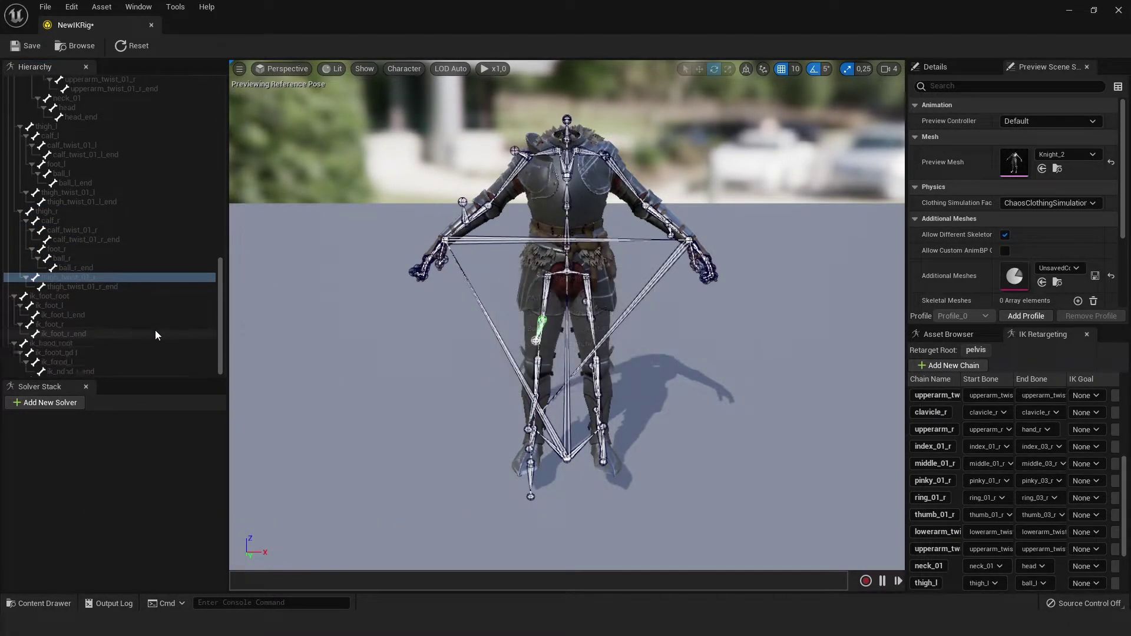
pyautogui.click(84, 298)
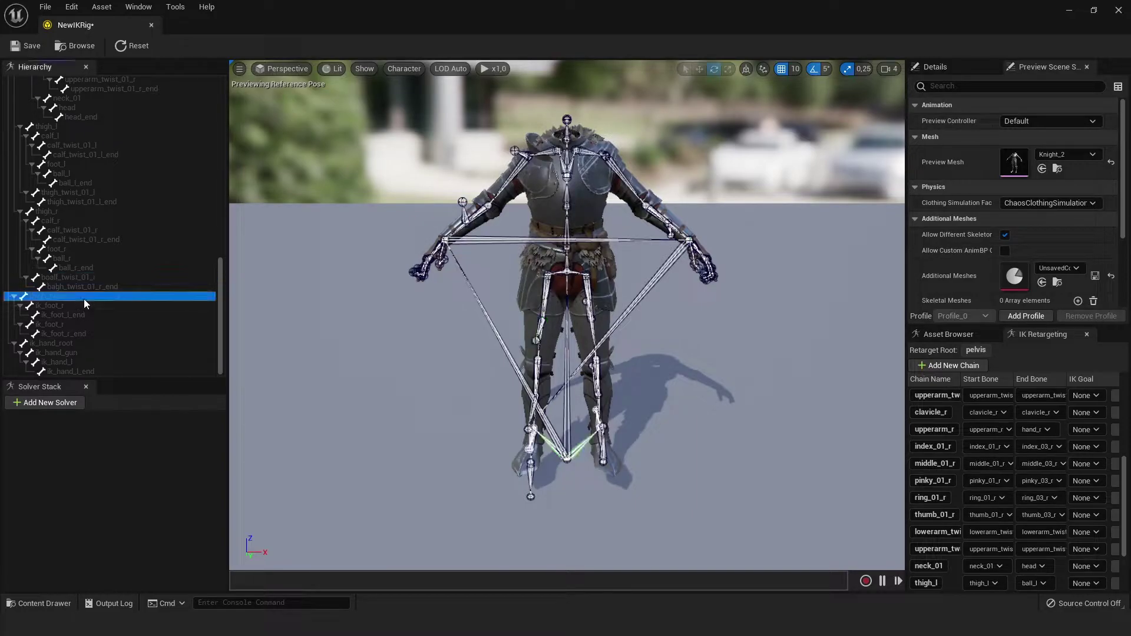
pyautogui.rightClick(84, 299)
pyautogui.click(167, 500)
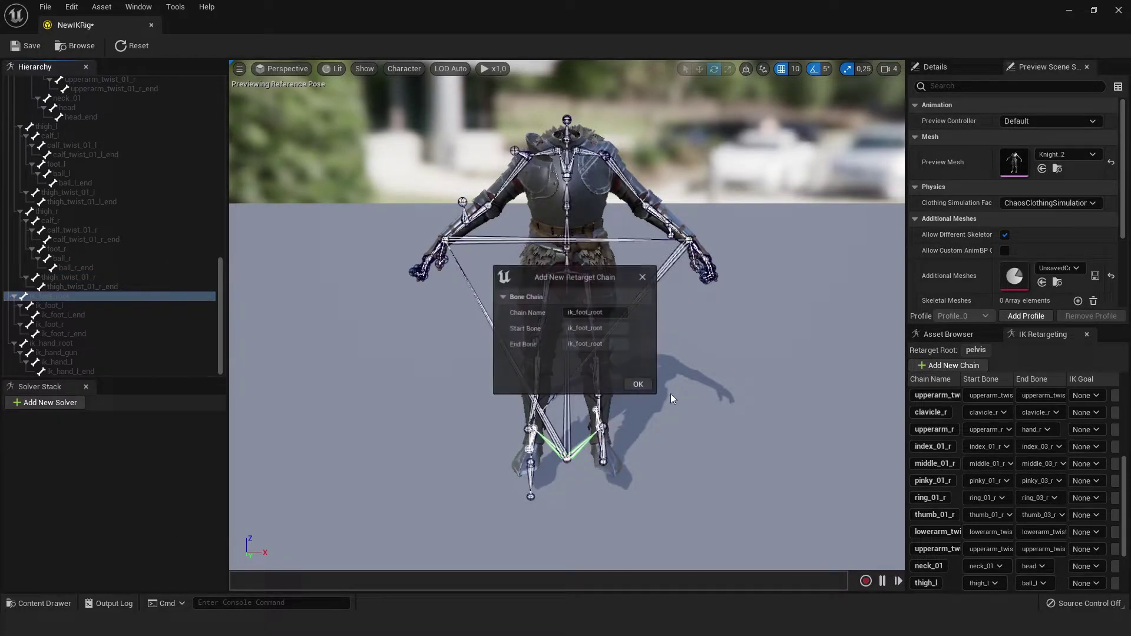
pyautogui.click(638, 385)
pyautogui.click(97, 304)
pyautogui.rightClick(98, 304)
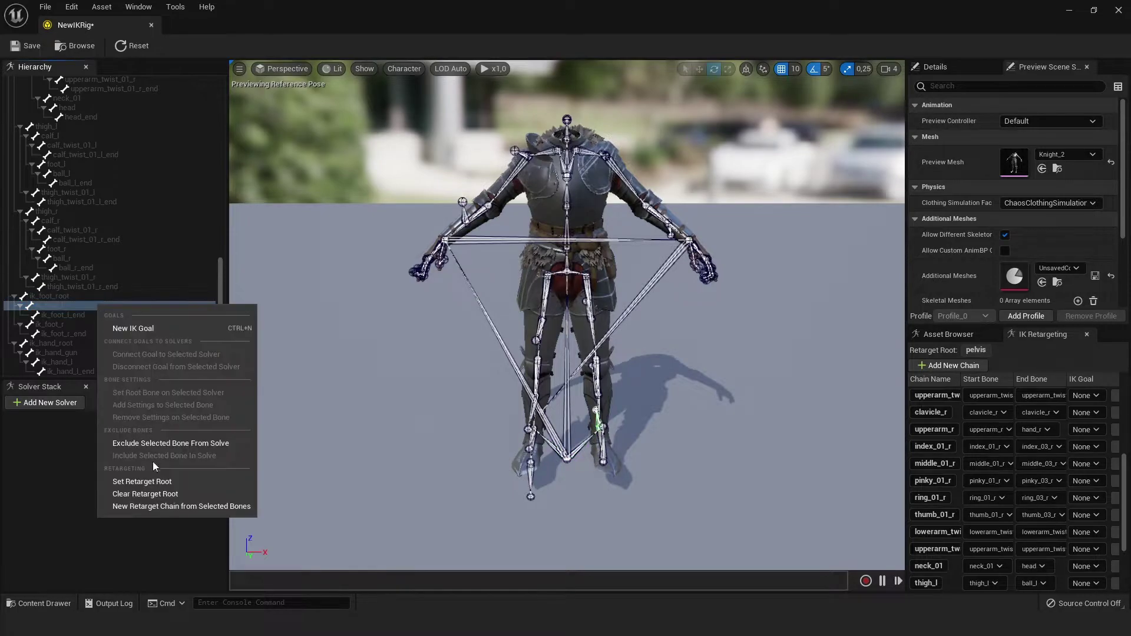
pyautogui.click(170, 505)
pyautogui.click(632, 390)
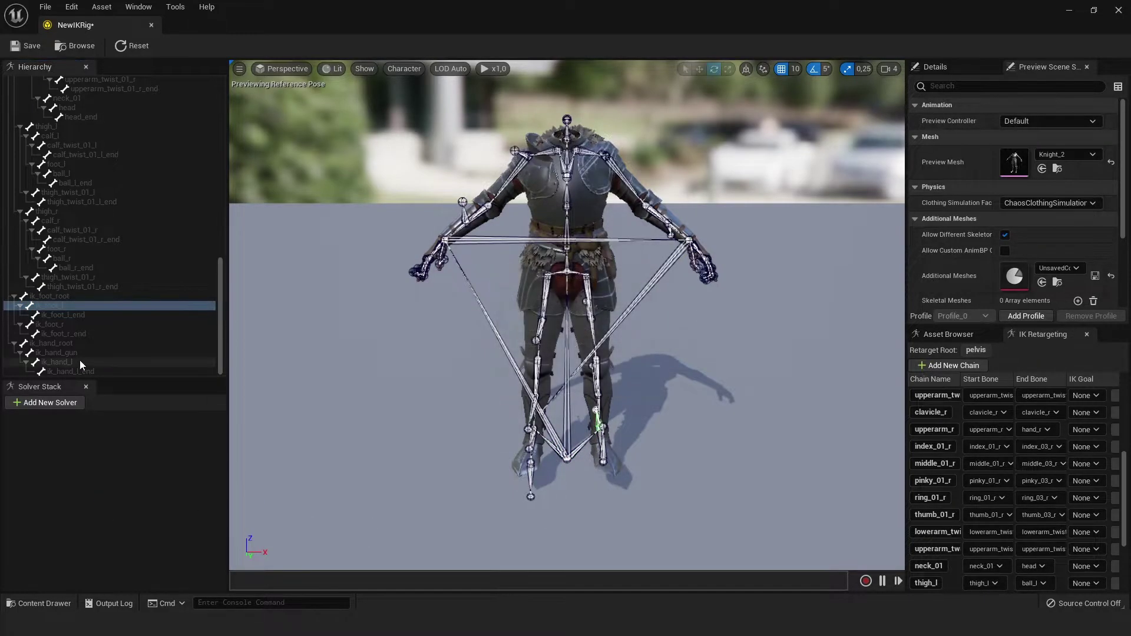
pyautogui.click(73, 326)
pyautogui.rightClick(73, 325)
pyautogui.click(141, 527)
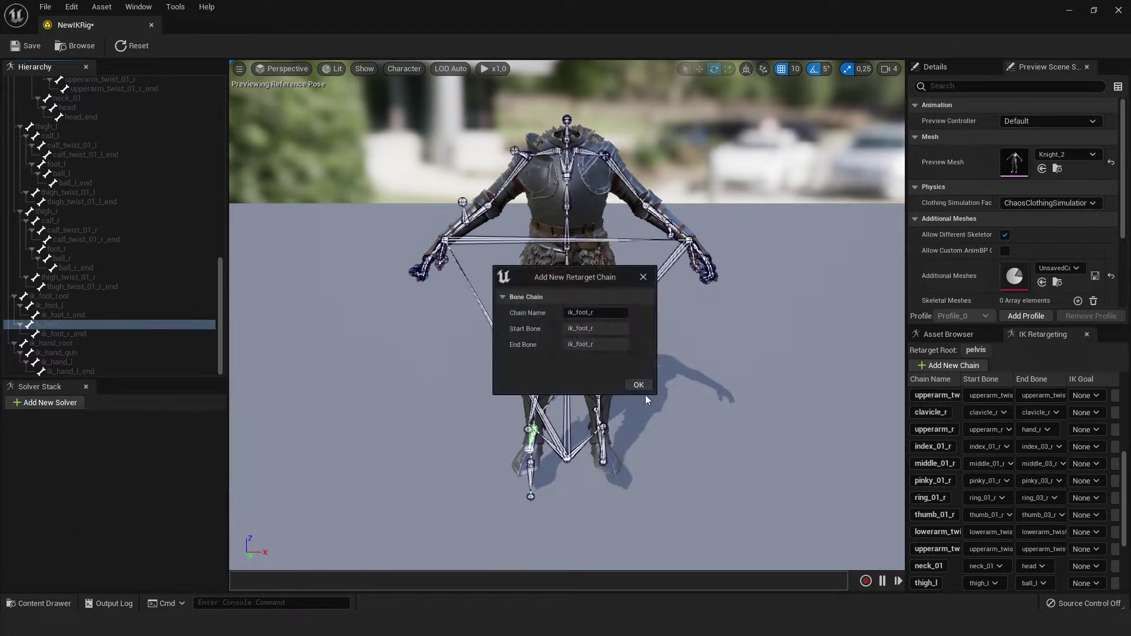
pyautogui.click(638, 387)
# Add single-bone retarget chains for ik_hand_root, ik_hand_gun and ik_hand_l
pyautogui.click(72, 344)
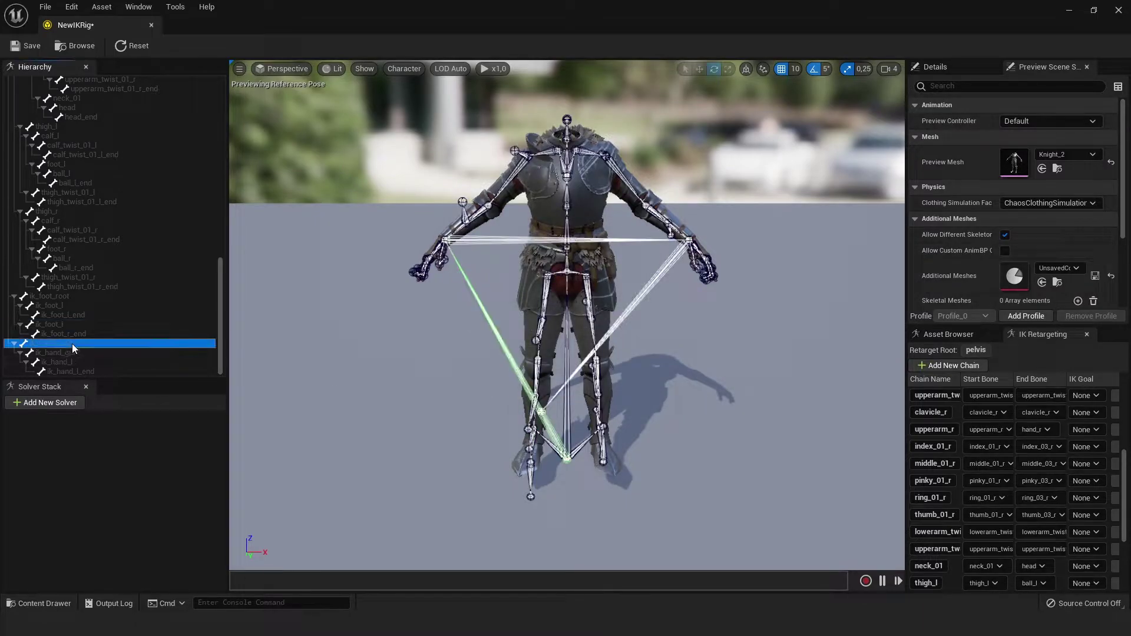
pyautogui.rightClick(72, 344)
pyautogui.click(150, 545)
pyautogui.click(635, 386)
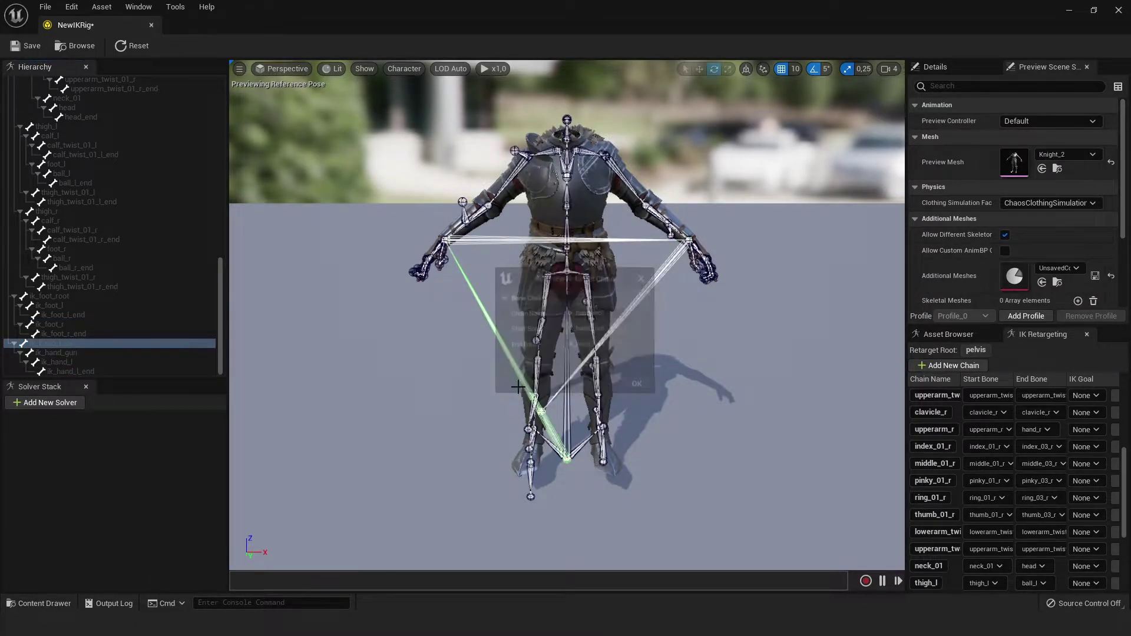
pyautogui.click(116, 356)
pyautogui.rightClick(116, 356)
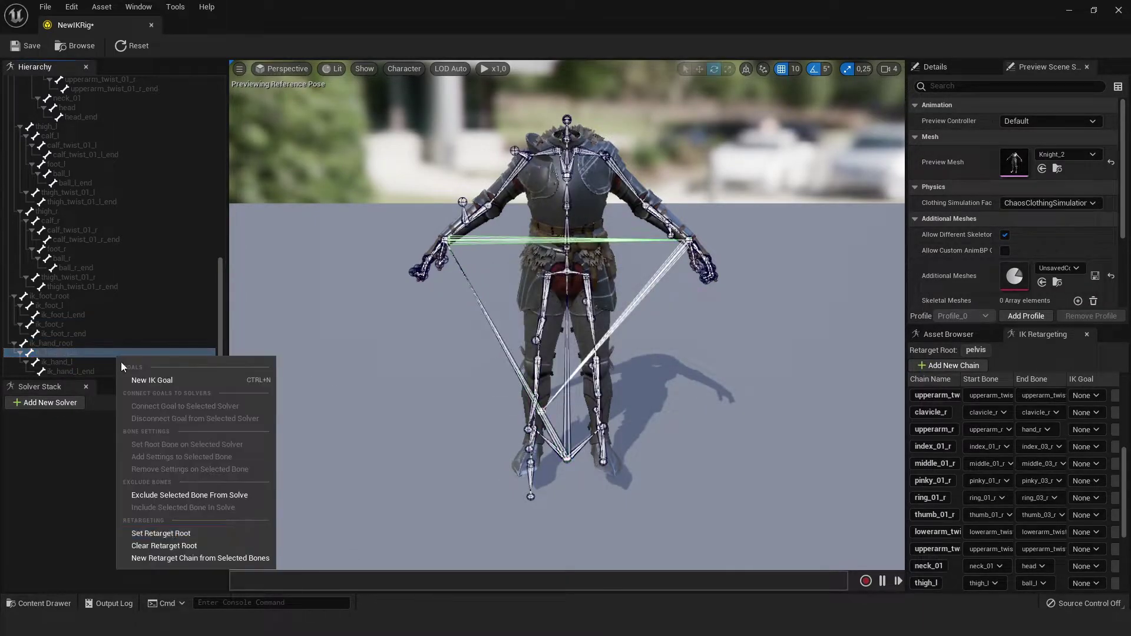
pyautogui.click(246, 558)
pyautogui.click(637, 384)
pyautogui.click(78, 364)
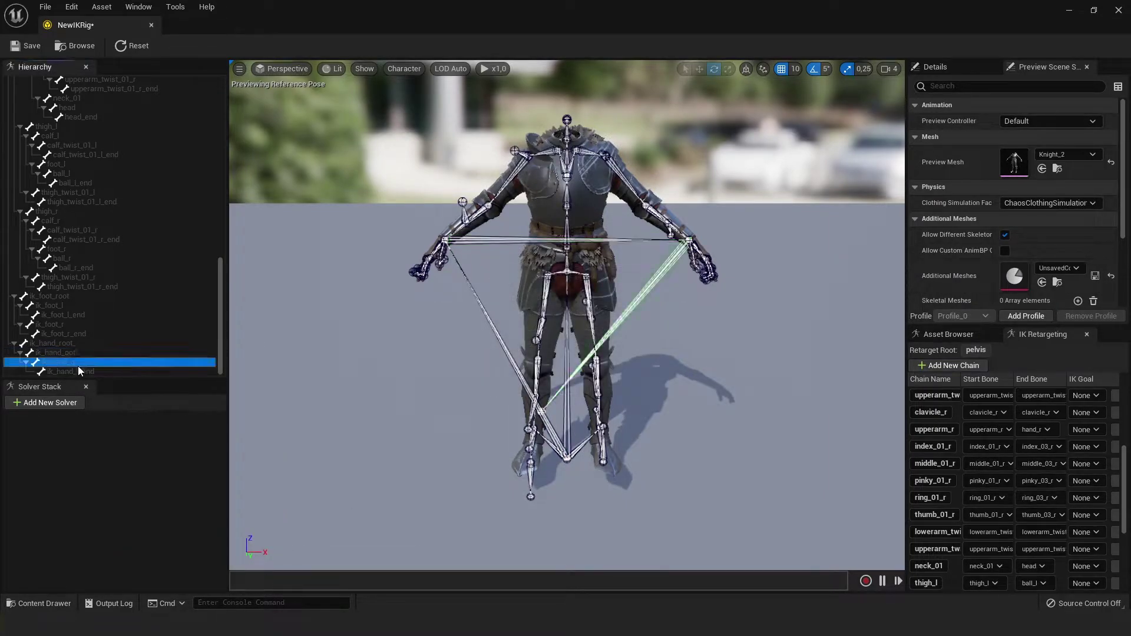
pyautogui.rightClick(78, 364)
pyautogui.click(177, 574)
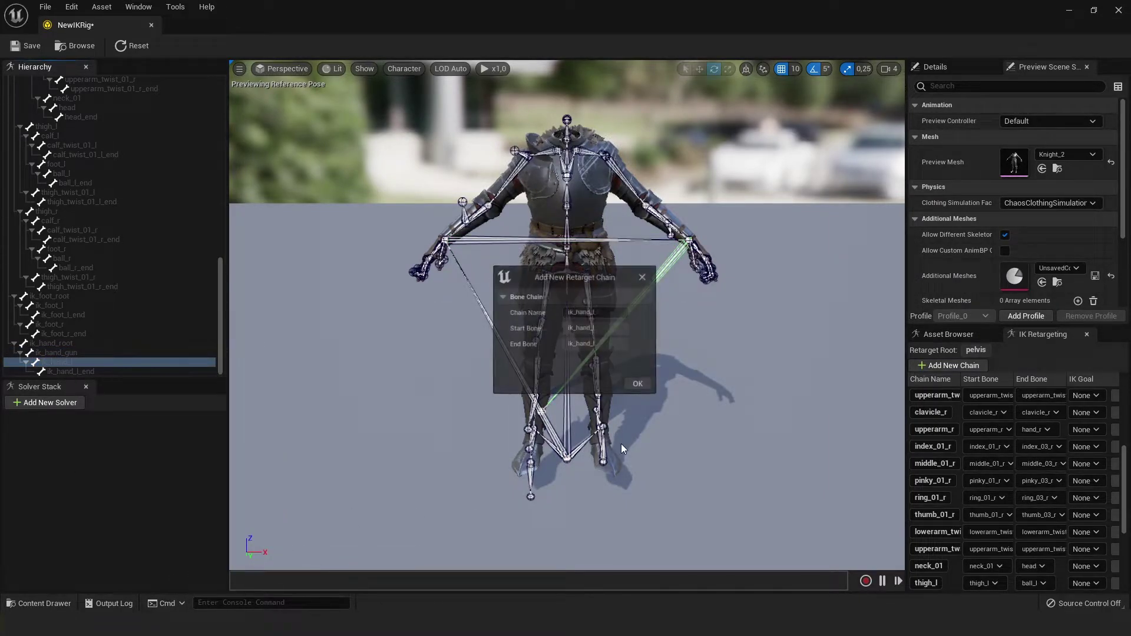
pyautogui.click(635, 386)
pyautogui.scroll(-3, 970, 498)
pyautogui.scroll(-2, 970, 497)
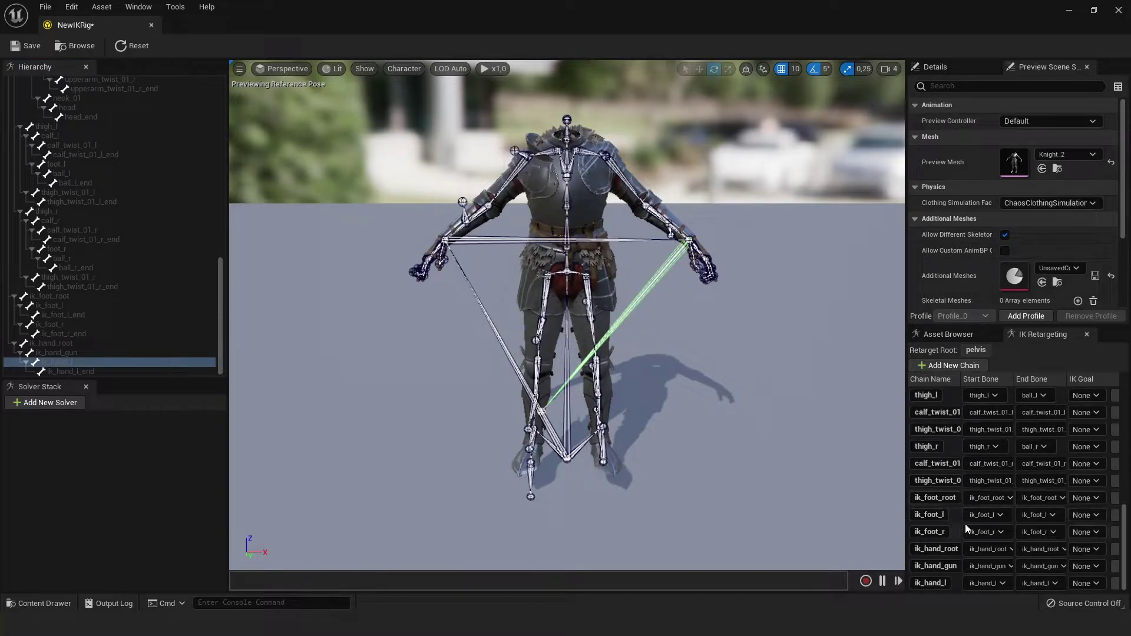
pyautogui.scroll(3, 979, 503)
pyautogui.scroll(2, 977, 502)
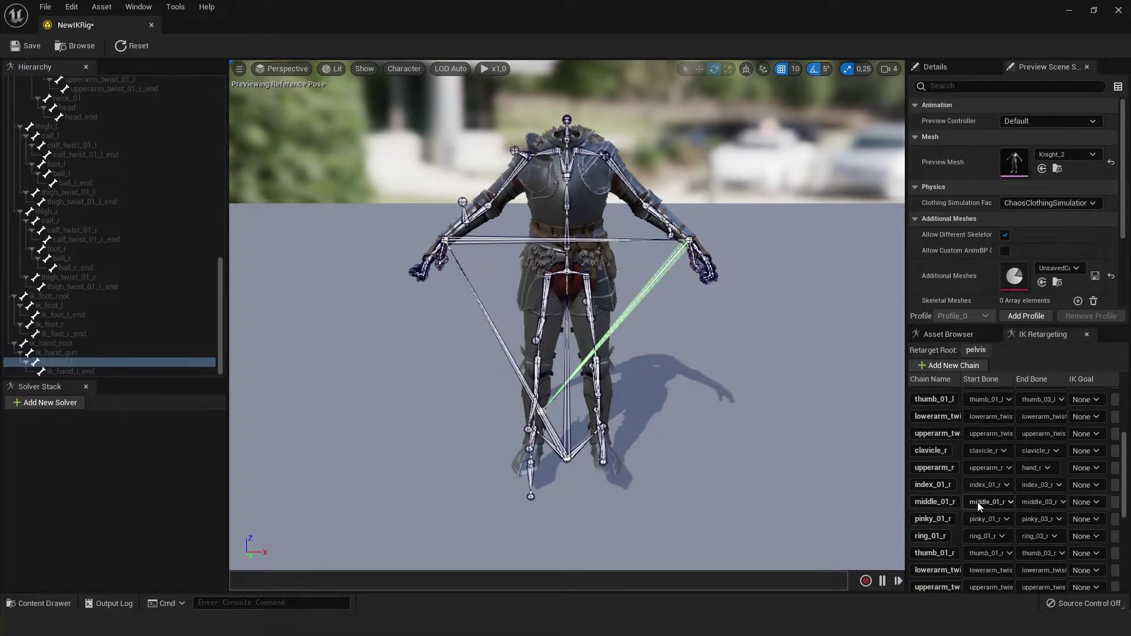
pyautogui.scroll(3, 978, 502)
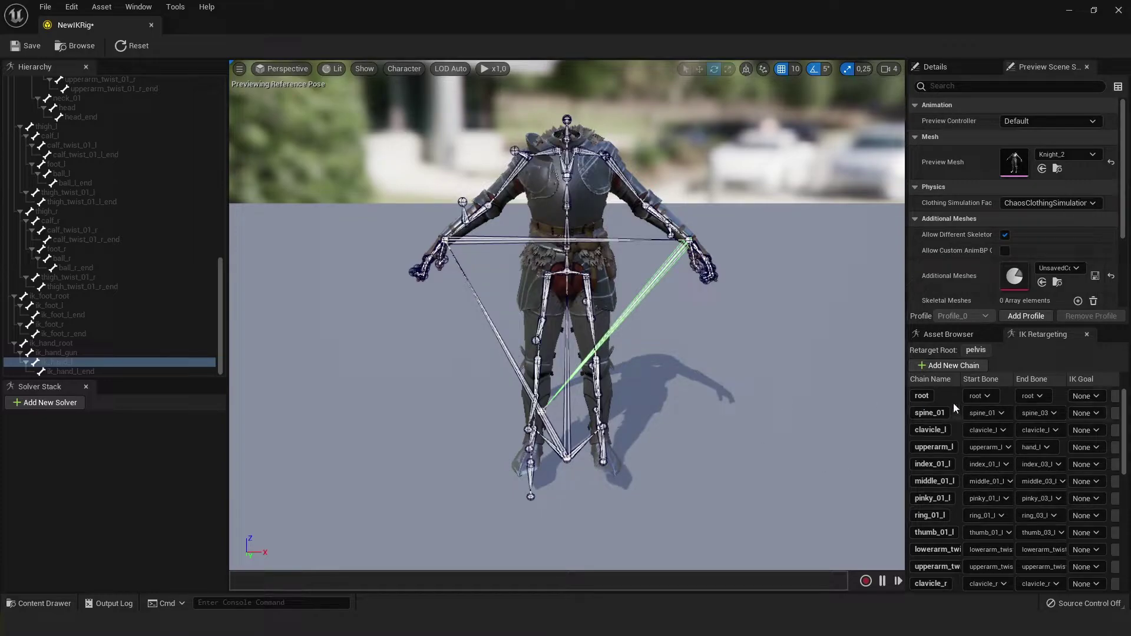
pyautogui.scroll(-3, 955, 488)
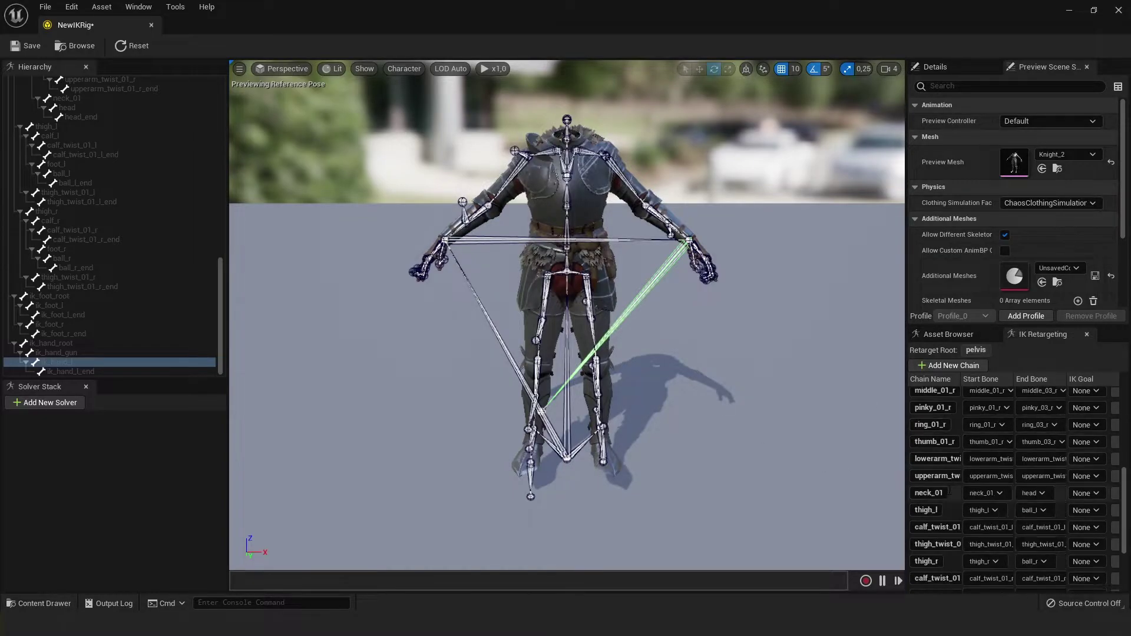
pyautogui.scroll(-3, 950, 492)
pyautogui.scroll(1, 127, 215)
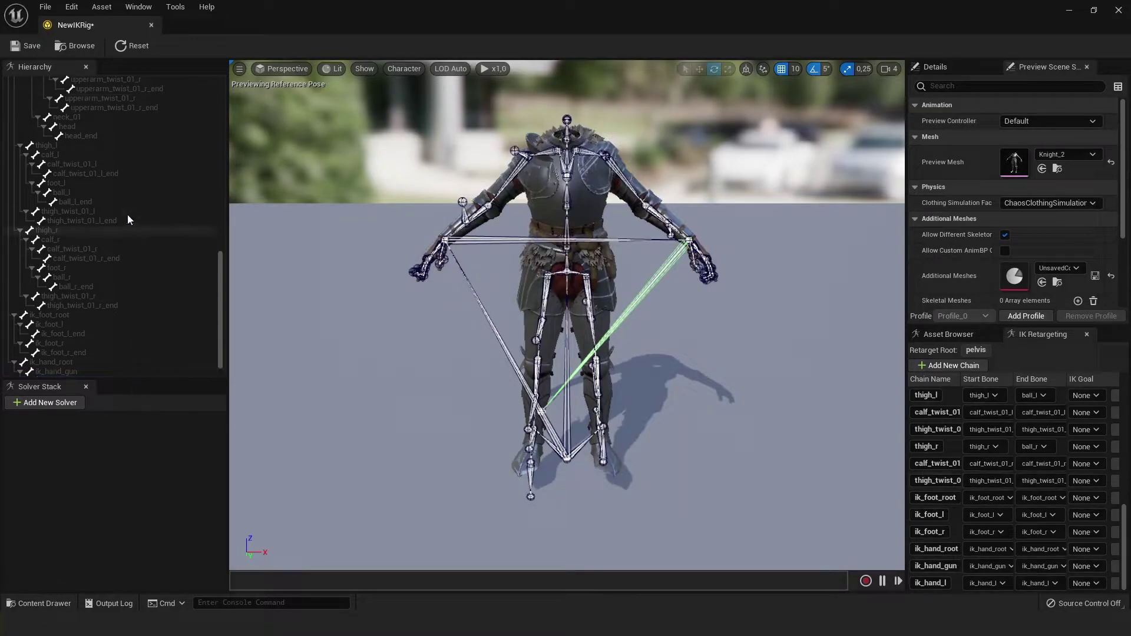
pyautogui.scroll(5, 127, 215)
pyautogui.scroll(5, 147, 243)
pyautogui.scroll(5, 146, 243)
pyautogui.scroll(5, 147, 243)
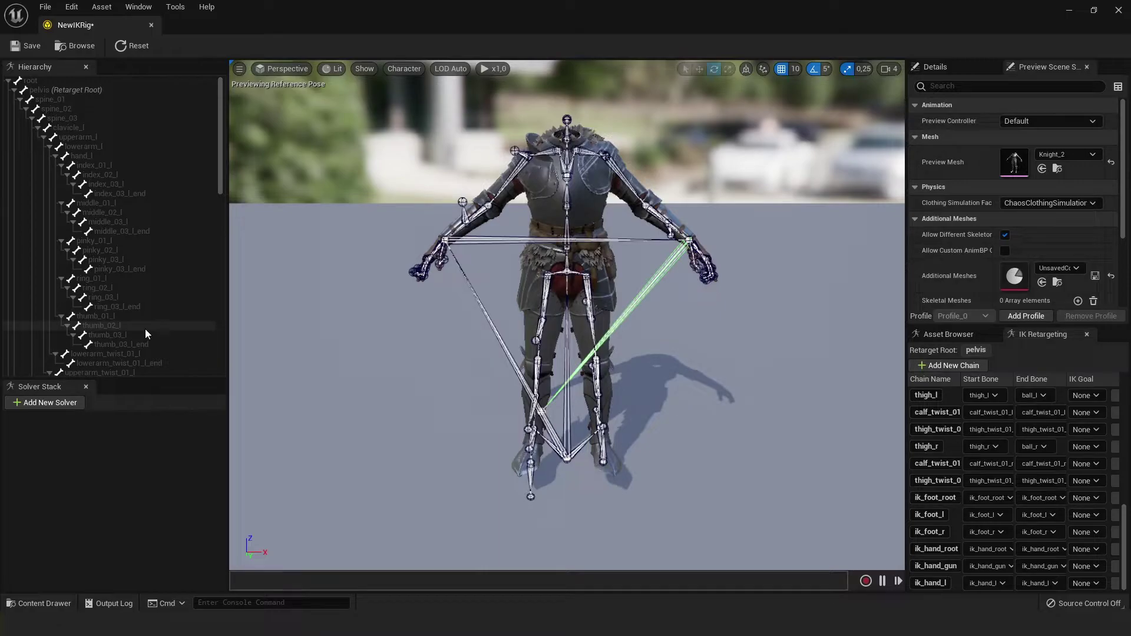
# Add a Full Body IK solver to the stack and set pelvis as its root bone
pyautogui.click(39, 408)
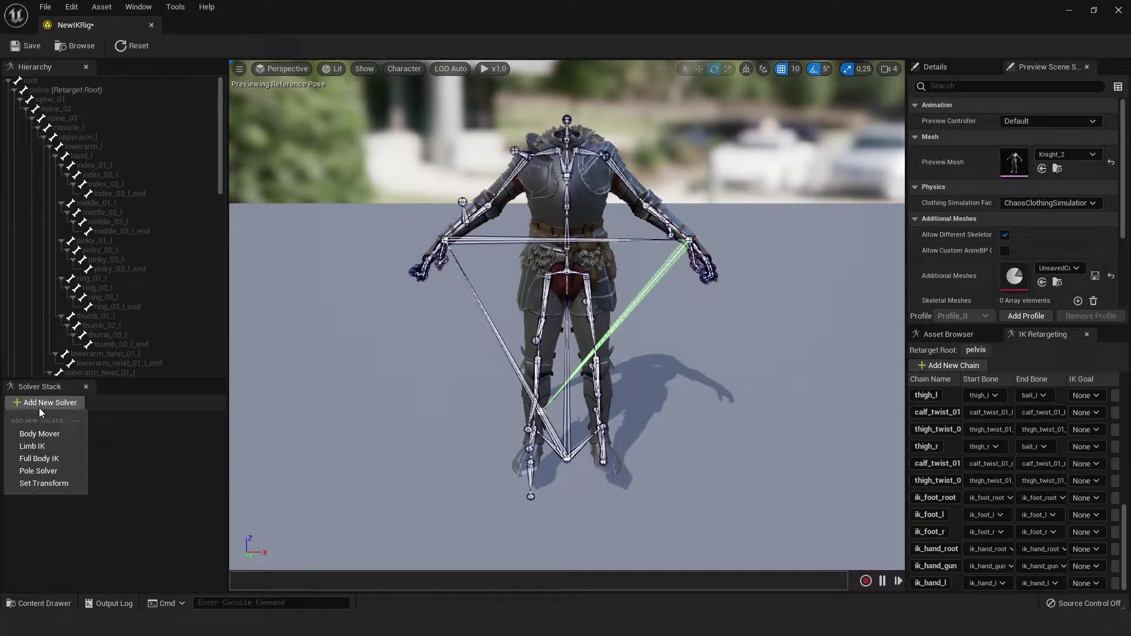
pyautogui.click(53, 457)
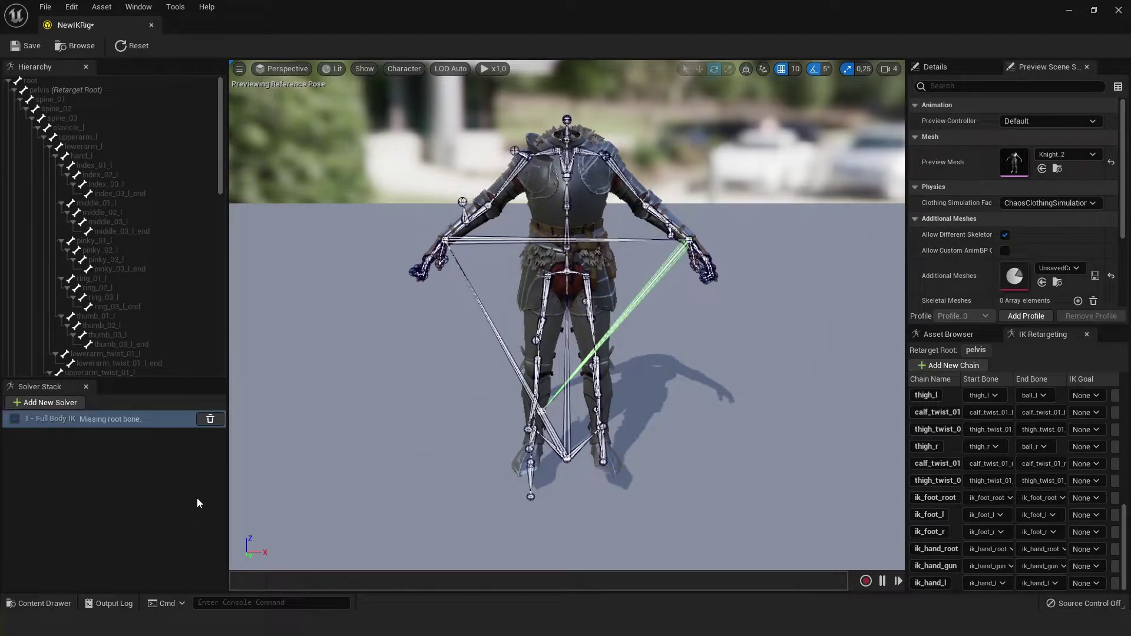
pyautogui.click(106, 422)
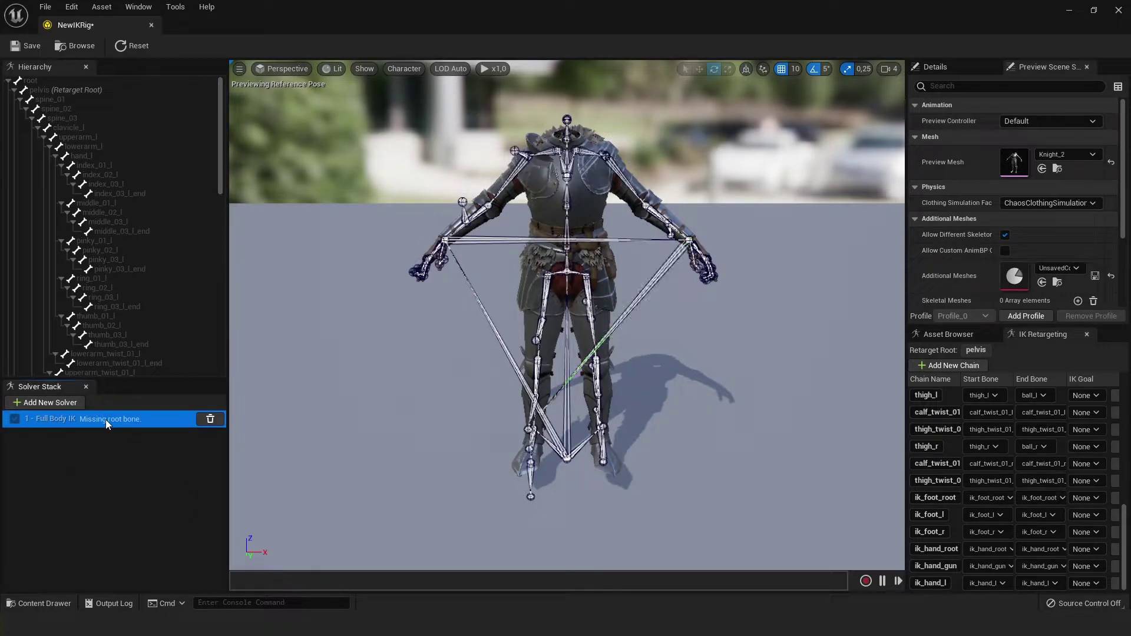
pyautogui.click(51, 88)
pyautogui.rightClick(47, 92)
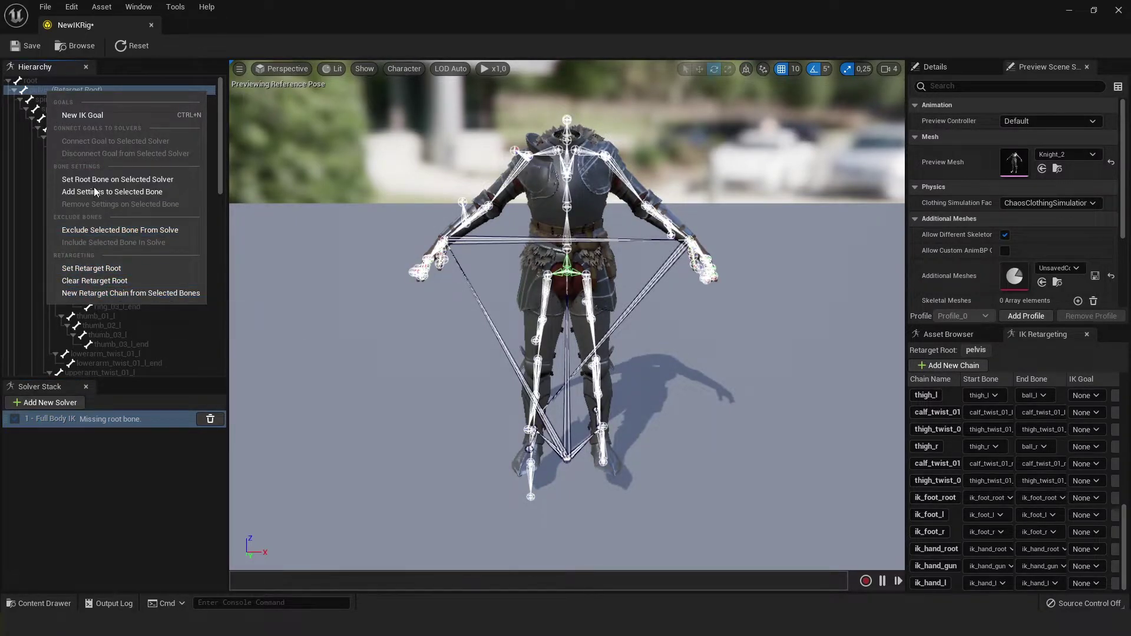
pyautogui.click(137, 178)
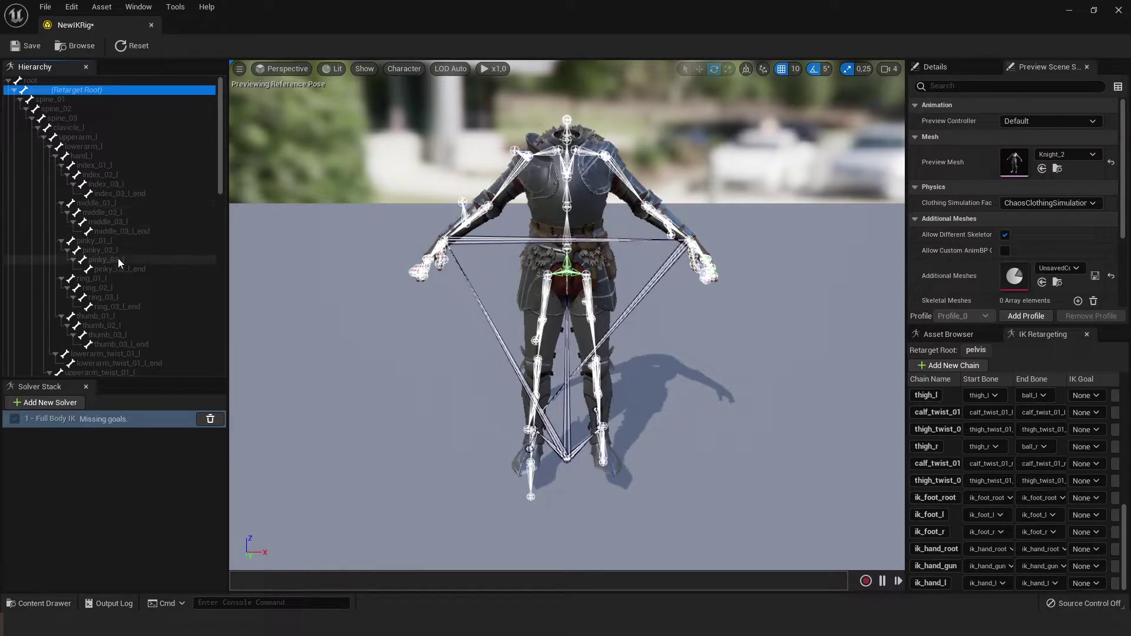
pyautogui.scroll(-2, 113, 287)
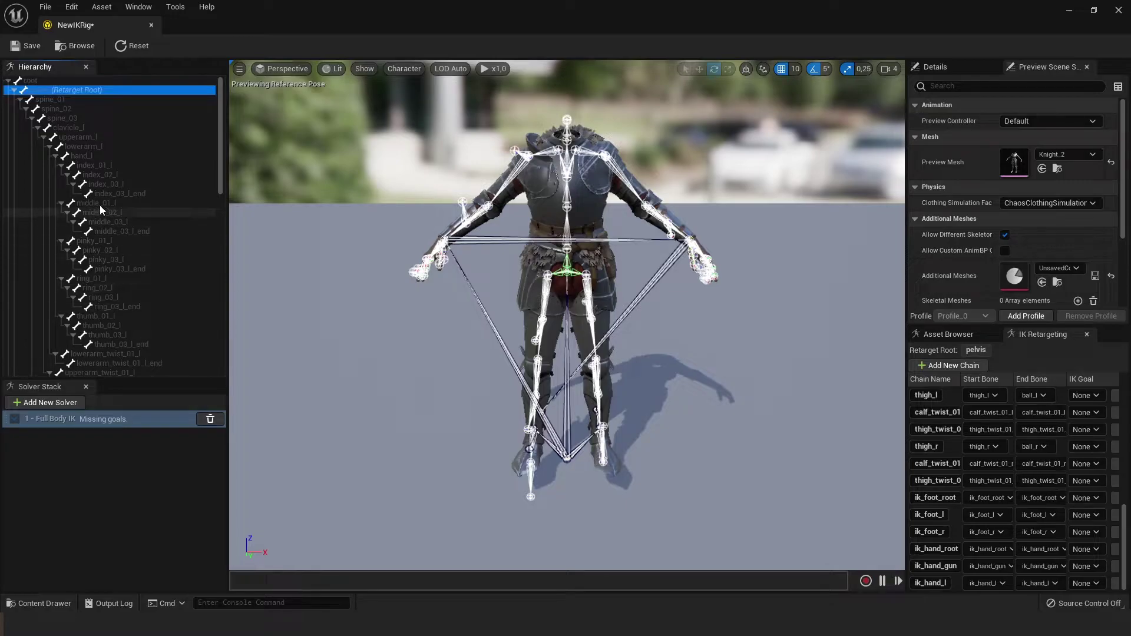
# Add IK goals on the left and right hand bones, creating hand_l_Goal
pyautogui.click(86, 157)
pyautogui.rightClick(86, 157)
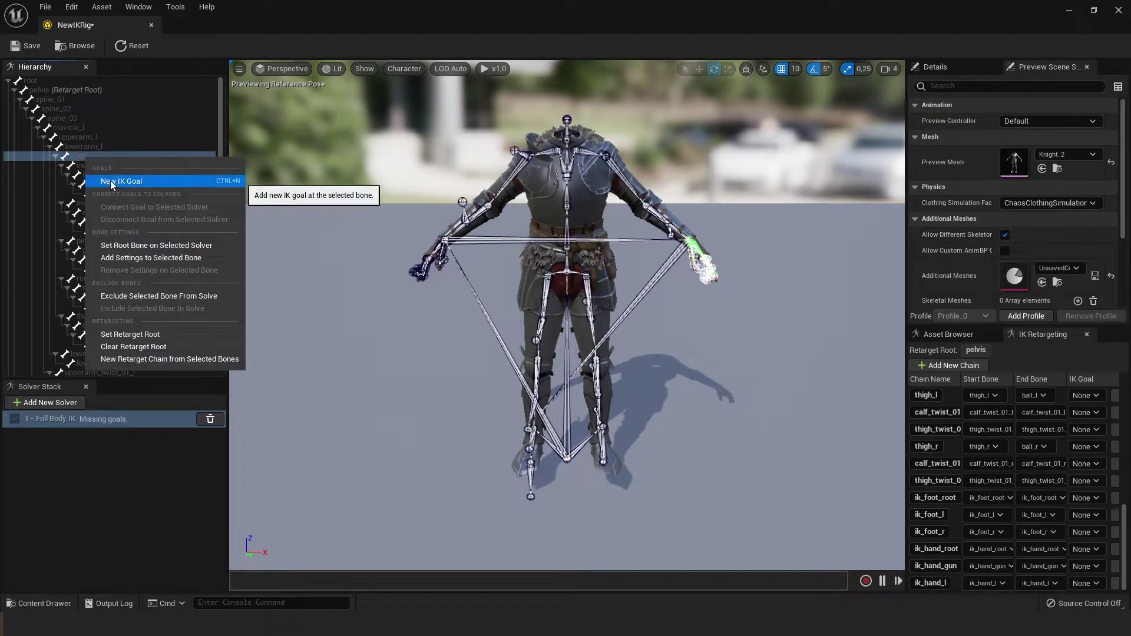
pyautogui.click(109, 431)
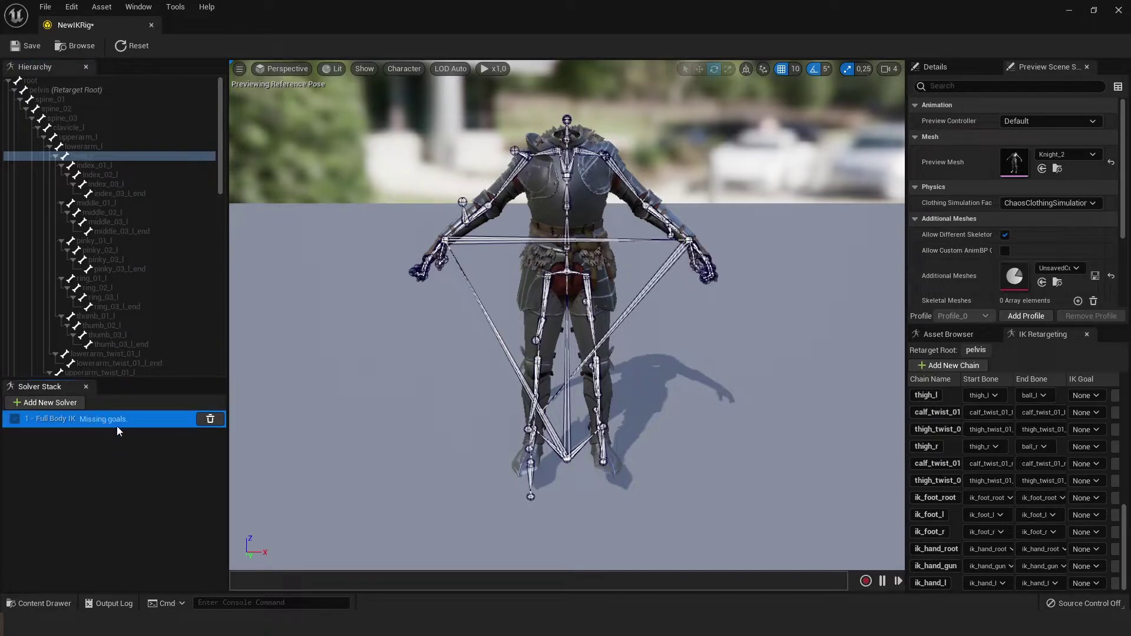
pyautogui.rightClick(97, 152)
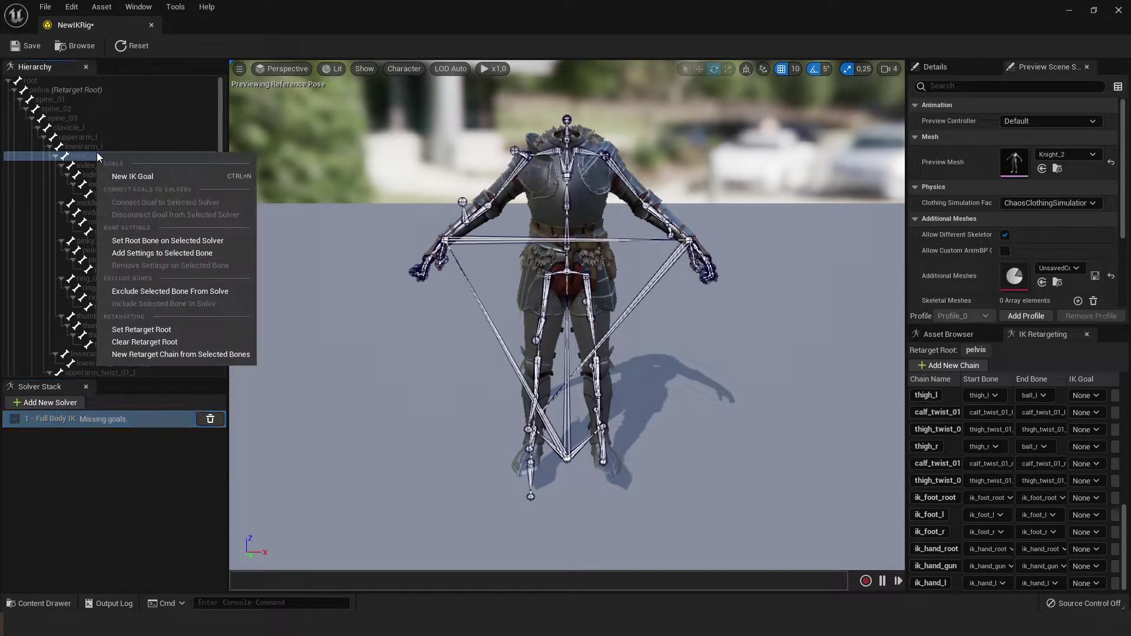
pyautogui.click(145, 179)
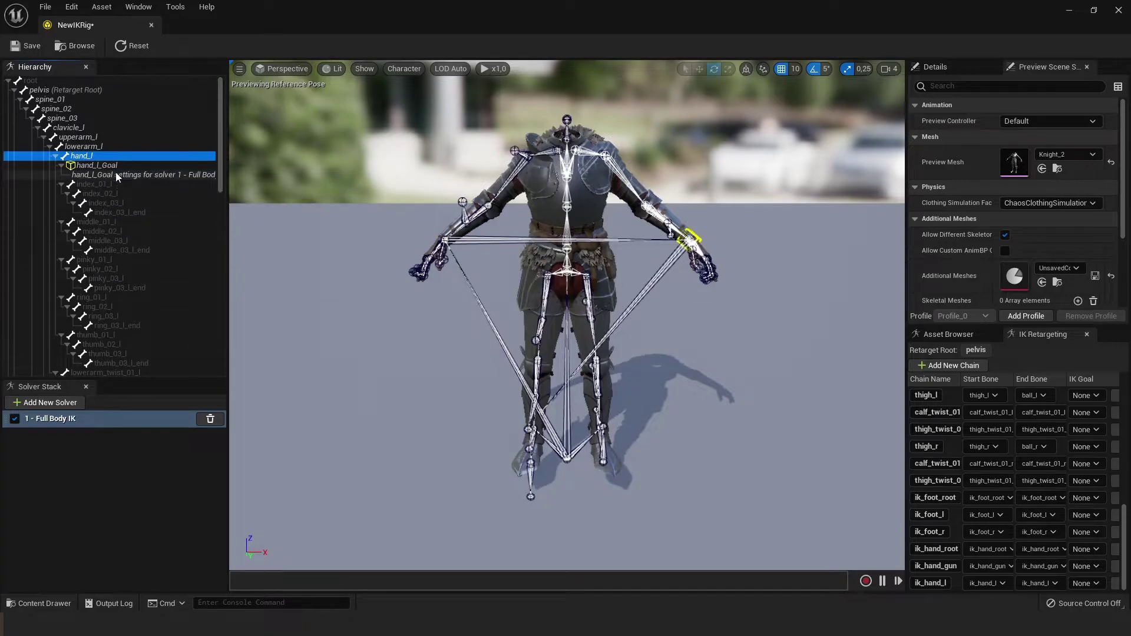
pyautogui.click(97, 166)
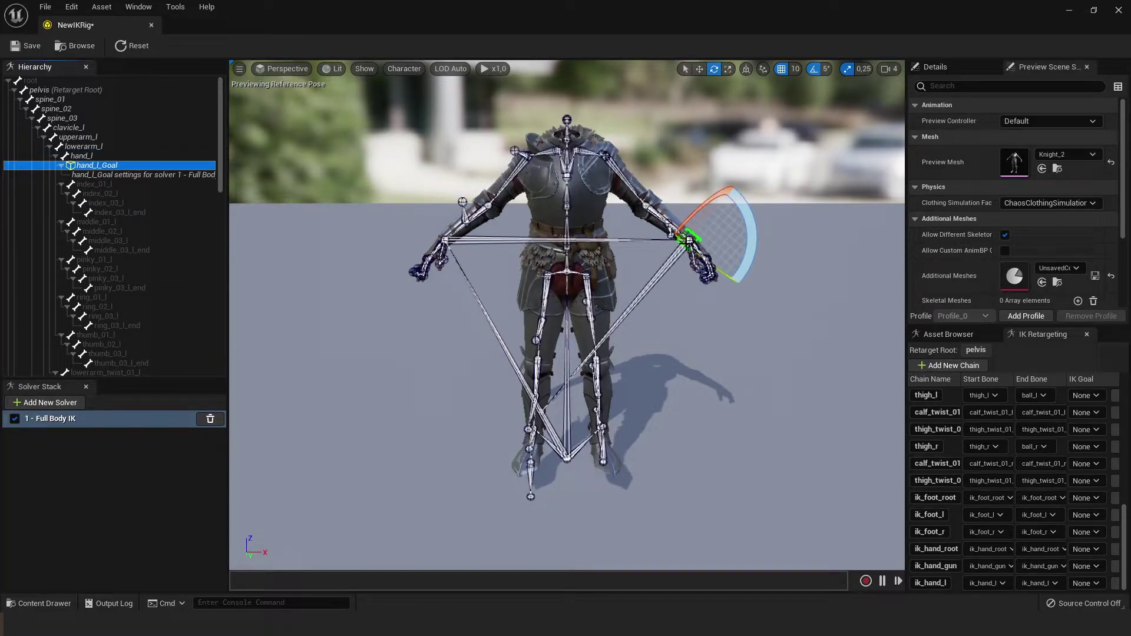
pyautogui.scroll(-2, 112, 255)
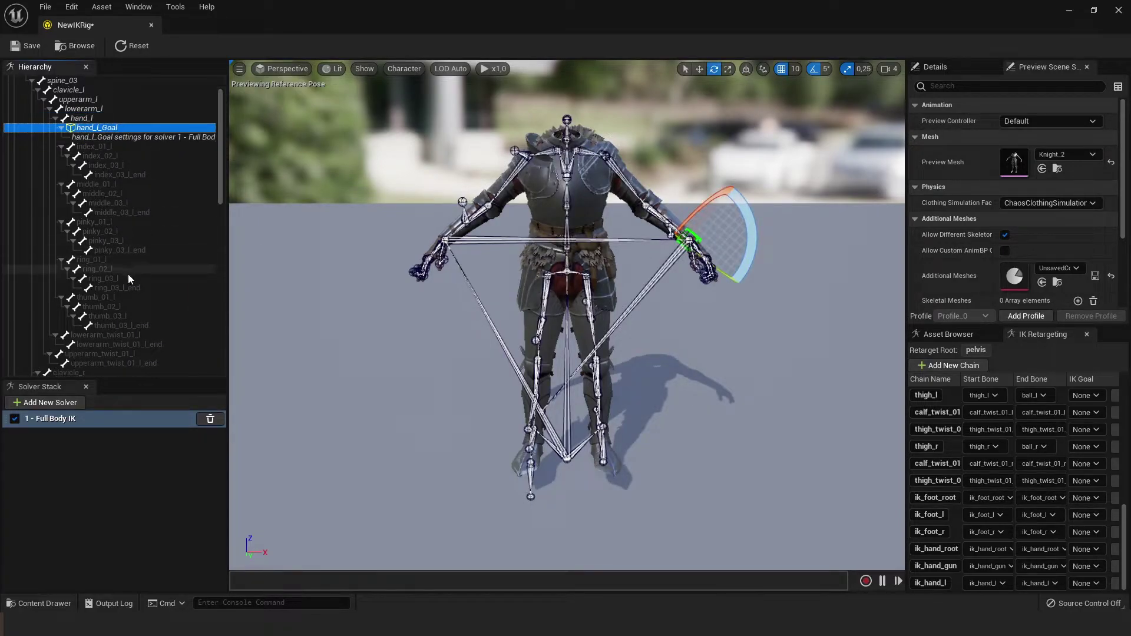
pyautogui.scroll(-1, 136, 297)
pyautogui.scroll(-2, 138, 300)
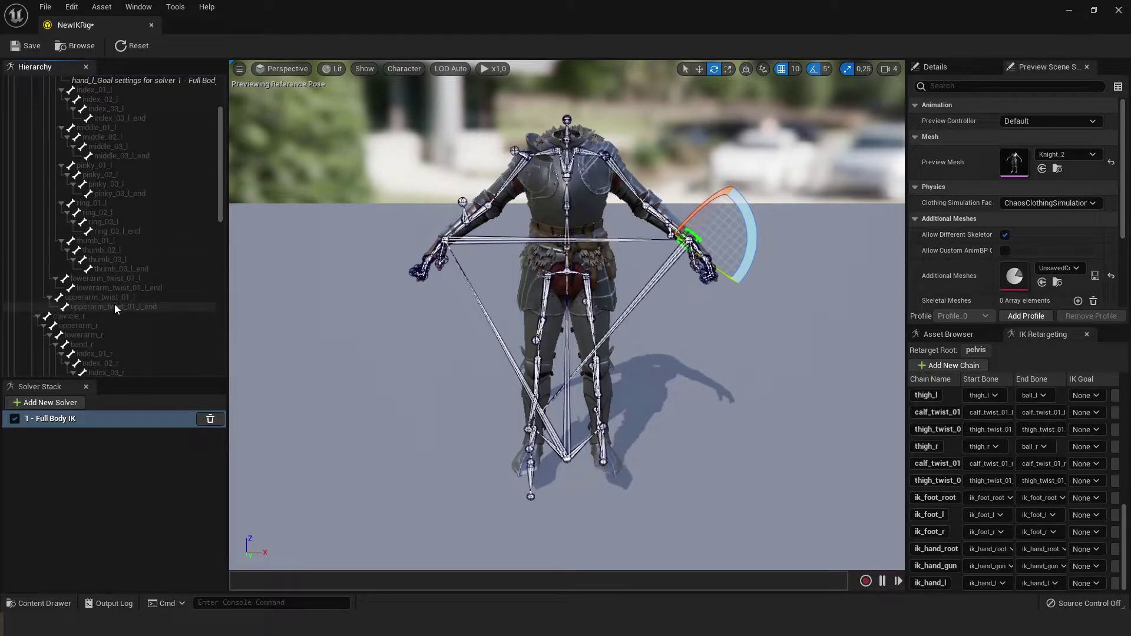
pyautogui.scroll(-2, 126, 312)
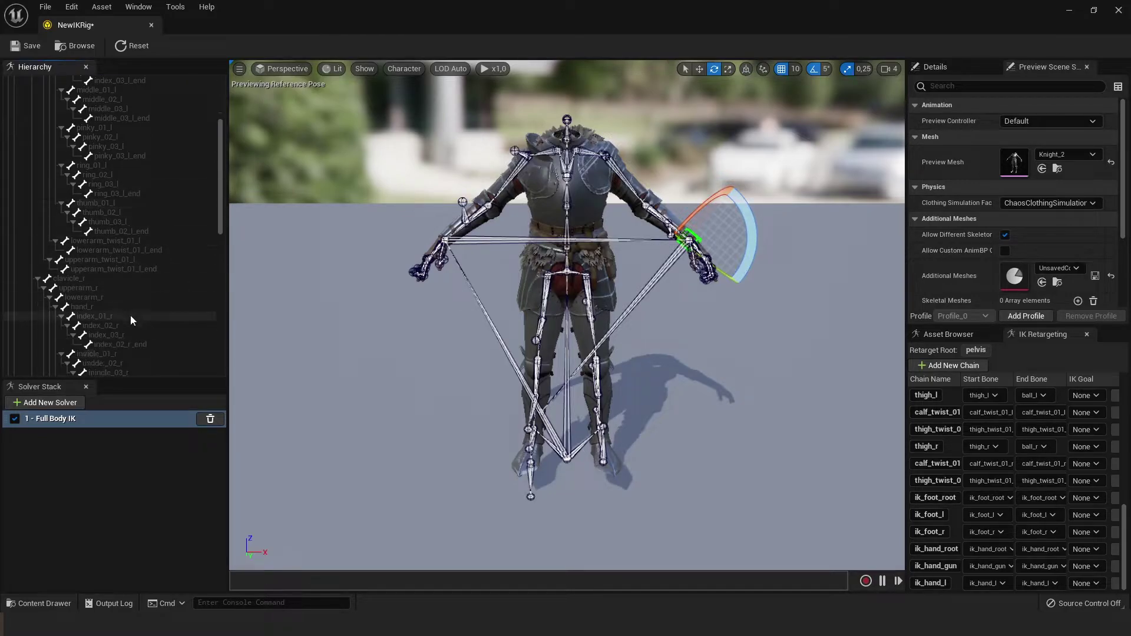
pyautogui.scroll(-1, 130, 316)
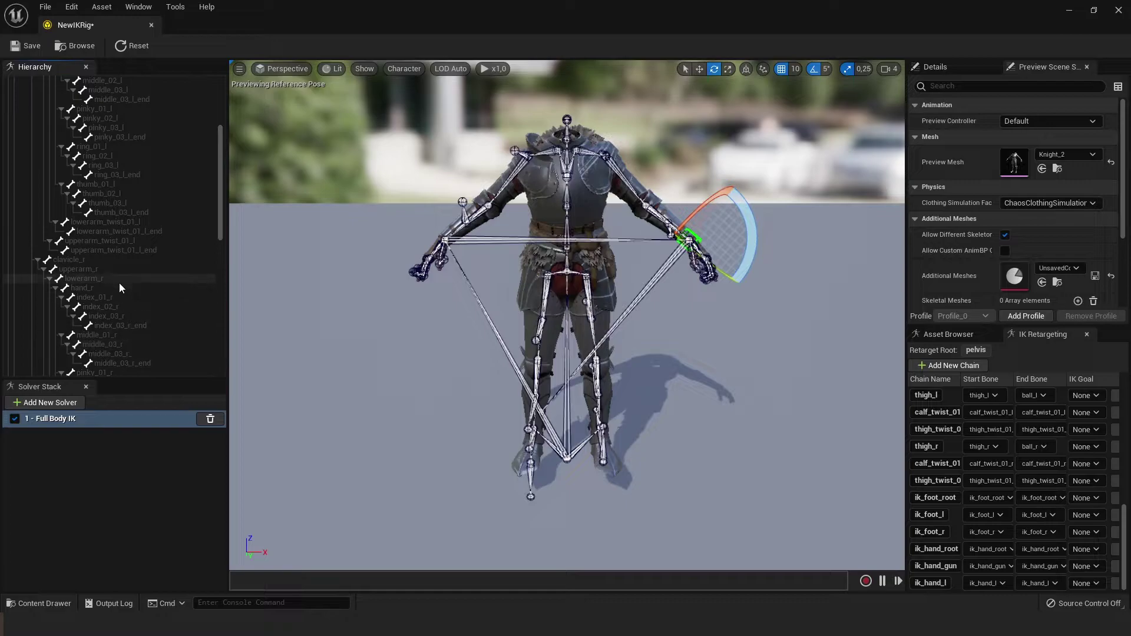
pyautogui.click(104, 284)
pyautogui.rightClick(103, 285)
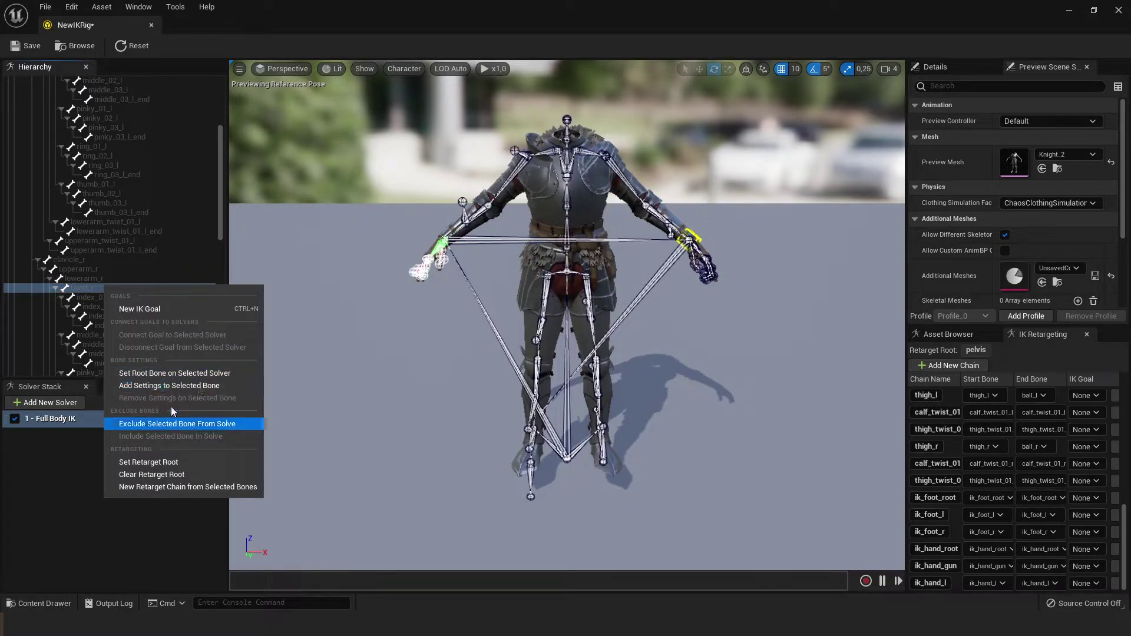
pyautogui.click(162, 310)
pyautogui.scroll(-5, 144, 285)
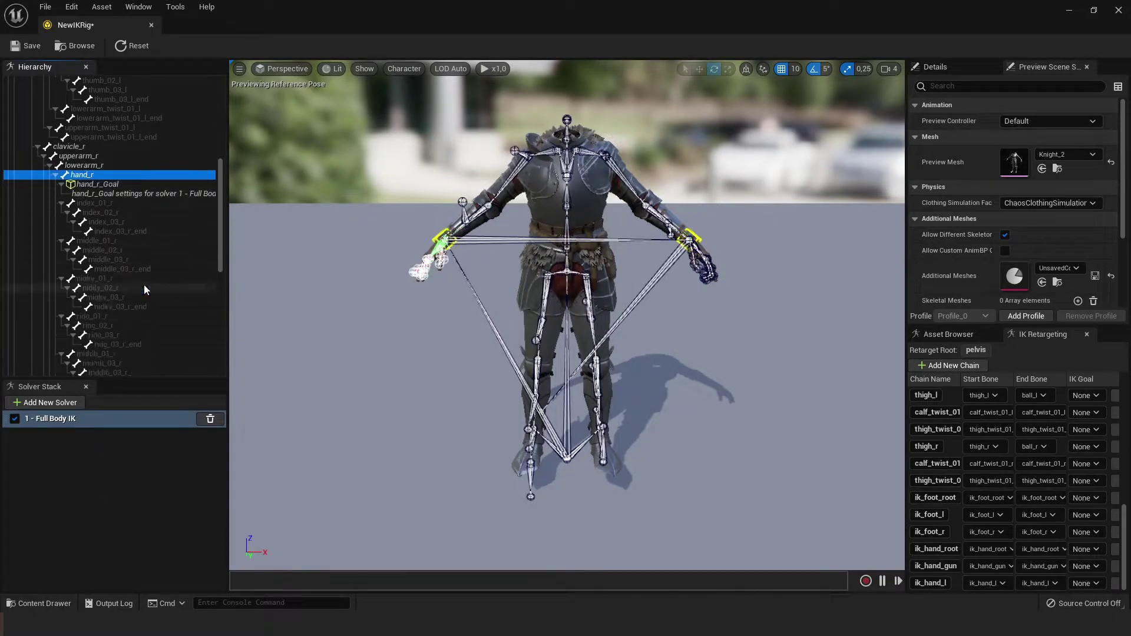
pyautogui.scroll(-3, 144, 285)
pyautogui.scroll(-2, 145, 284)
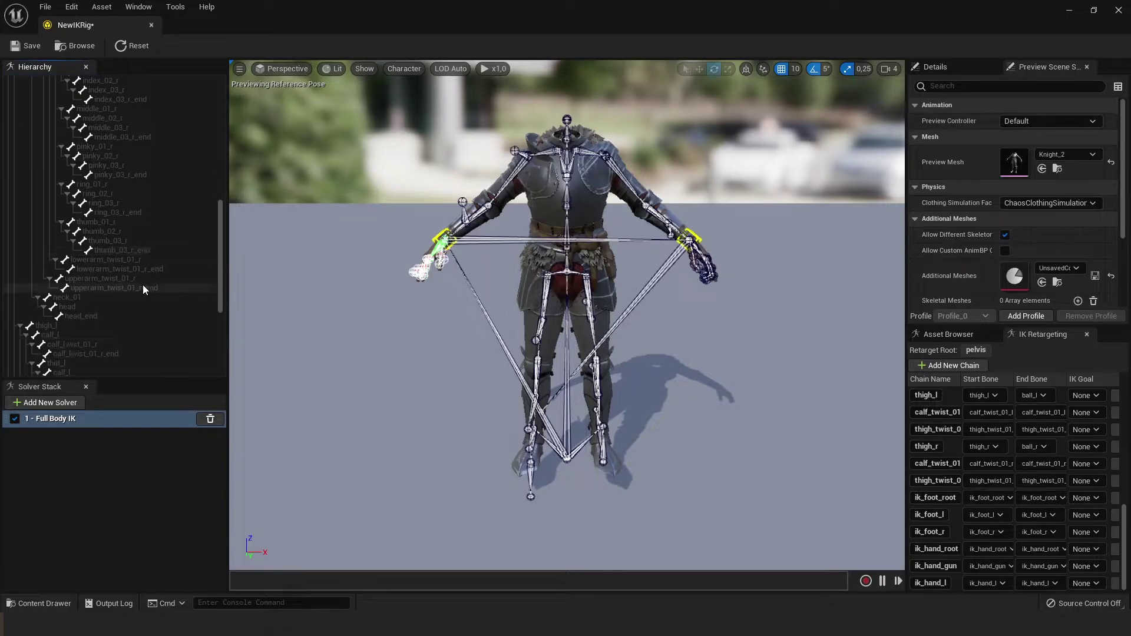
pyautogui.scroll(-3, 102, 315)
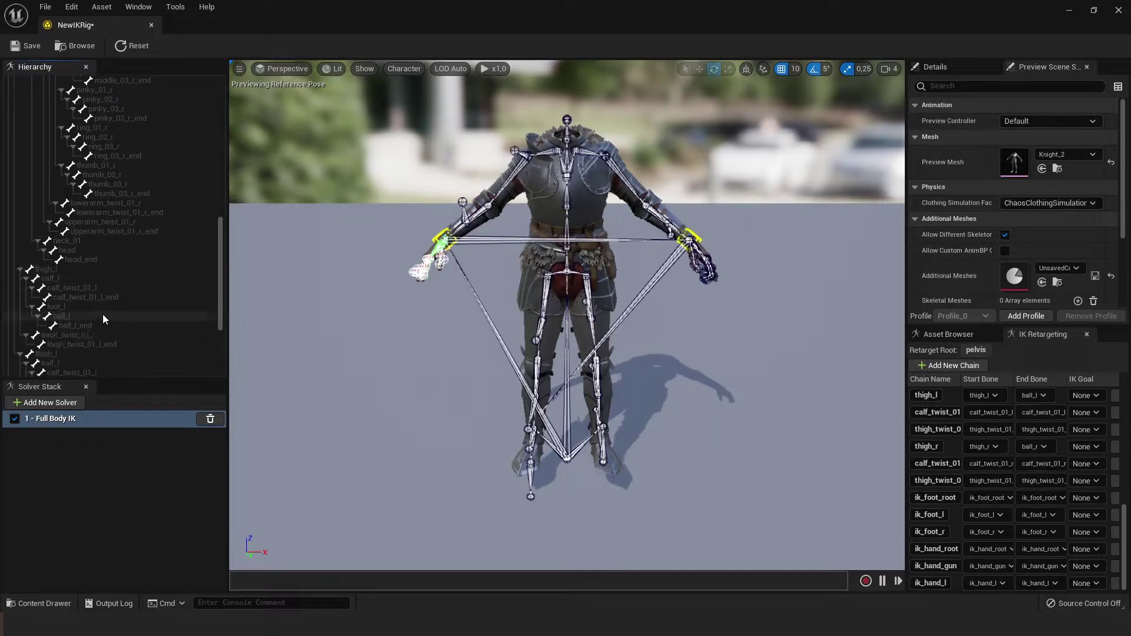
# Add IK goals on the ball_l and ball_r foot bones
pyautogui.rightClick(92, 316)
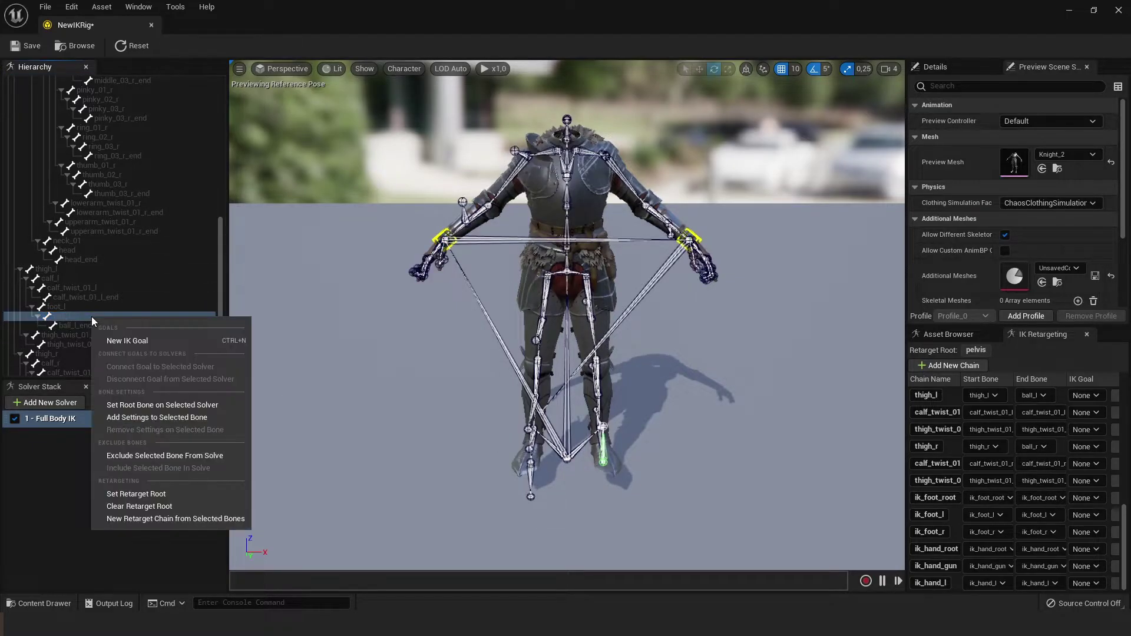
pyautogui.click(142, 341)
pyautogui.scroll(-2, 130, 315)
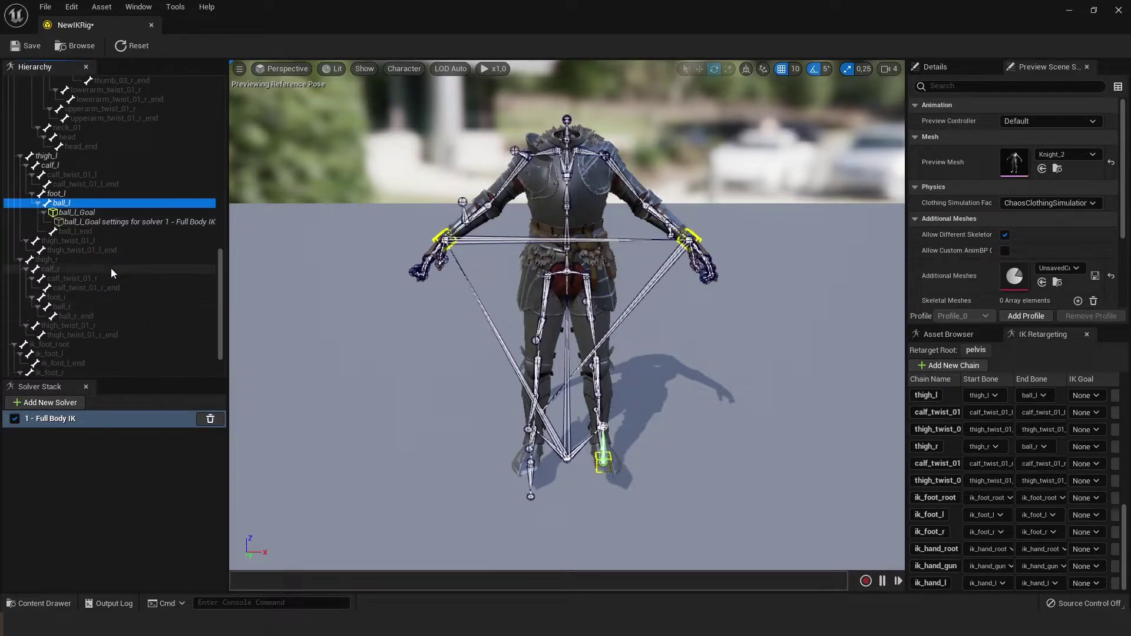
pyautogui.rightClick(83, 304)
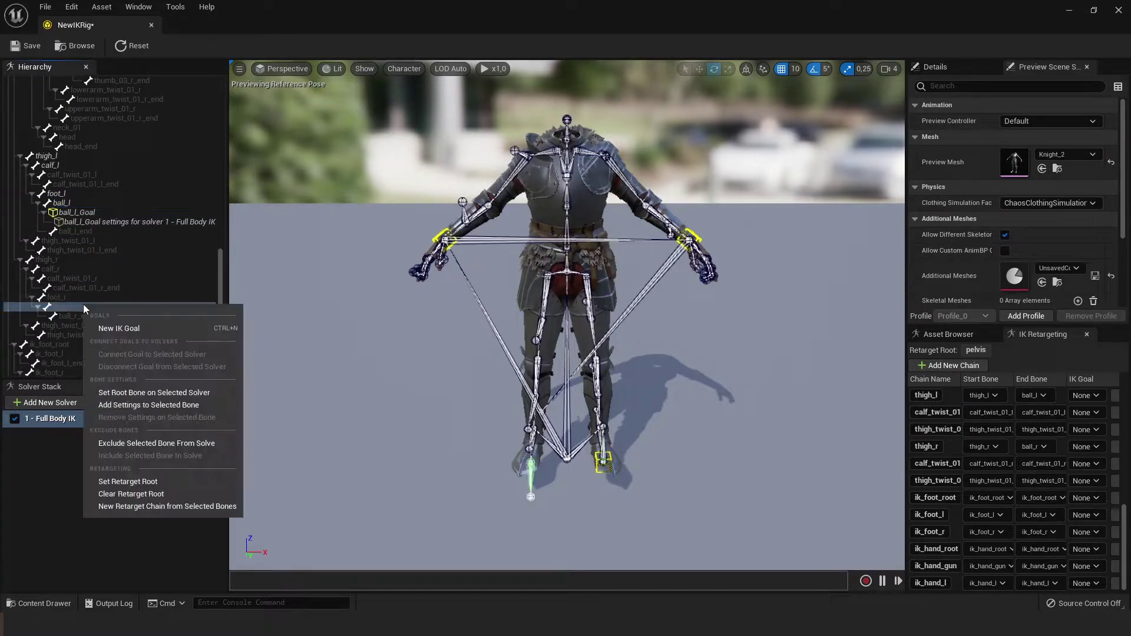
pyautogui.click(133, 334)
pyautogui.scroll(6, 134, 333)
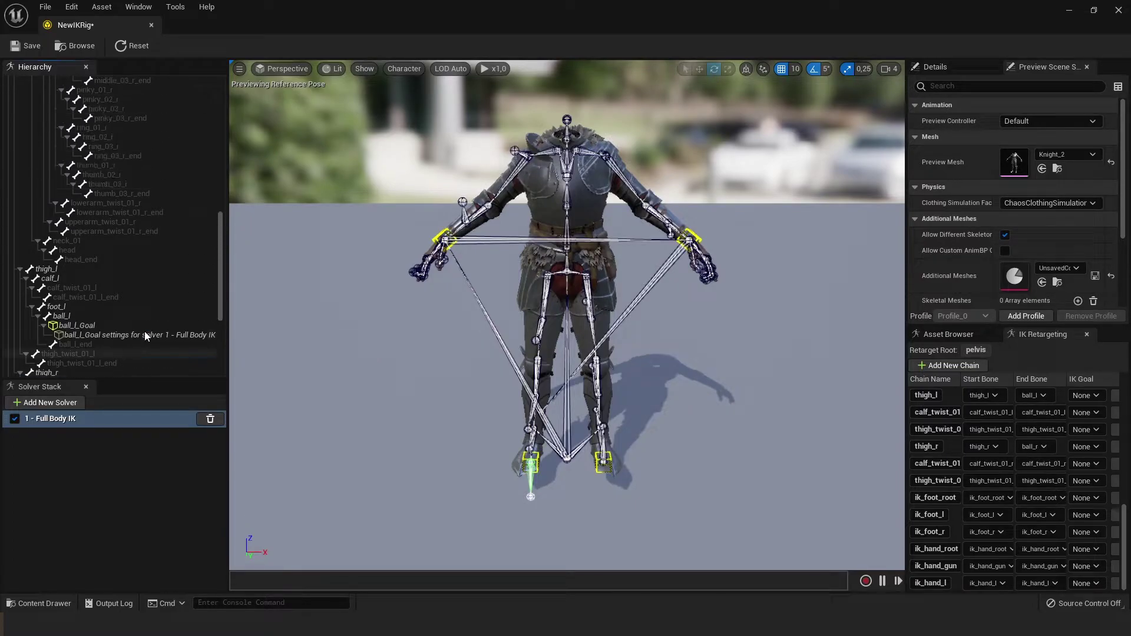
pyautogui.scroll(7, 144, 331)
pyautogui.scroll(7, 144, 332)
pyautogui.scroll(6, 110, 276)
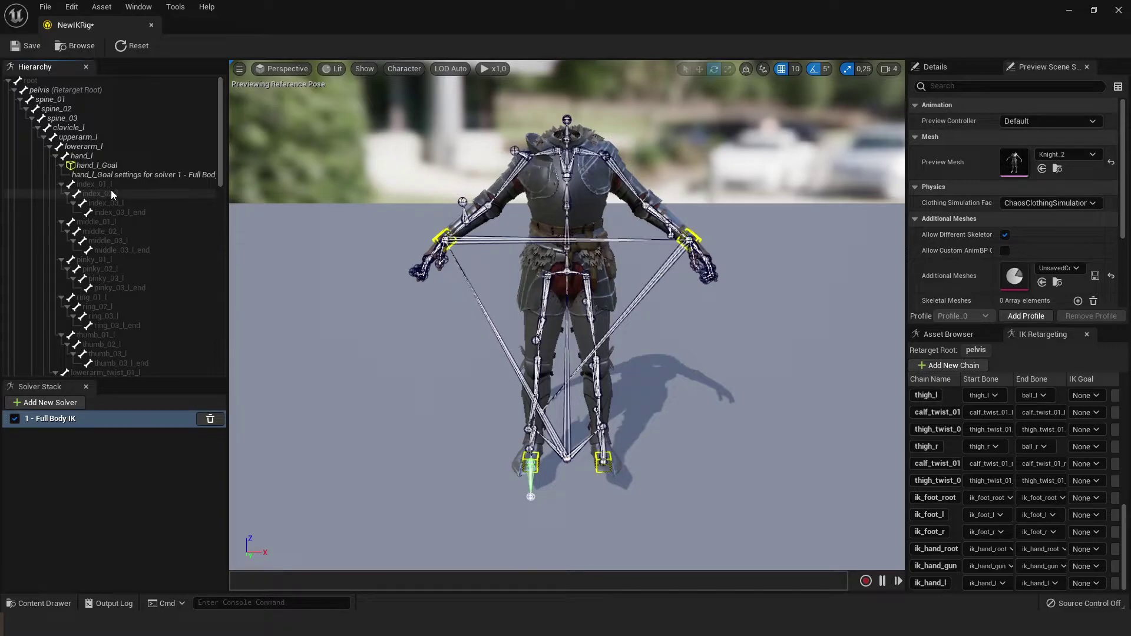
# Add Full Body IK bone settings to spine_01, spine_02 and spine_03
pyautogui.click(80, 104)
pyautogui.rightClick(80, 103)
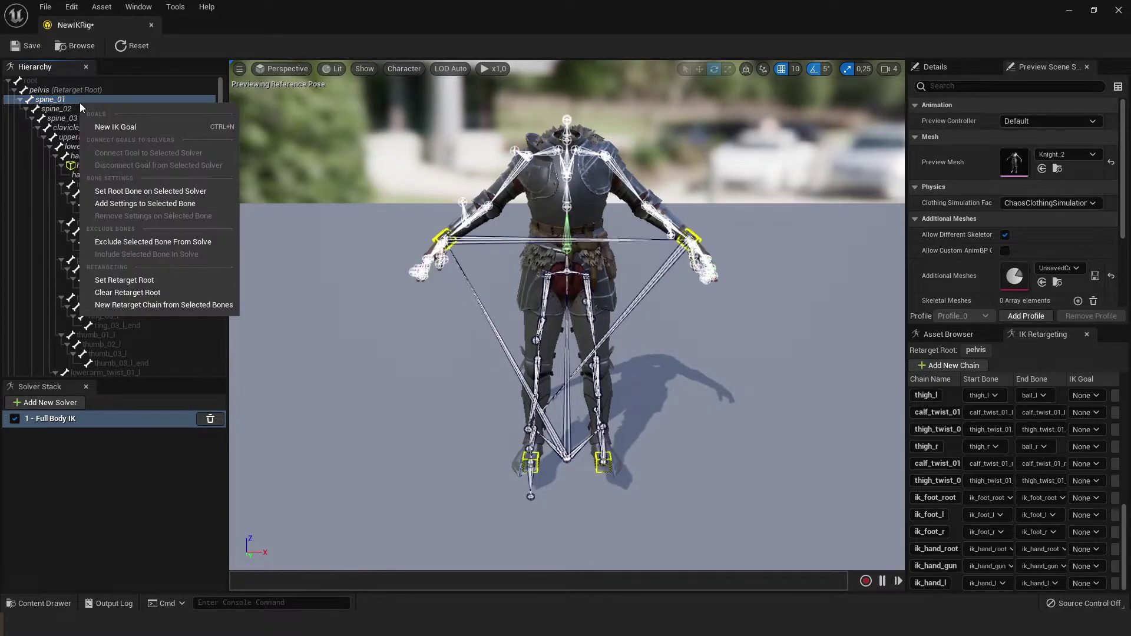
pyautogui.click(135, 204)
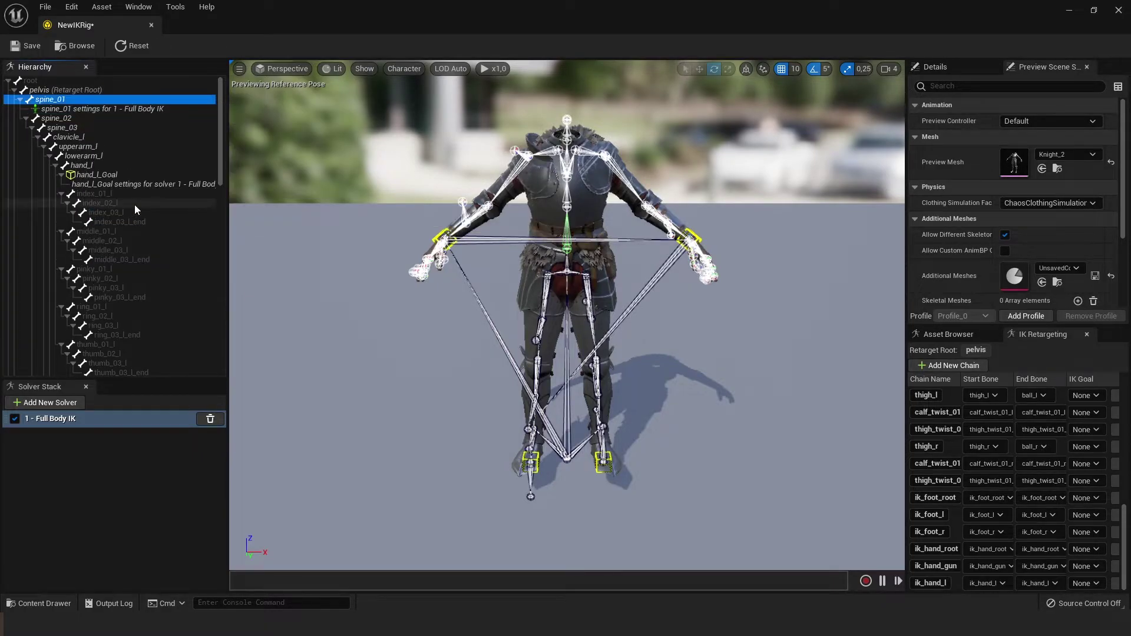
pyautogui.click(66, 121)
pyautogui.rightClick(66, 120)
pyautogui.click(109, 220)
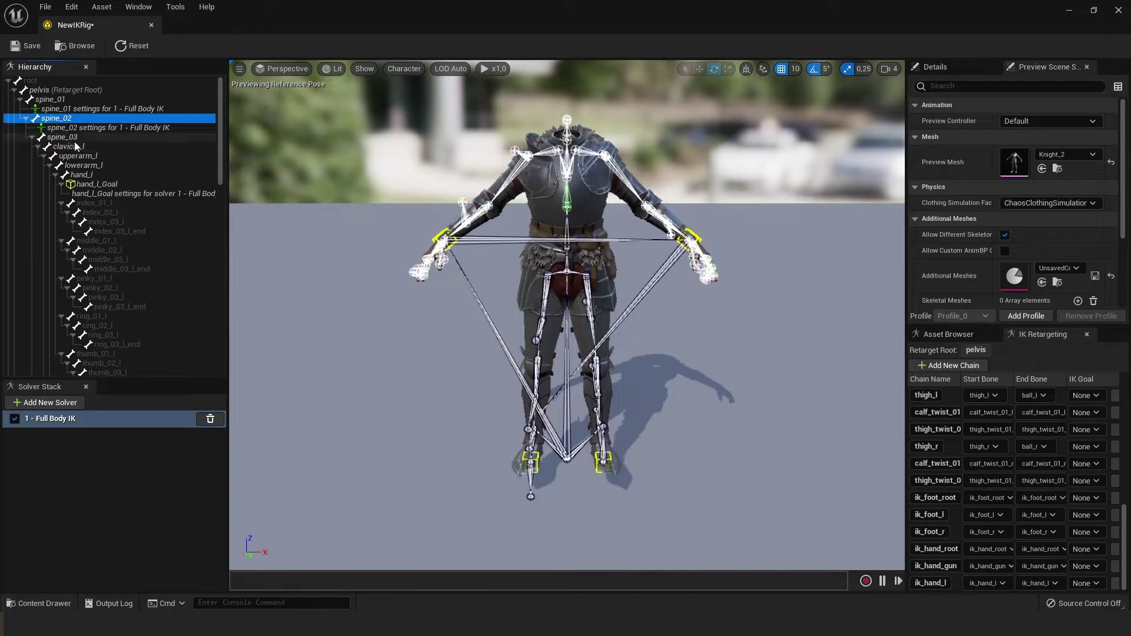
pyautogui.click(73, 140)
pyautogui.rightClick(73, 140)
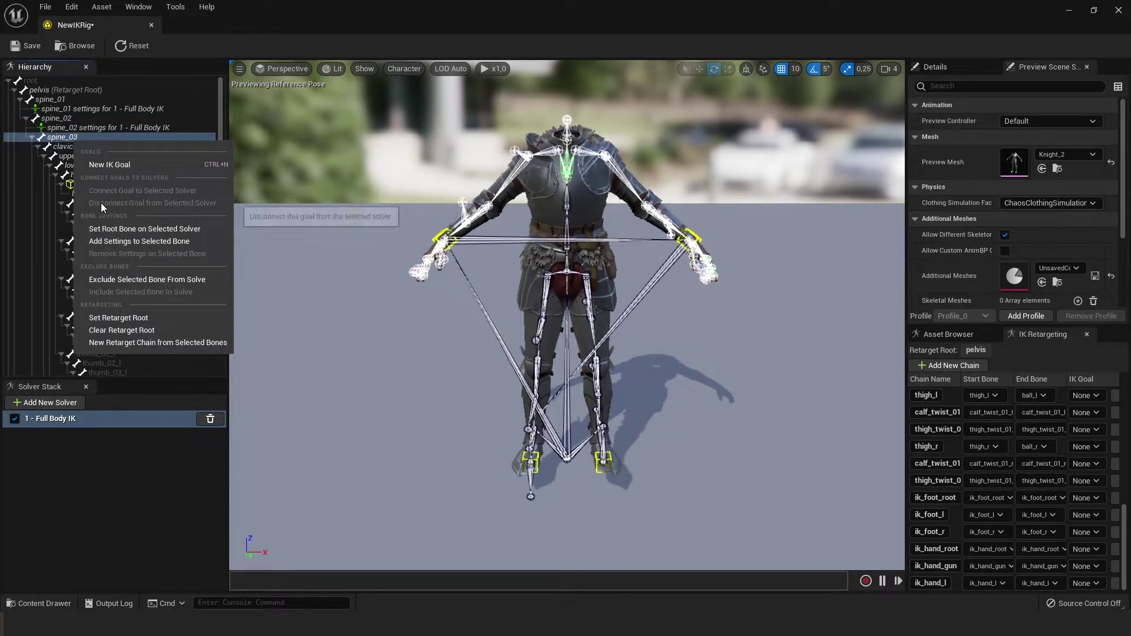
pyautogui.click(118, 243)
# Add bone settings to clavicle_l, lowerarm_l, clavicle_r and lowerarm_r
pyautogui.click(85, 158)
pyautogui.rightClick(83, 158)
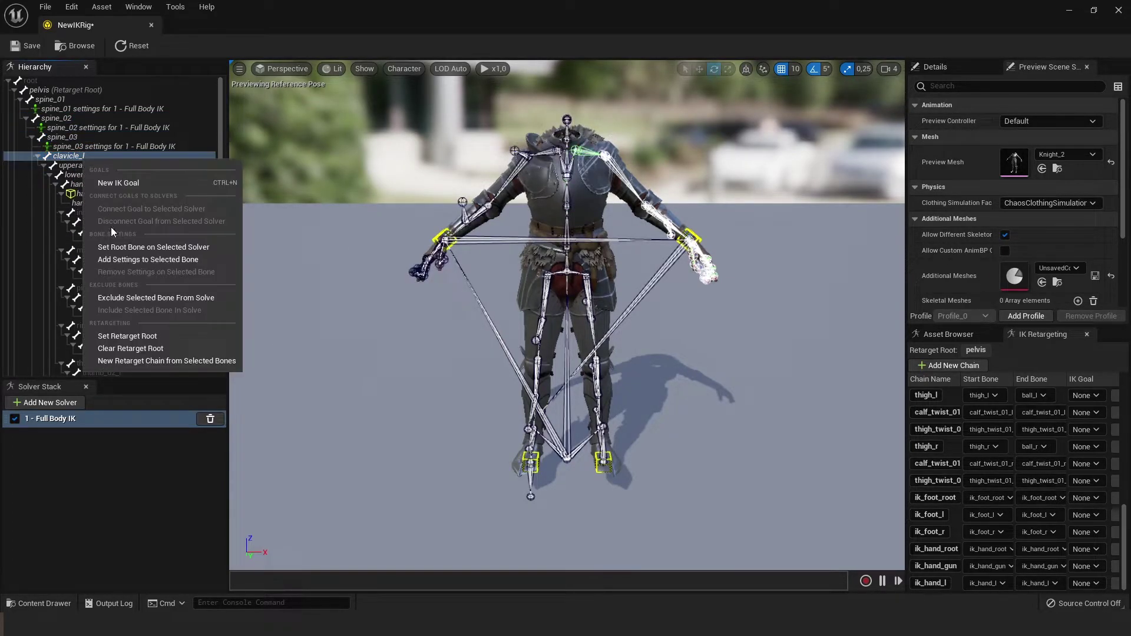
pyautogui.click(124, 260)
pyautogui.click(97, 184)
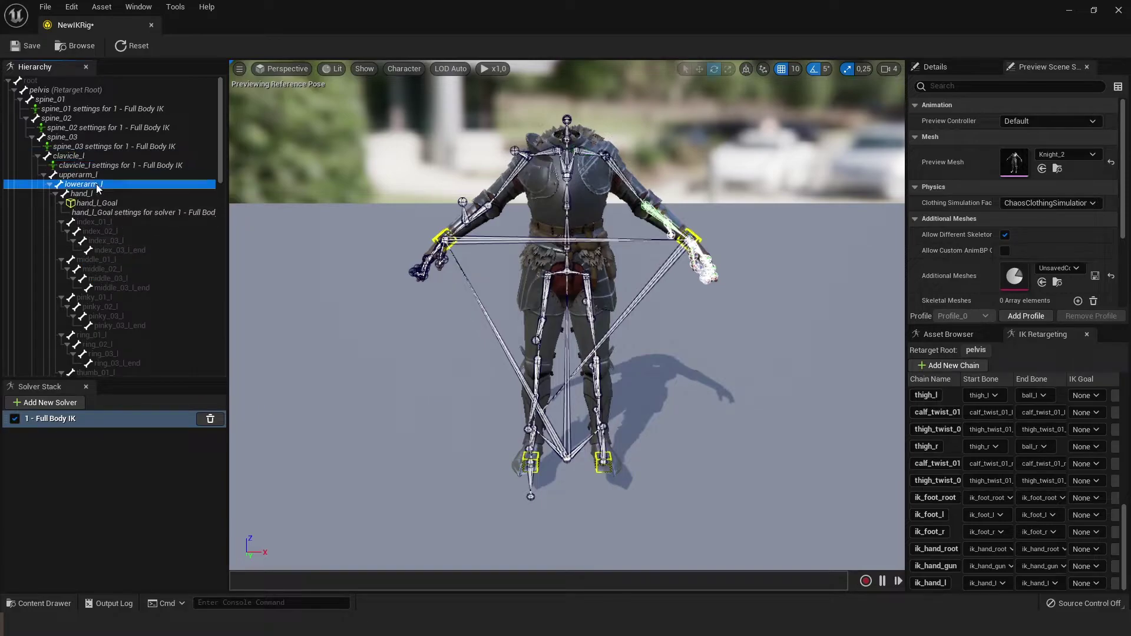
pyautogui.rightClick(97, 185)
pyautogui.click(129, 280)
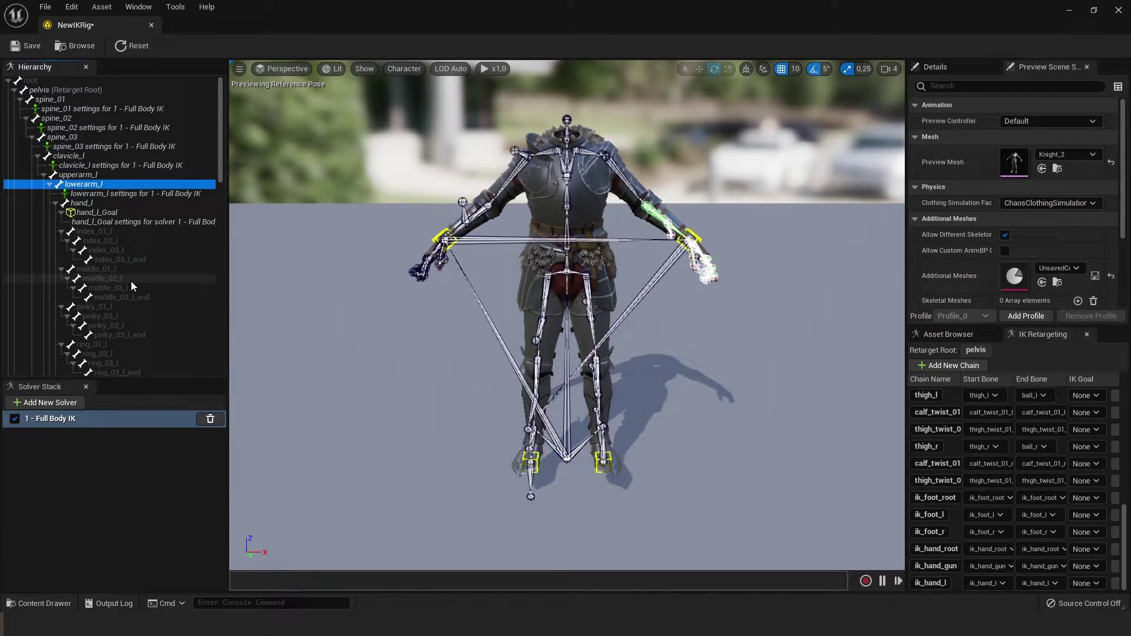
pyautogui.scroll(-5, 132, 281)
pyautogui.scroll(-3, 132, 281)
pyautogui.scroll(-3, 133, 282)
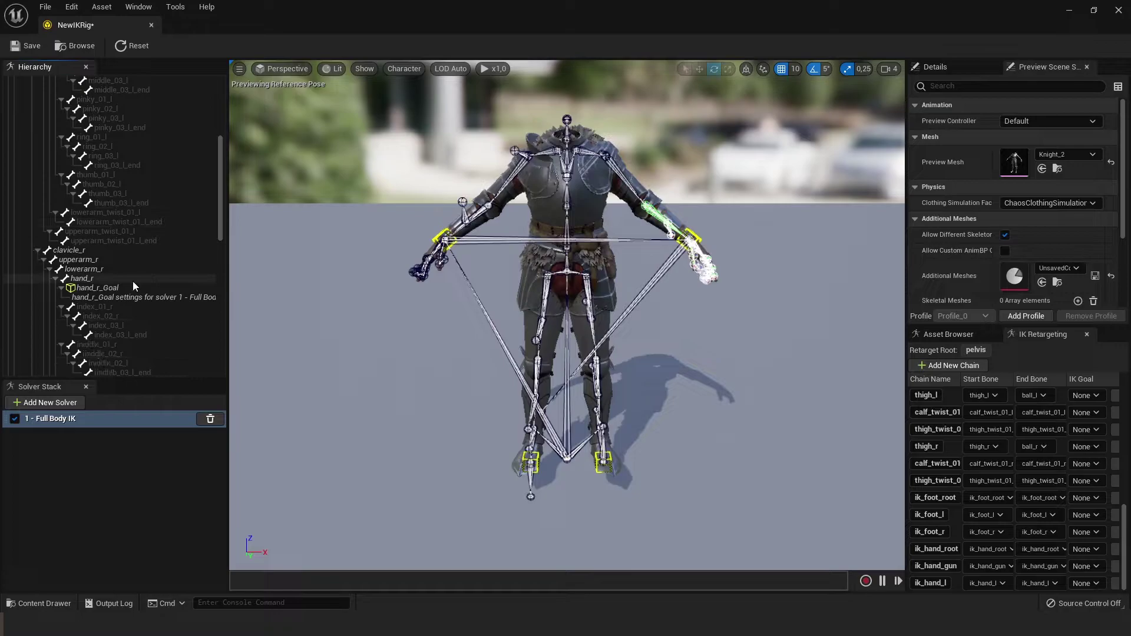
pyautogui.click(102, 253)
pyautogui.rightClick(103, 254)
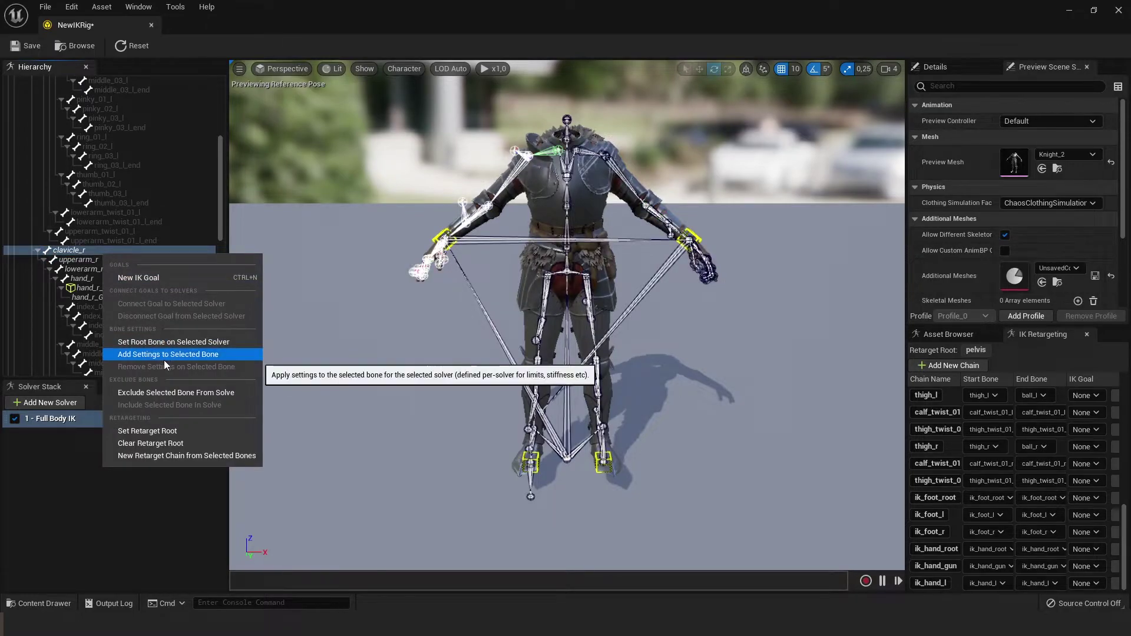
pyautogui.click(165, 356)
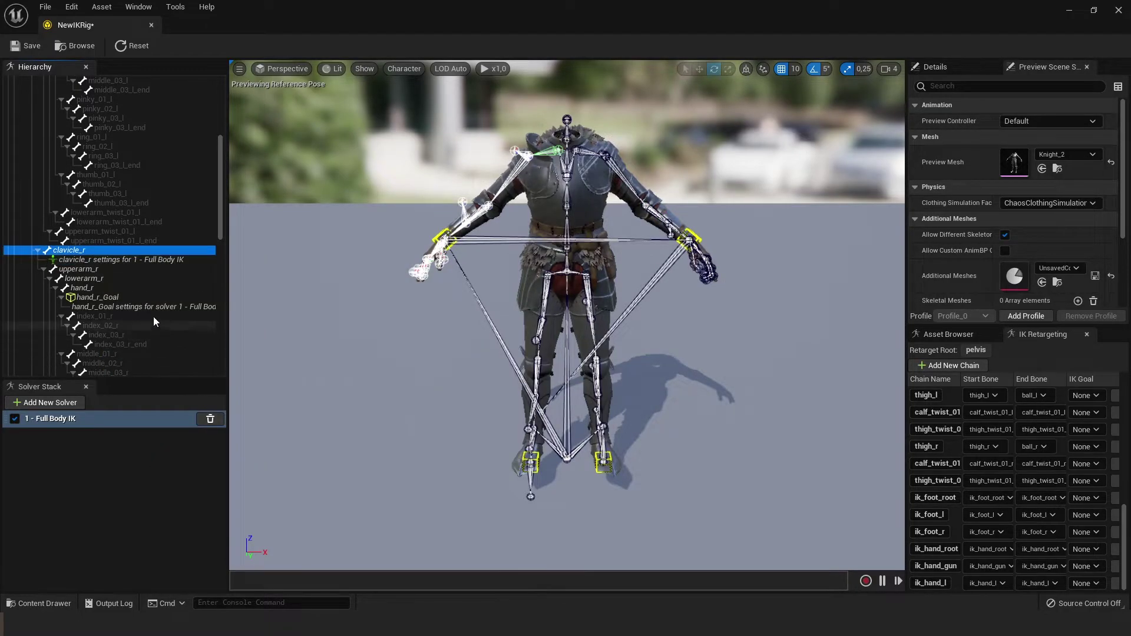
pyautogui.rightClick(108, 280)
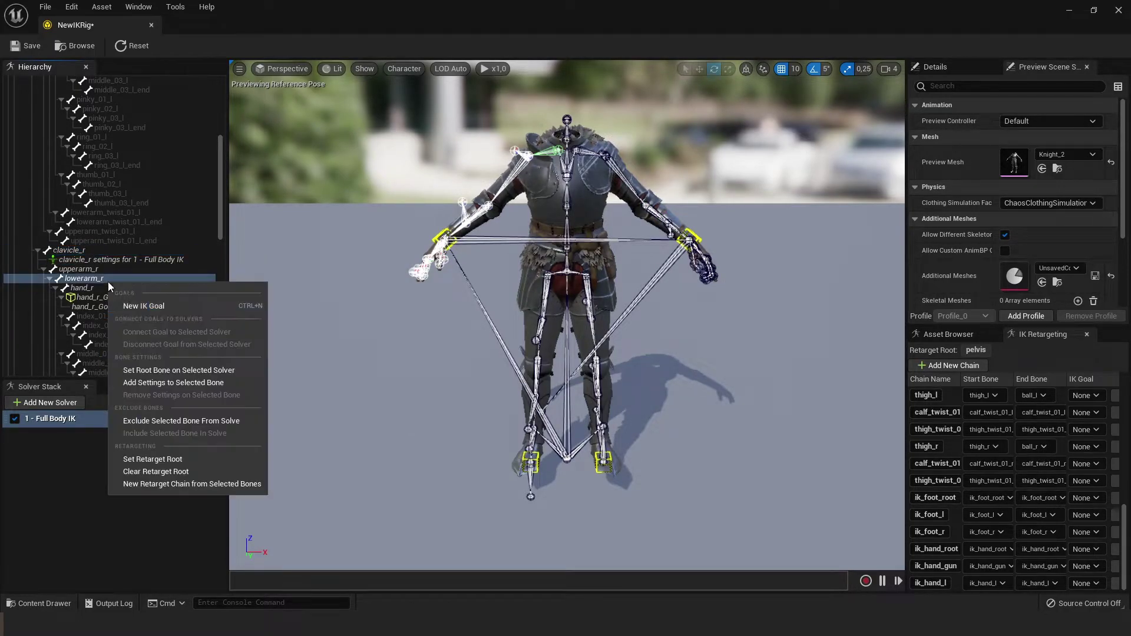
pyautogui.click(167, 383)
pyautogui.scroll(-3, 133, 316)
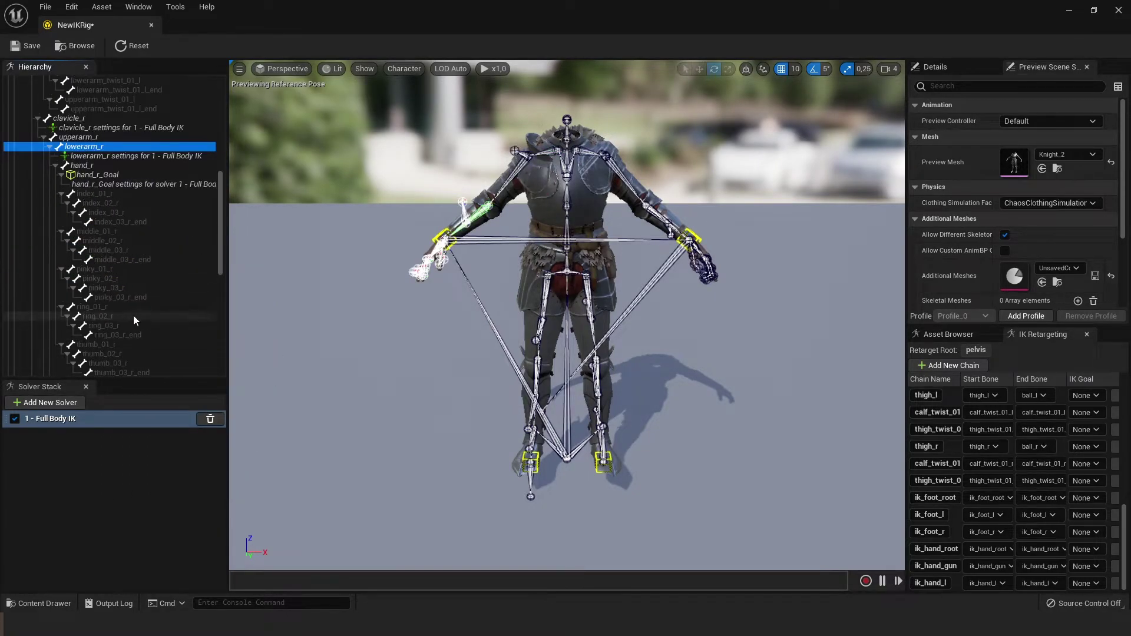
pyautogui.scroll(-3, 133, 315)
pyautogui.scroll(-3, 134, 315)
pyautogui.scroll(-3, 131, 306)
pyautogui.scroll(-3, 131, 306)
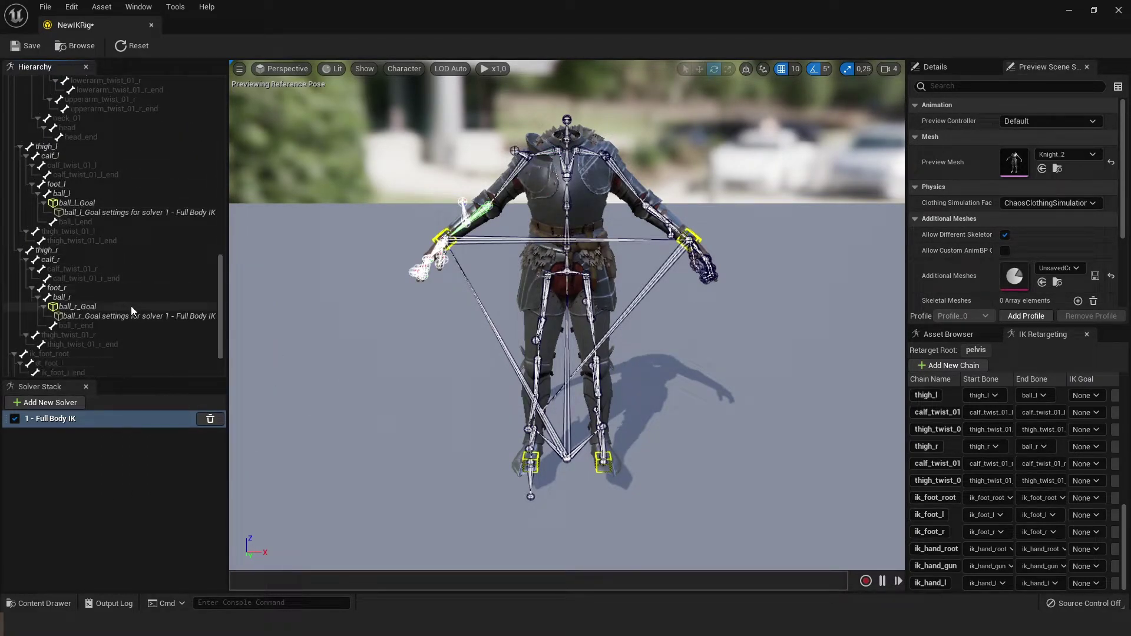
# Add bone settings to thigh_r, calf_r, thigh_l and calf_l
pyautogui.click(79, 252)
pyautogui.rightClick(79, 252)
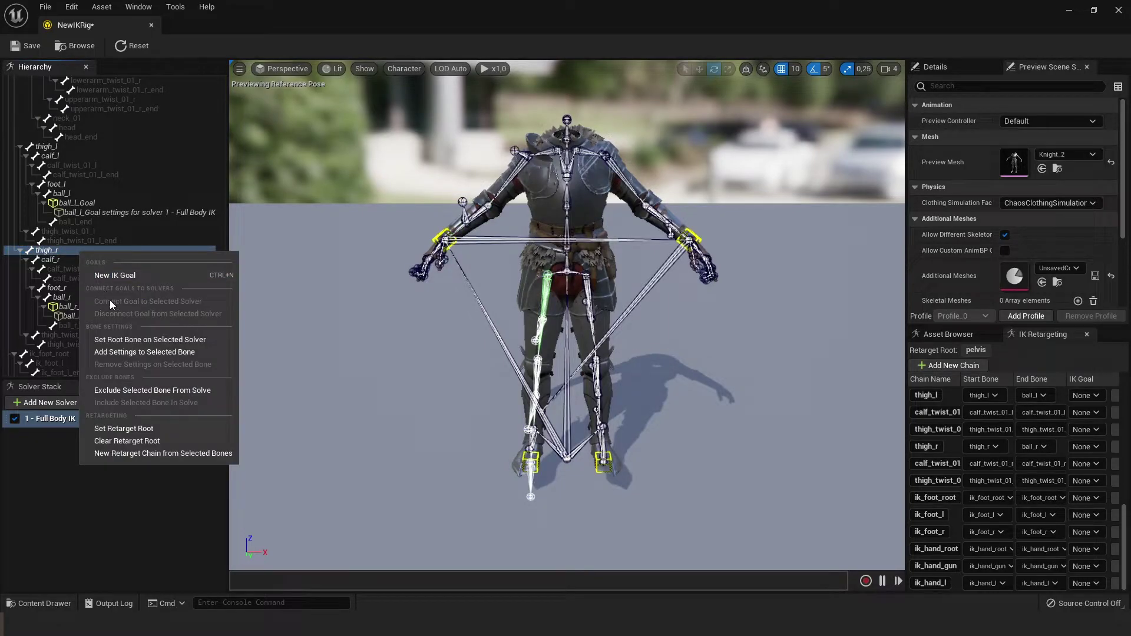
pyautogui.click(133, 351)
pyautogui.click(54, 270)
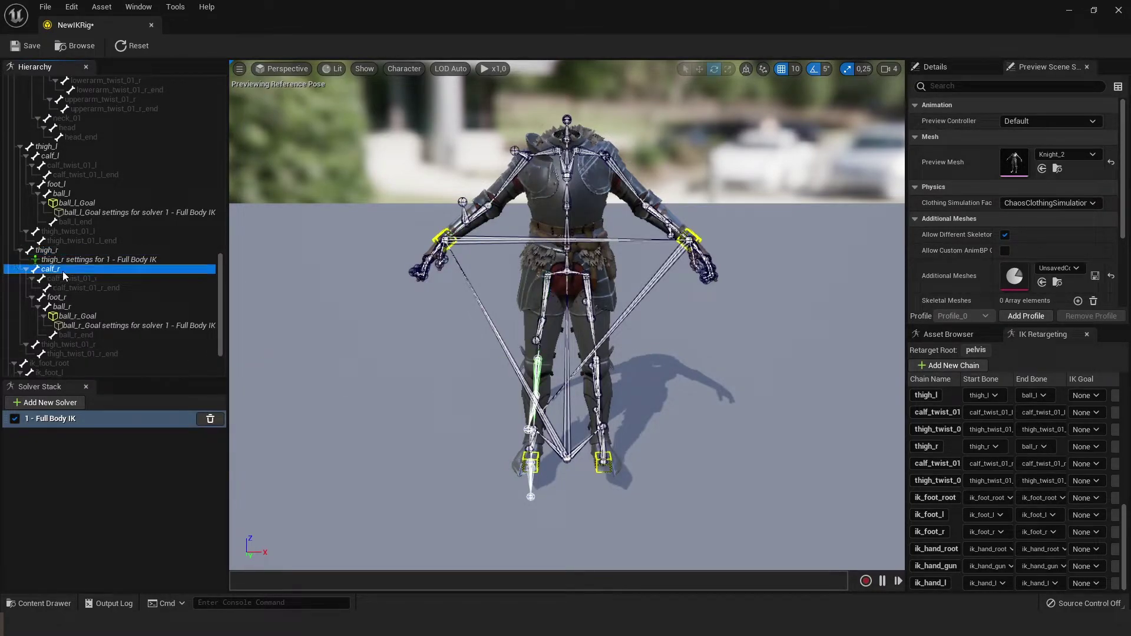
pyautogui.rightClick(61, 270)
pyautogui.click(114, 373)
pyautogui.scroll(-2, 112, 312)
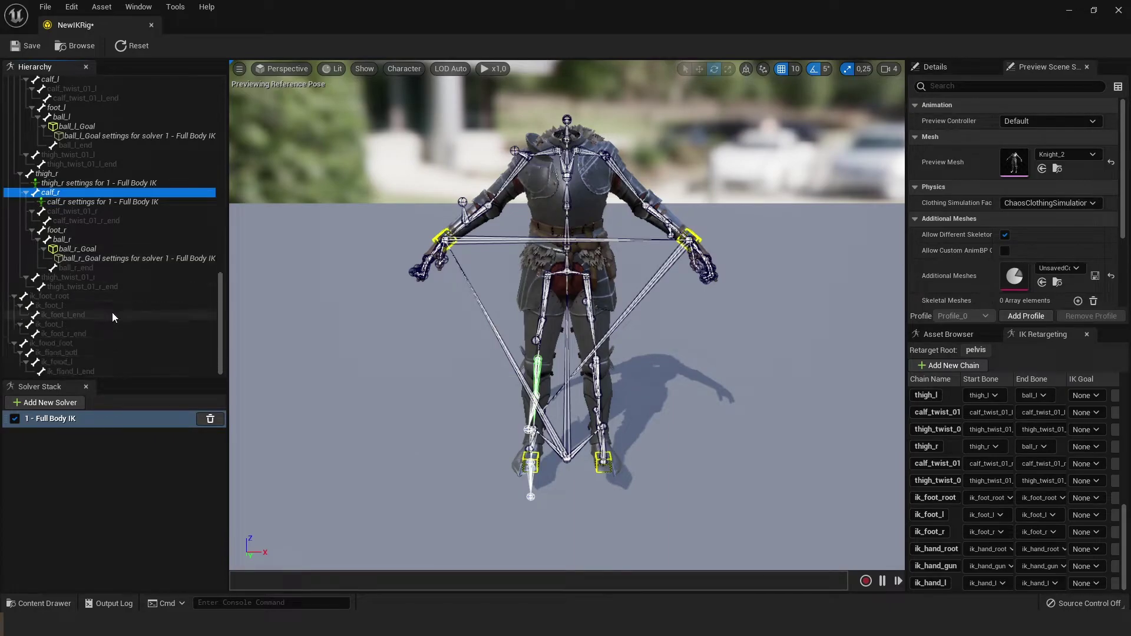
pyautogui.scroll(4, 161, 297)
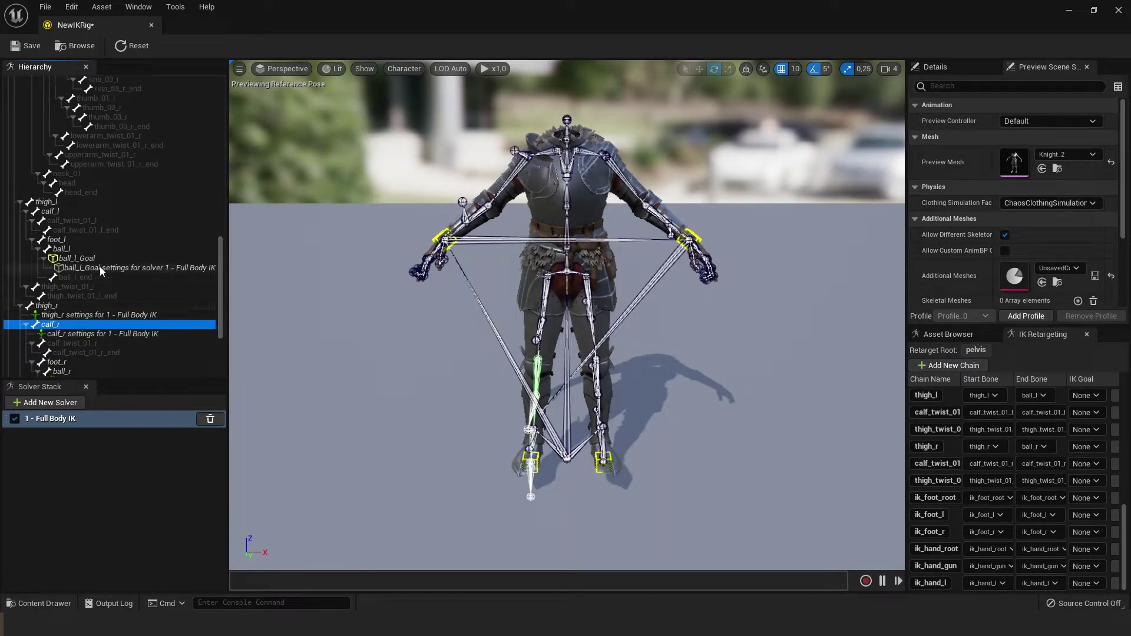
pyautogui.click(73, 202)
pyautogui.rightClick(73, 203)
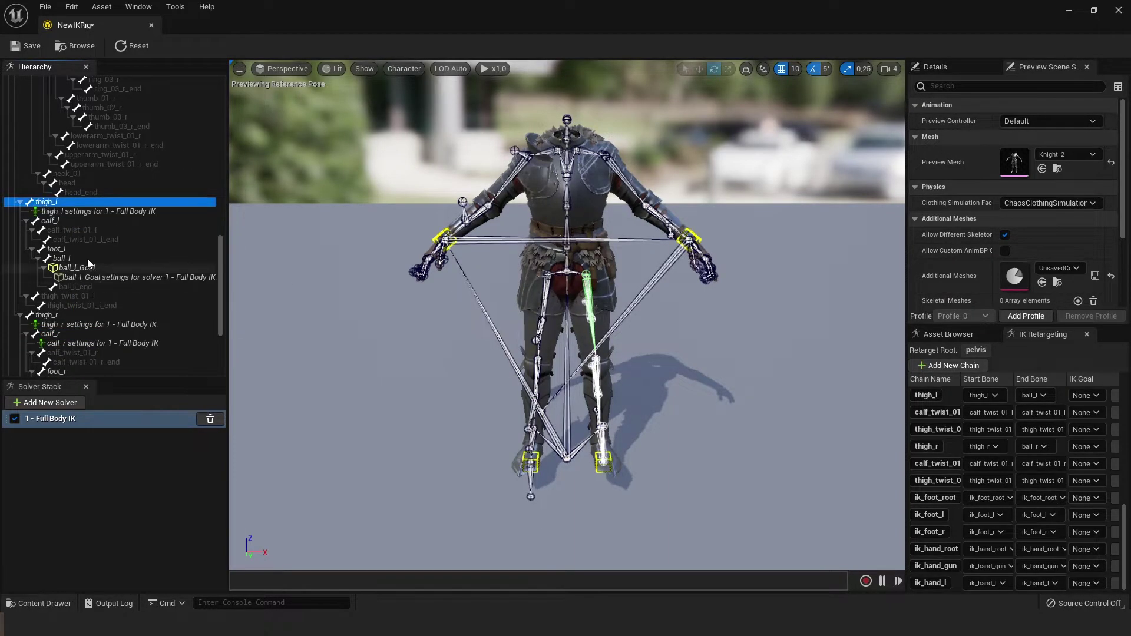
pyautogui.rightClick(66, 222)
pyautogui.click(111, 327)
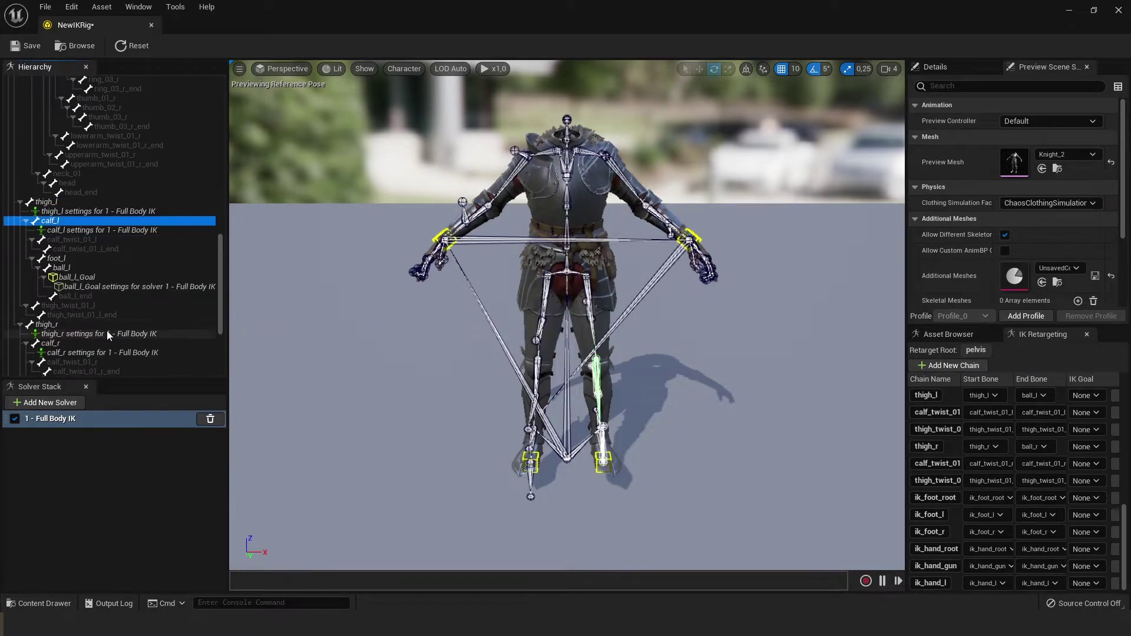
pyautogui.scroll(3, 181, 315)
pyautogui.scroll(3, 180, 309)
pyautogui.scroll(3, 175, 297)
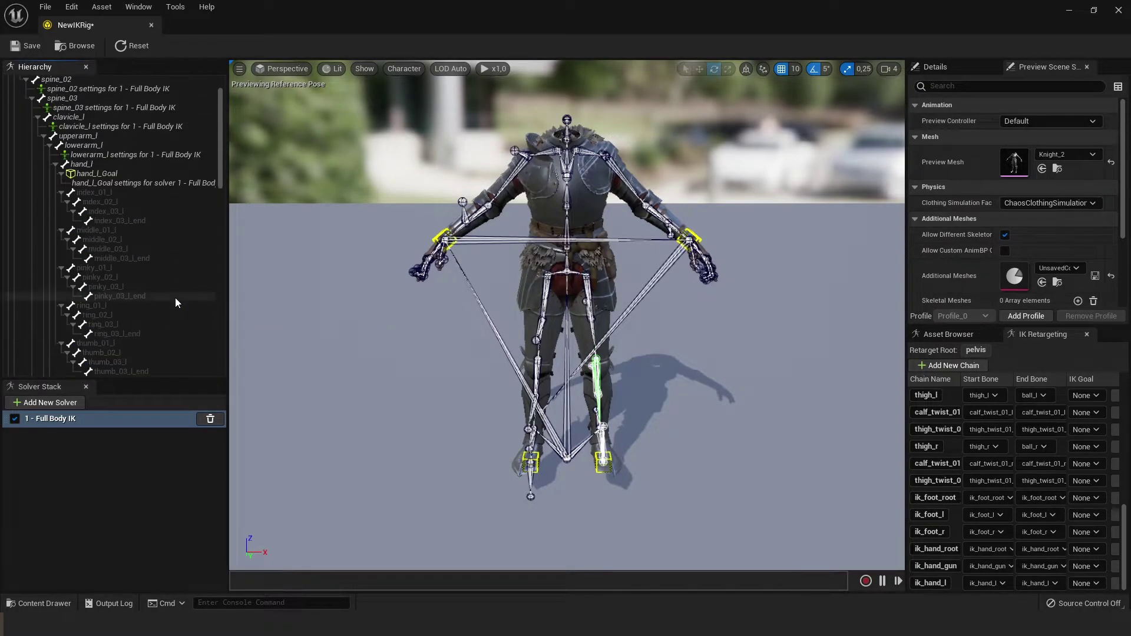
pyautogui.scroll(2, 175, 303)
pyautogui.scroll(-3, 175, 292)
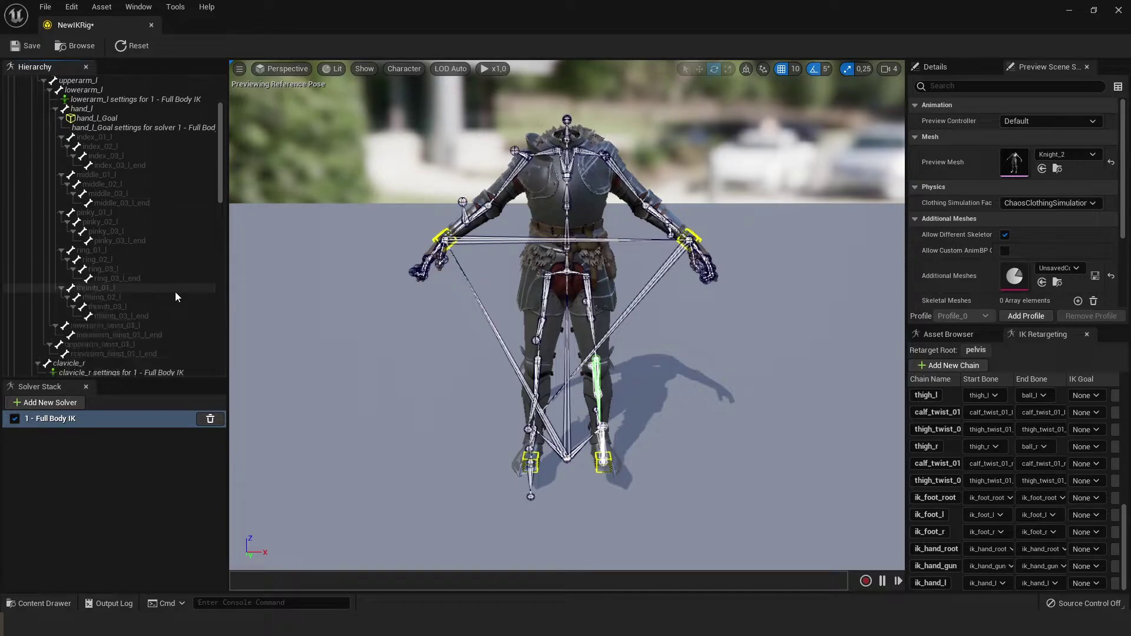
pyautogui.scroll(-3, 175, 292)
pyautogui.scroll(-3, 168, 301)
pyautogui.scroll(-5, 162, 302)
pyautogui.scroll(-2, 161, 299)
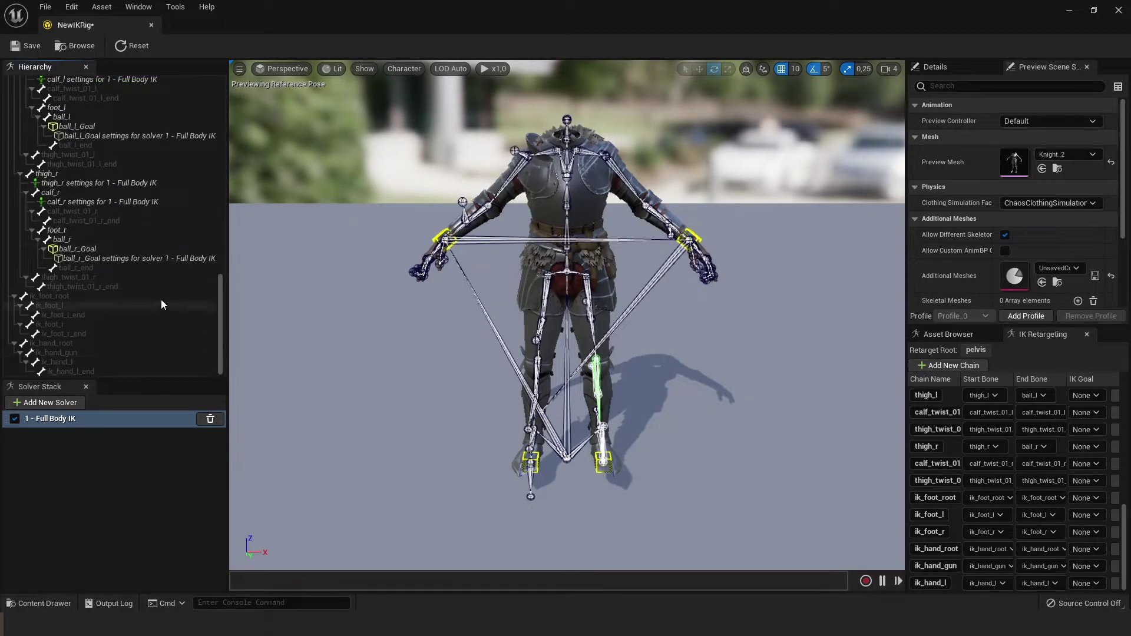
# Save the rig and assign ball_r_Goal to thigh_r and ball_l_Goal to thigh_l
pyautogui.click(17, 49)
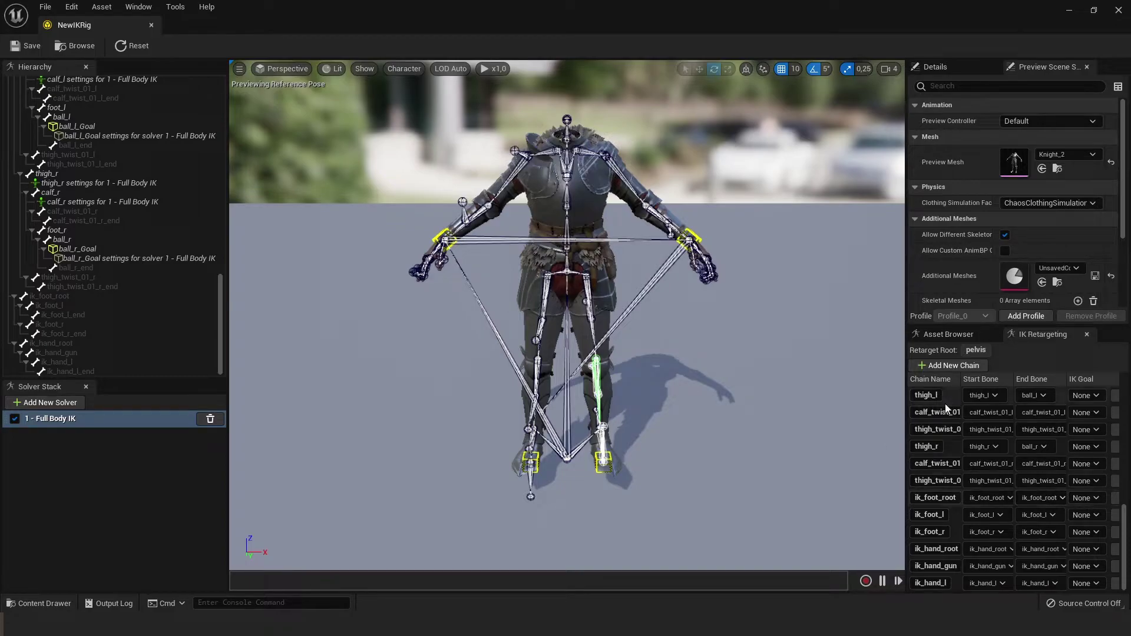
pyautogui.click(1085, 448)
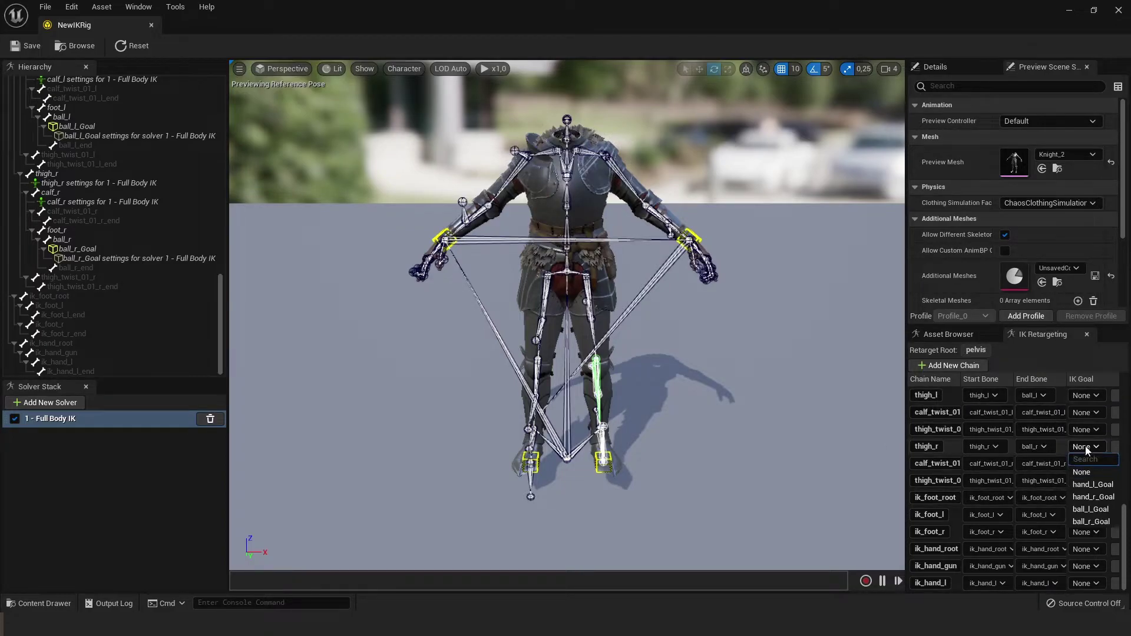
pyautogui.click(1092, 522)
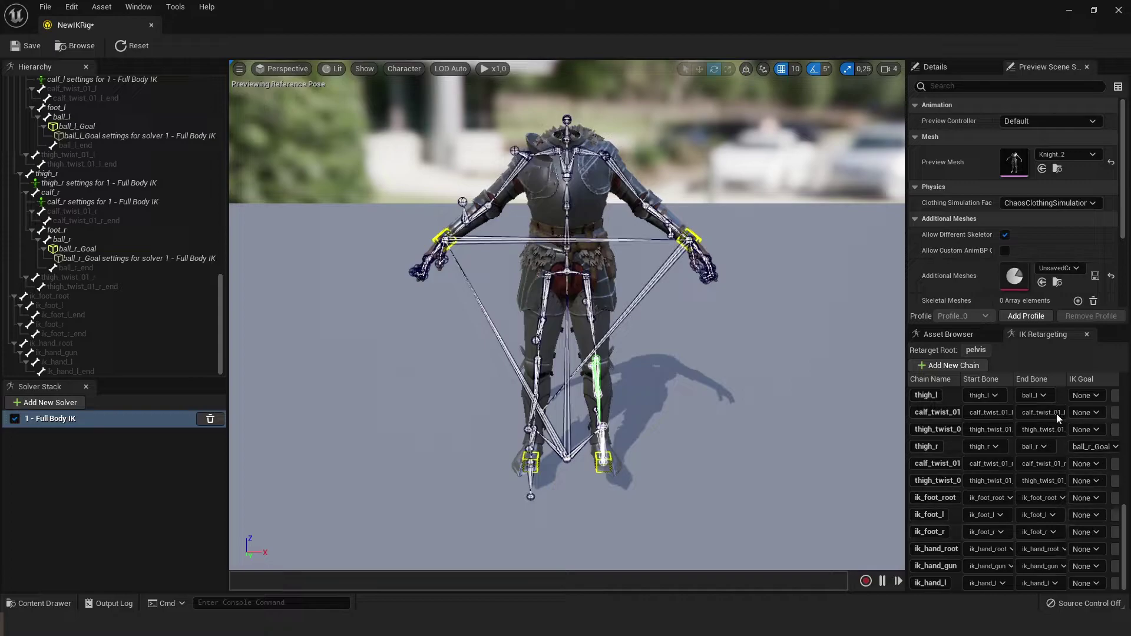
pyautogui.click(1086, 398)
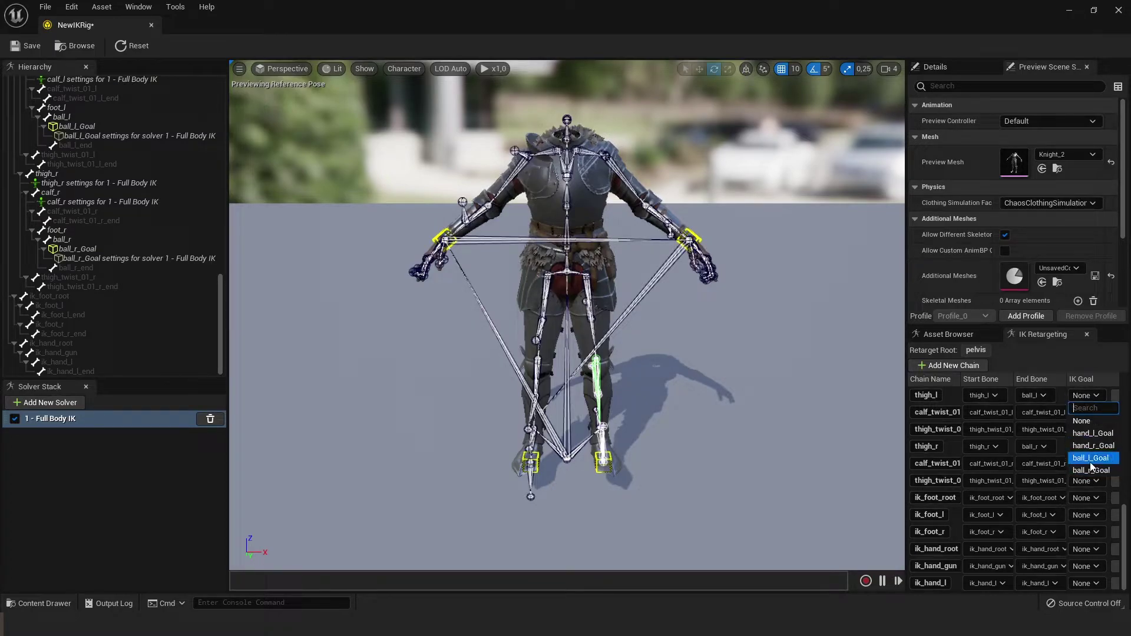
pyautogui.click(1092, 455)
pyautogui.scroll(1, 1013, 461)
pyautogui.scroll(1, 1013, 461)
pyautogui.scroll(2, 1012, 462)
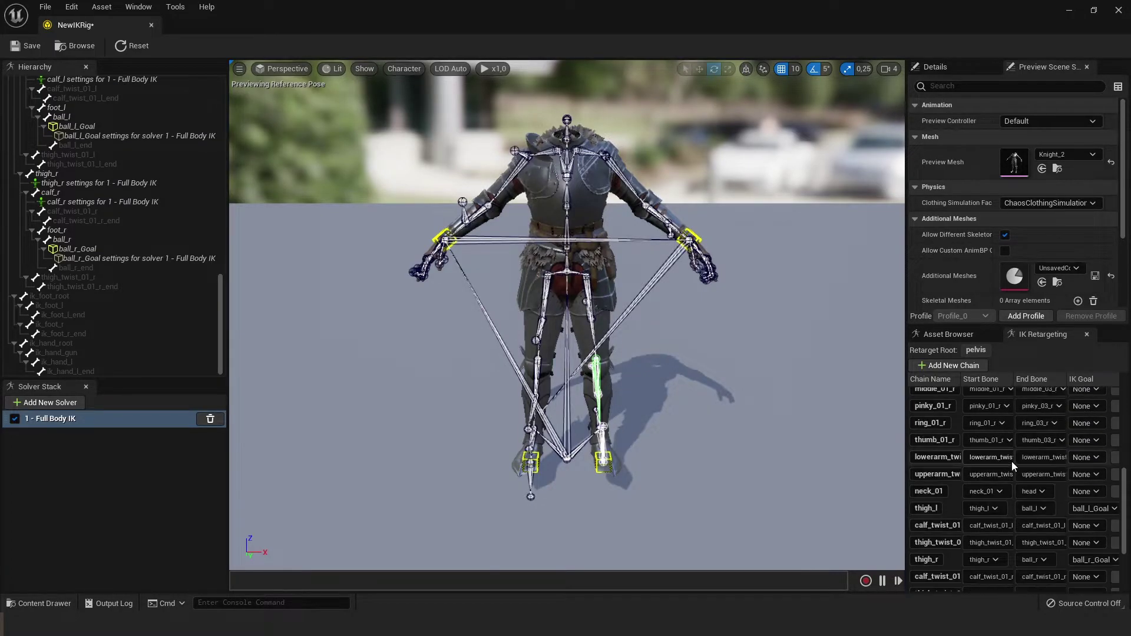
pyautogui.scroll(2, 1012, 461)
pyautogui.scroll(2, 990, 468)
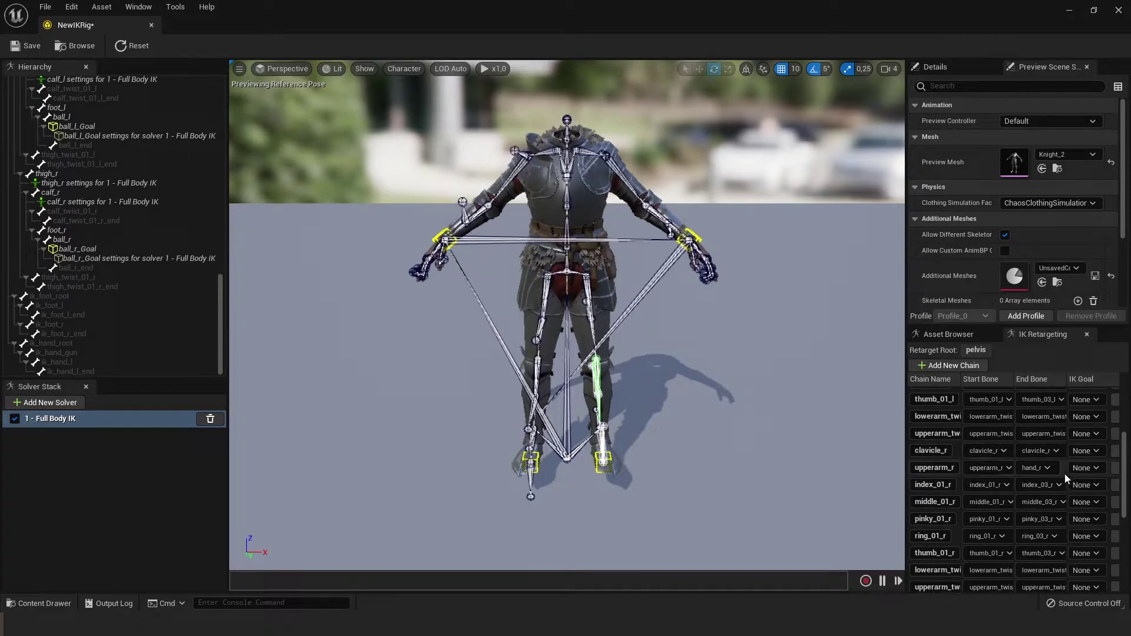
# Set the upperarm_l chain's IK goal to hand_l_Goal
pyautogui.click(1080, 469)
pyautogui.scroll(2, 1044, 499)
pyautogui.scroll(2, 1048, 494)
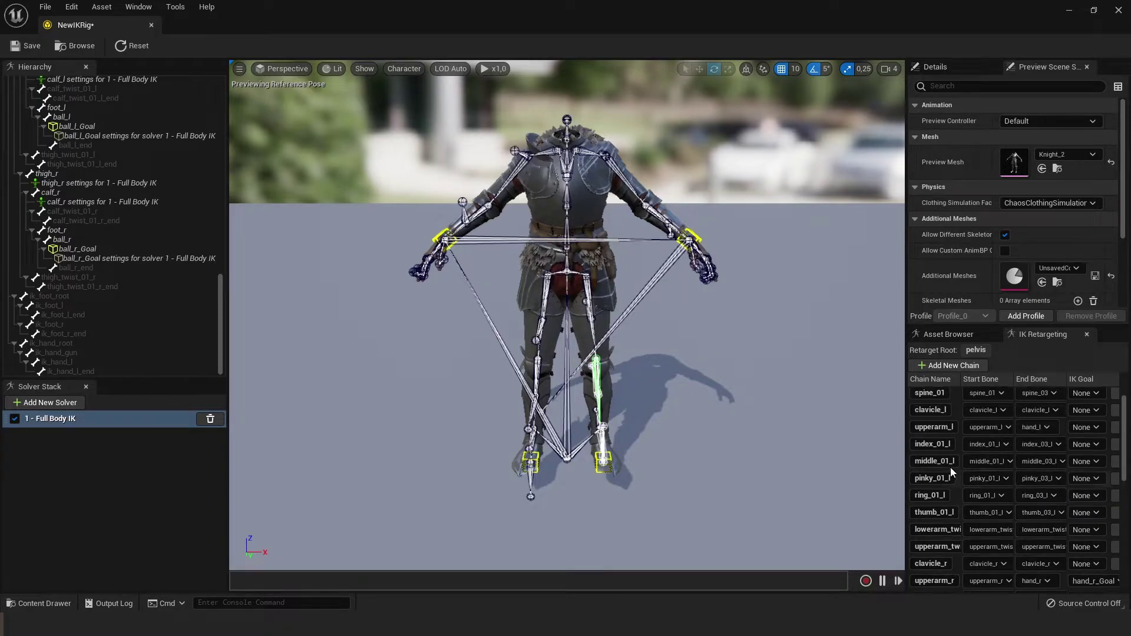
pyautogui.scroll(1, 964, 433)
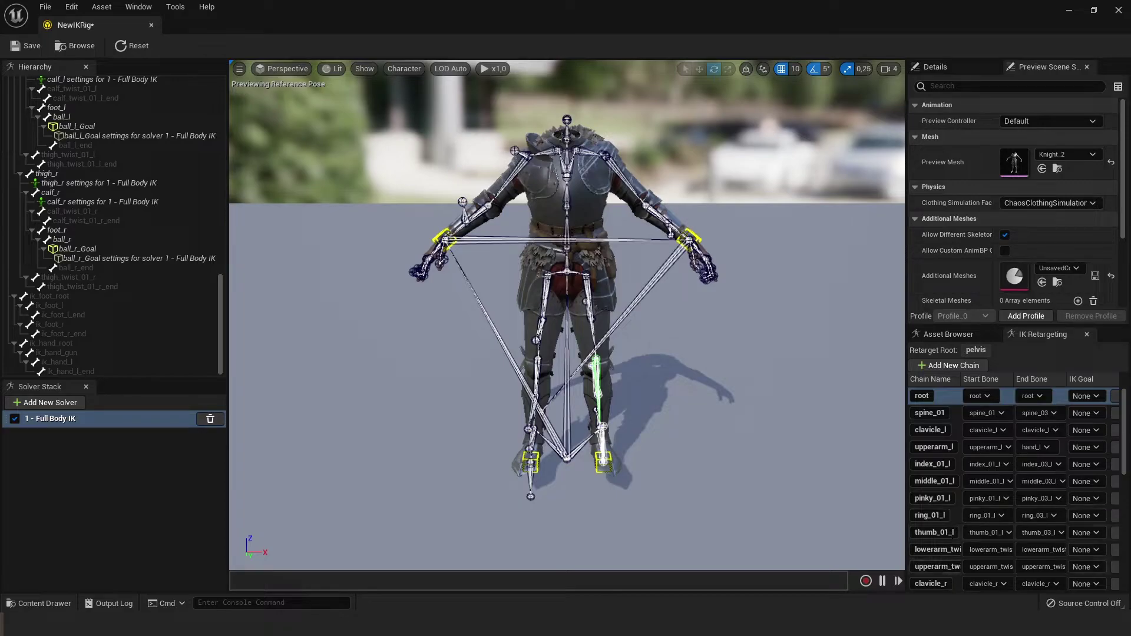
pyautogui.click(1088, 447)
pyautogui.click(1092, 485)
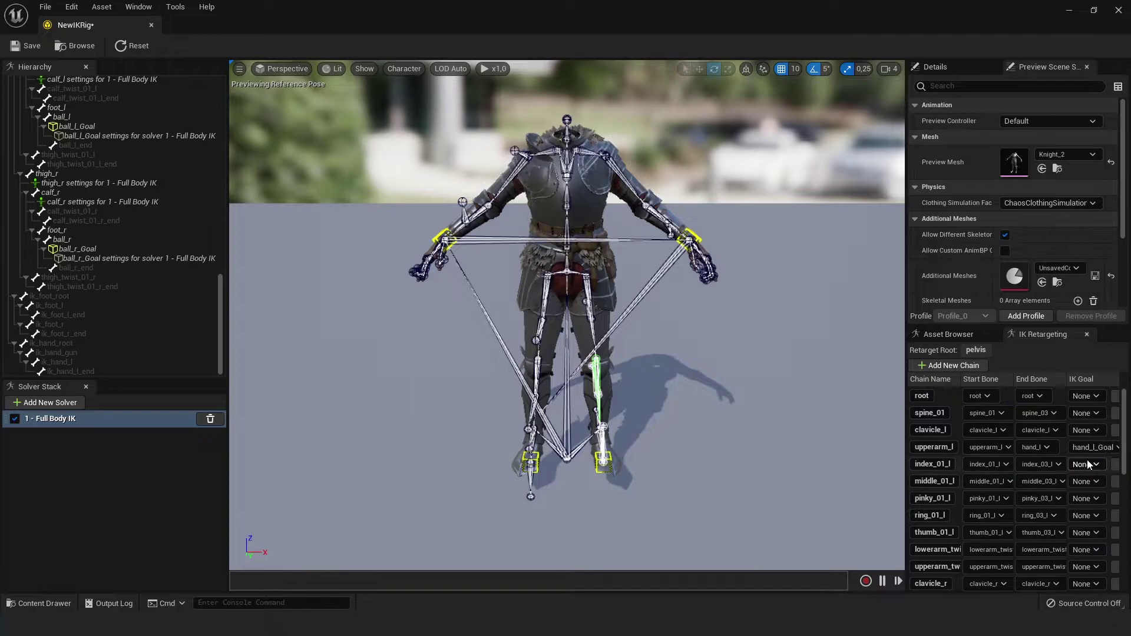
# Save NewIKRig, switch between it and 01_Level, and deselect IKRigMain
pyautogui.click(27, 45)
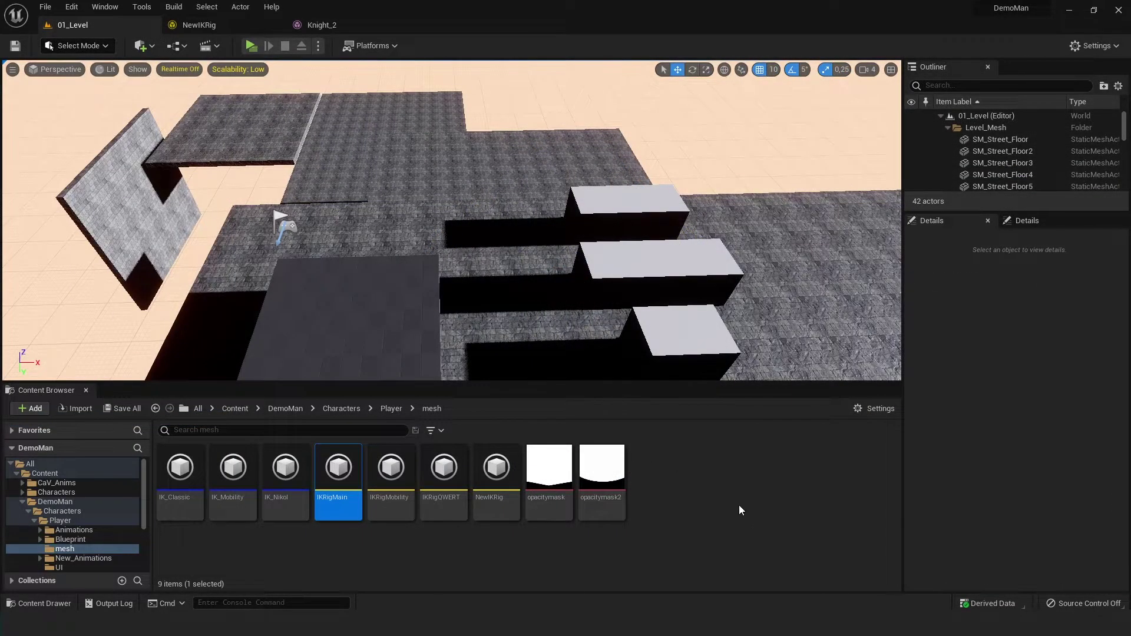
pyautogui.click(215, 30)
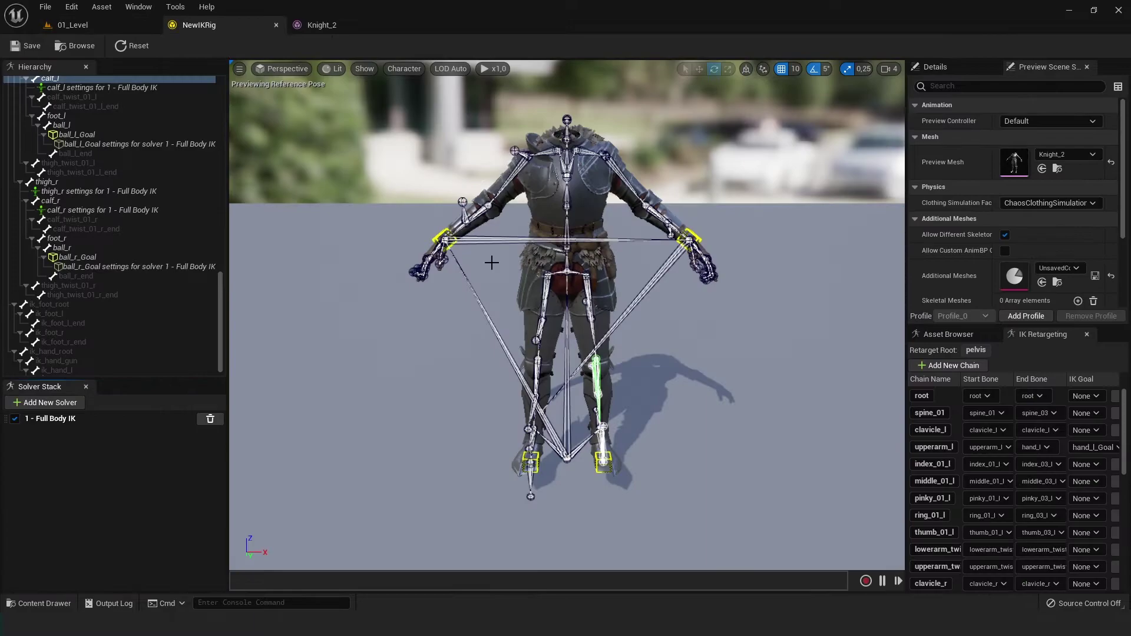
pyautogui.click(109, 23)
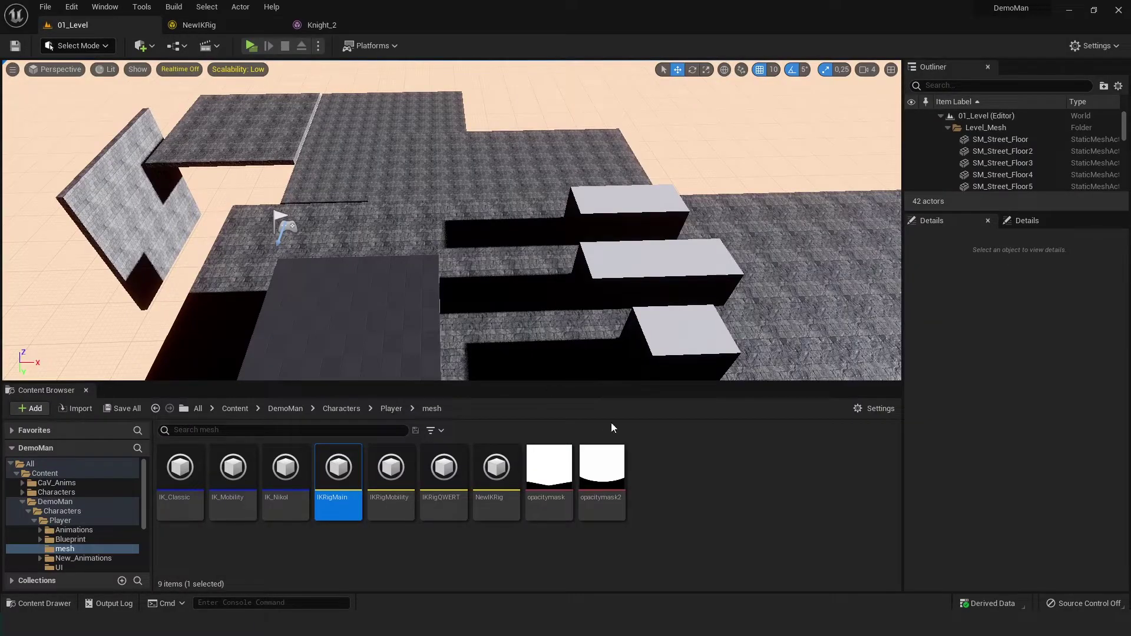
pyautogui.click(685, 522)
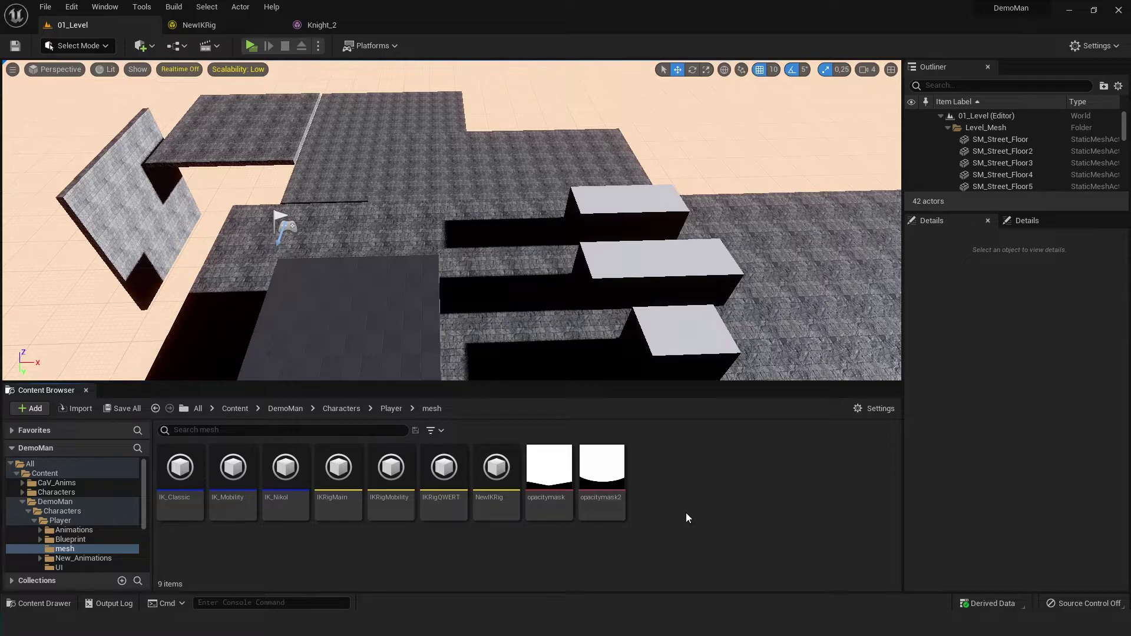
pyautogui.click(220, 26)
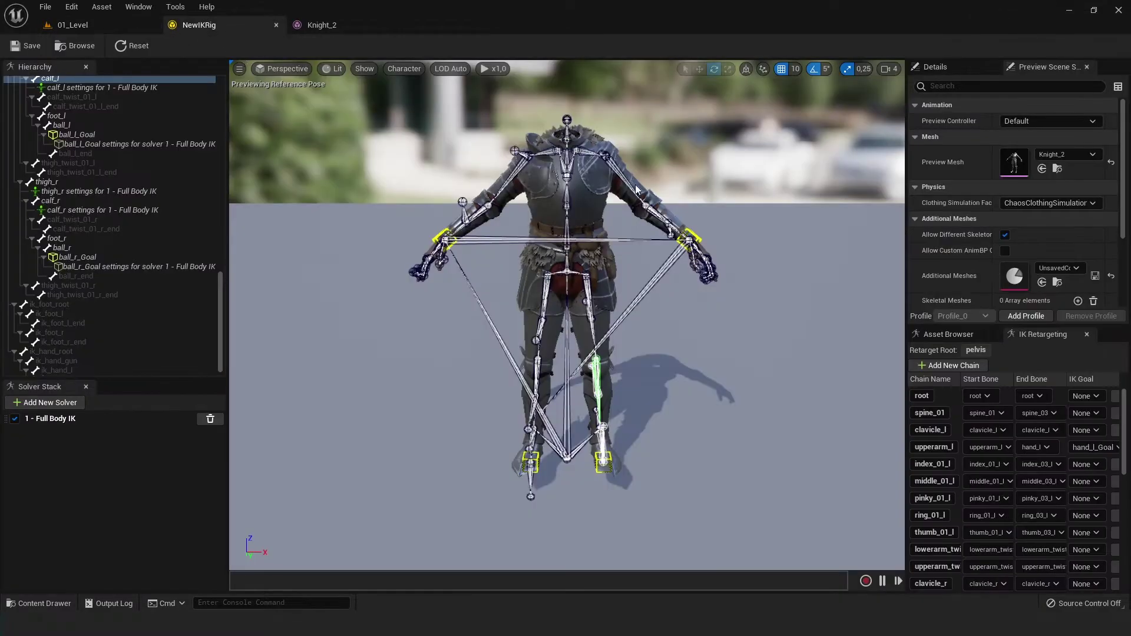
pyautogui.click(125, 25)
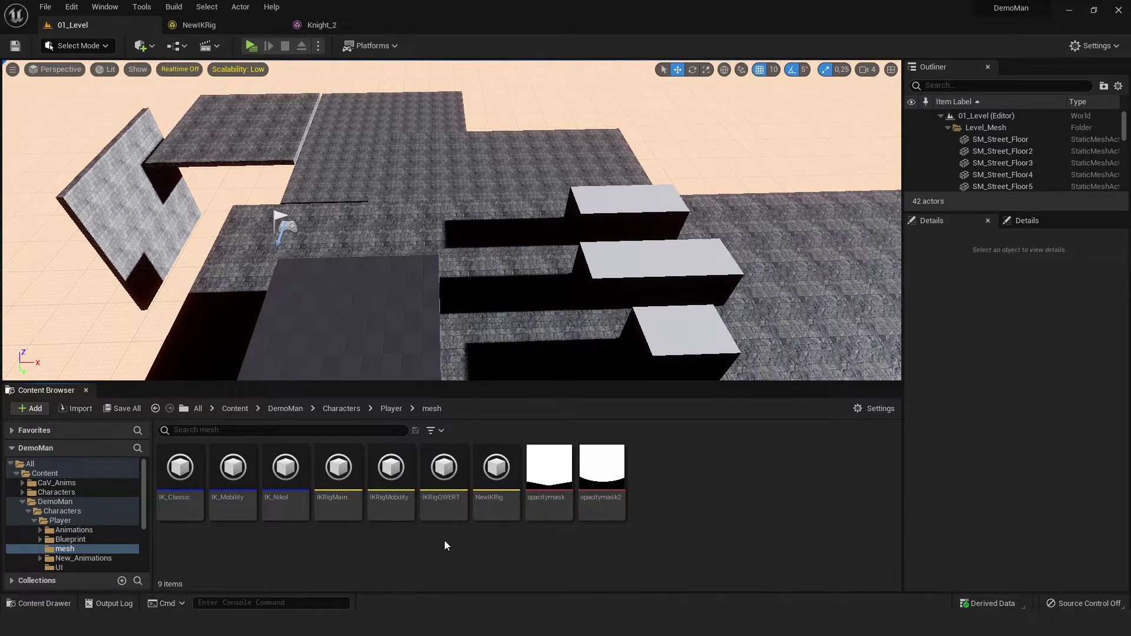
# Open IKRigMobility, inspect pelvis and hand_l_Goal, then open preview mesh SK_Mannequin00
pyautogui.click(390, 472)
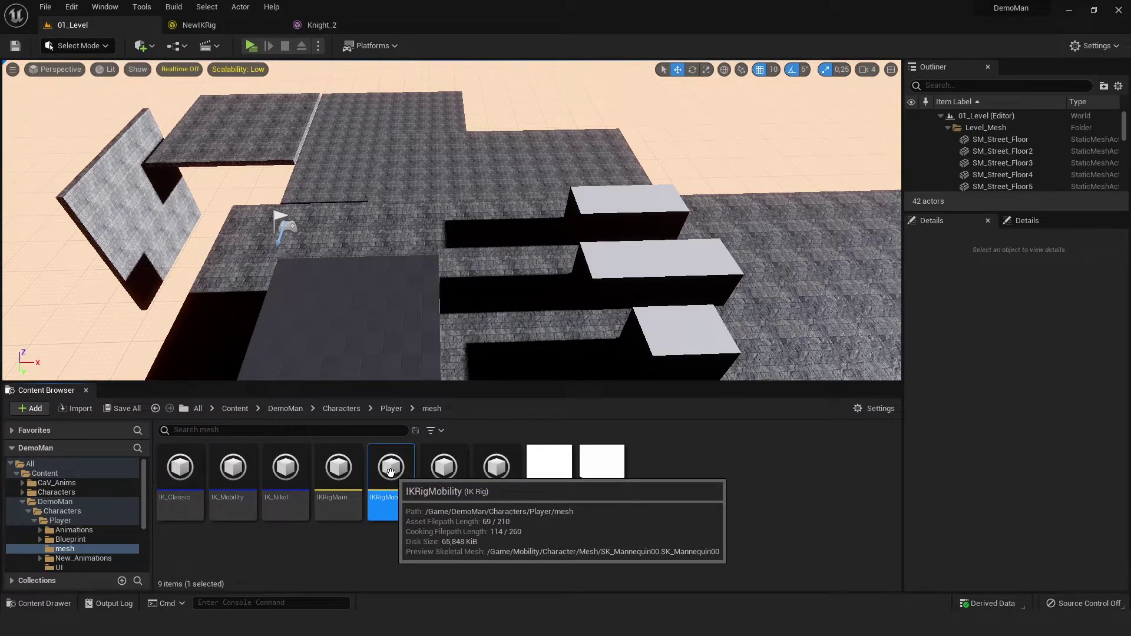
pyautogui.doubleClick(390, 472)
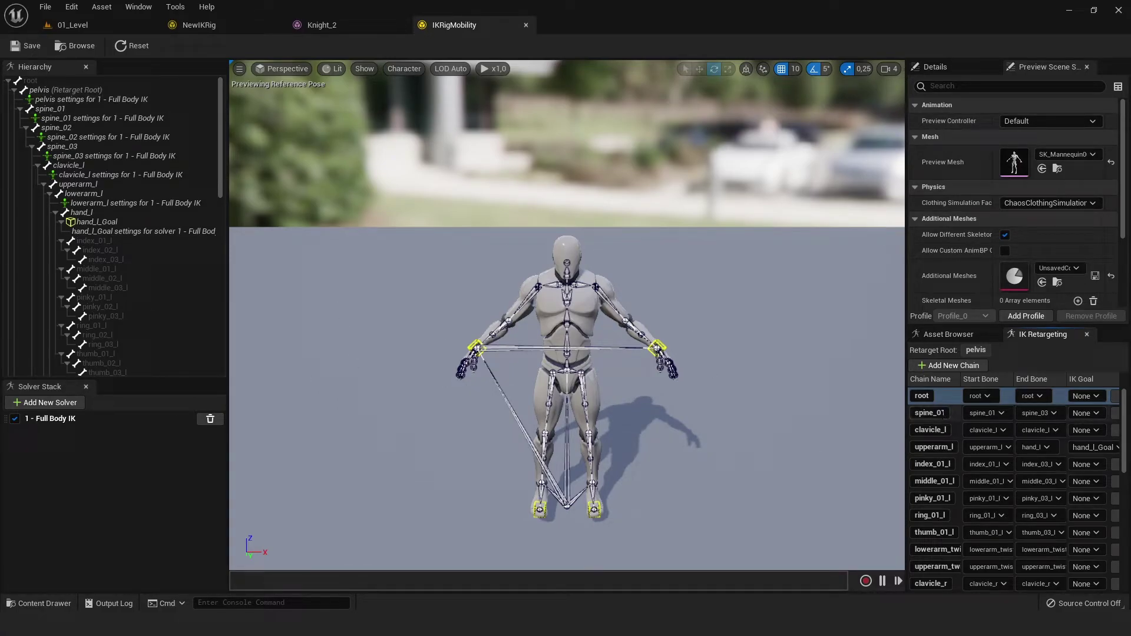
pyautogui.scroll(-3, 952, 407)
pyautogui.scroll(-5, 951, 407)
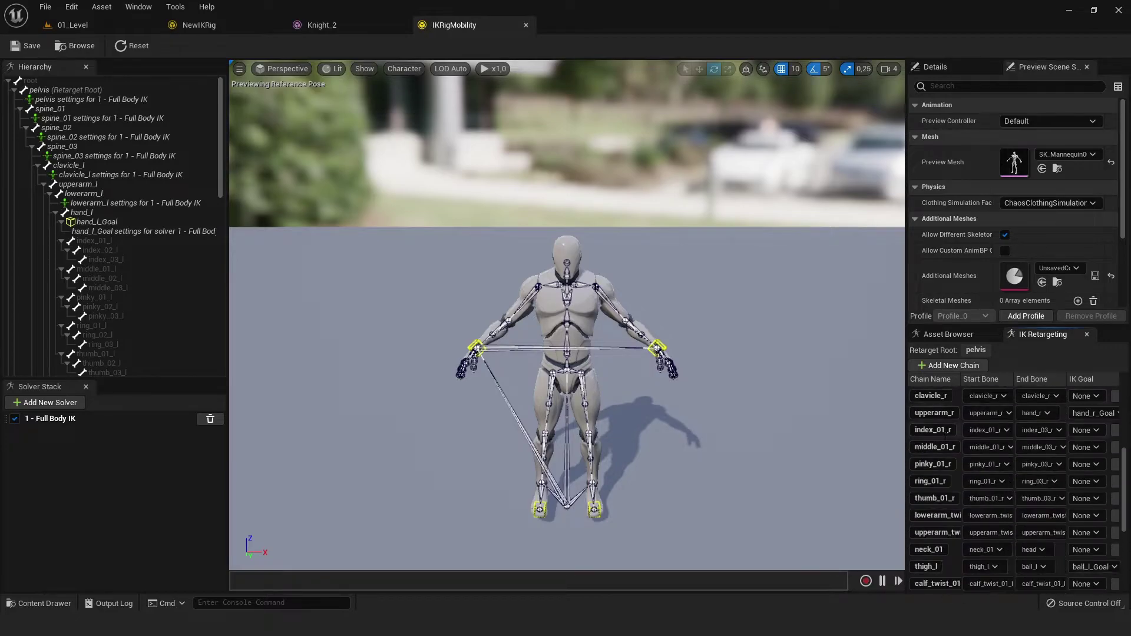
pyautogui.scroll(-5, 951, 407)
pyautogui.scroll(-5, 951, 407)
pyautogui.scroll(5, 959, 530)
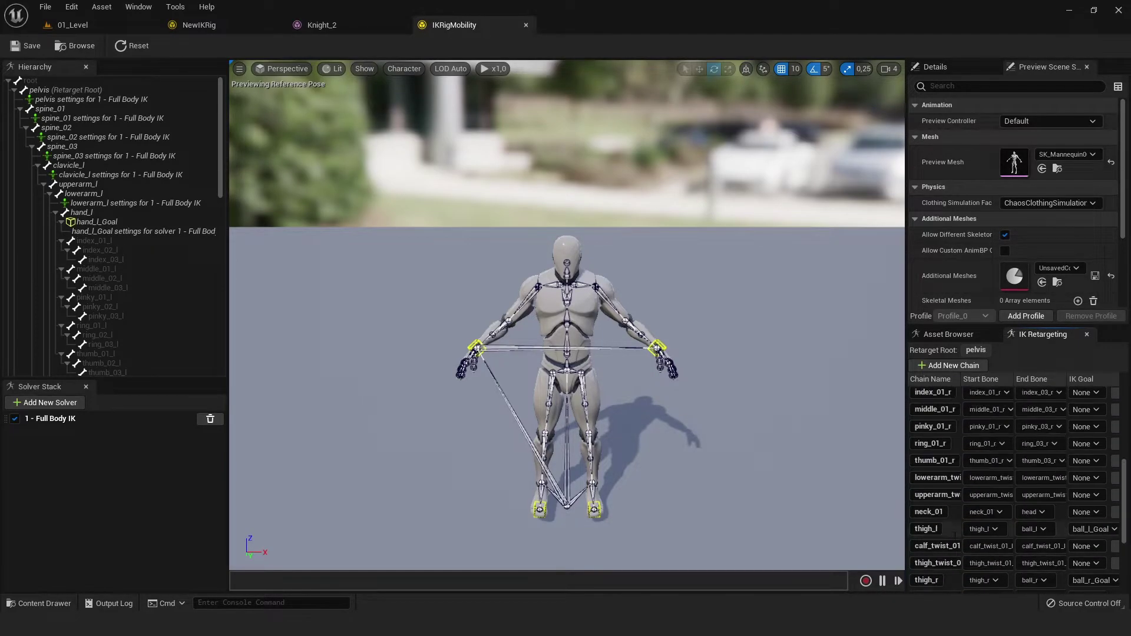
pyautogui.scroll(5, 960, 530)
pyautogui.scroll(5, 960, 530)
pyautogui.click(68, 101)
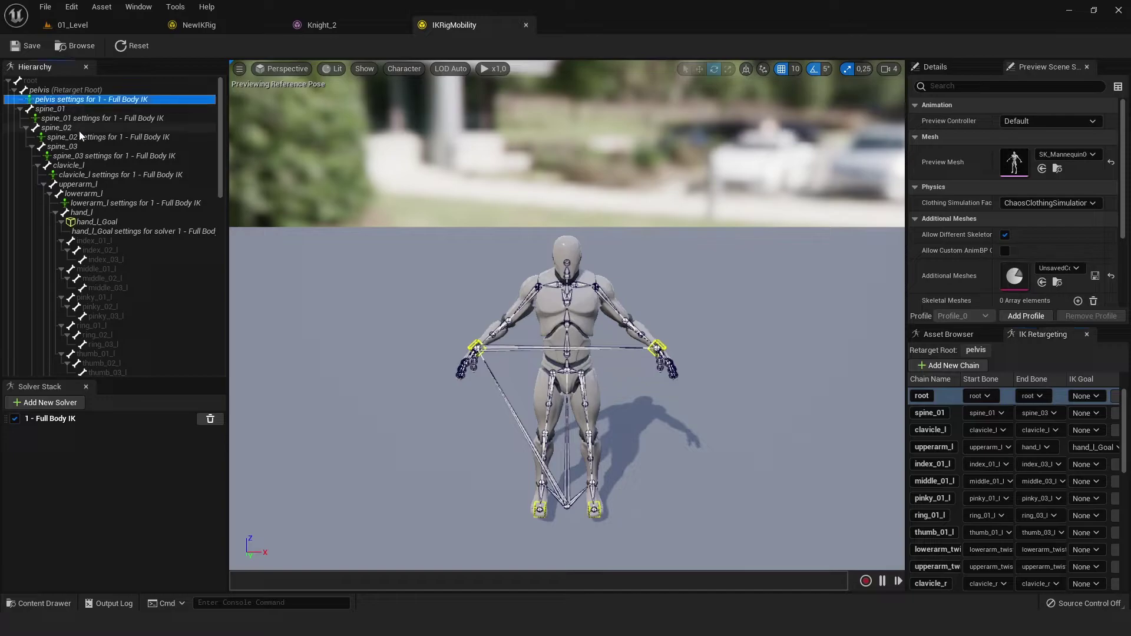
pyautogui.click(98, 220)
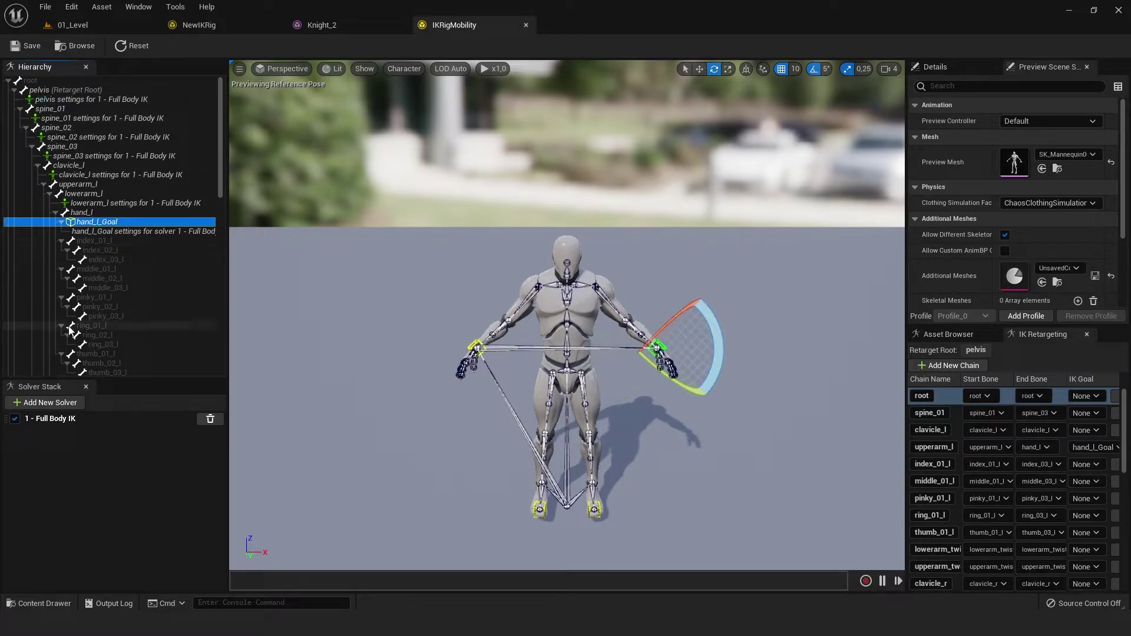
pyautogui.doubleClick(1015, 162)
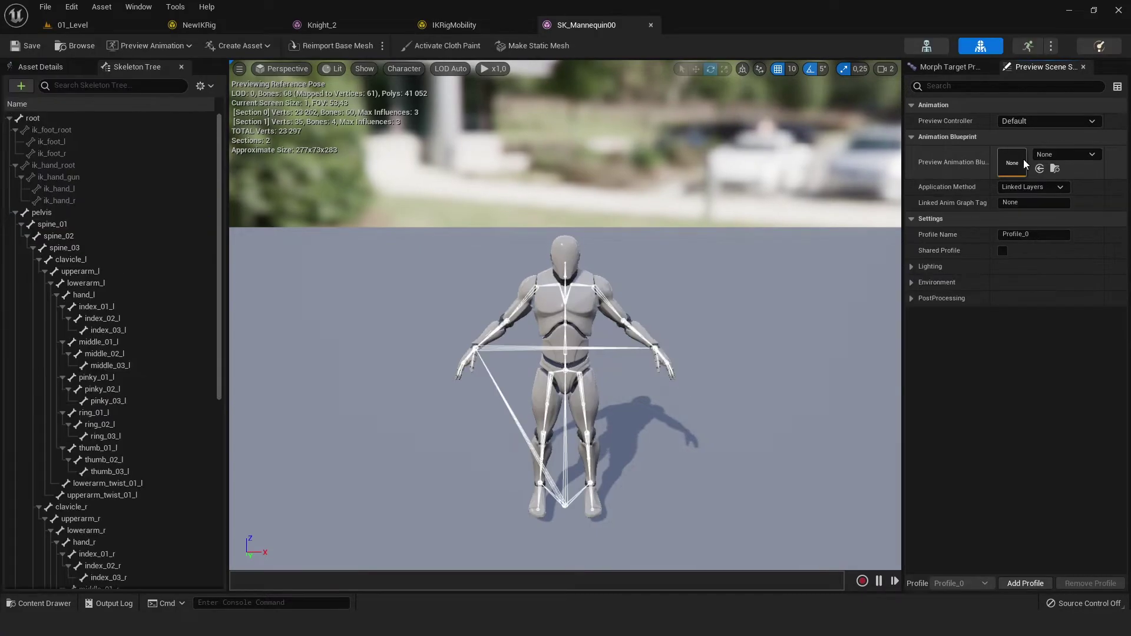
# Enable Show Retargeting Options for SK_Mannequin00, then open the mesh folder's creation menu
pyautogui.click(200, 85)
pyautogui.click(239, 196)
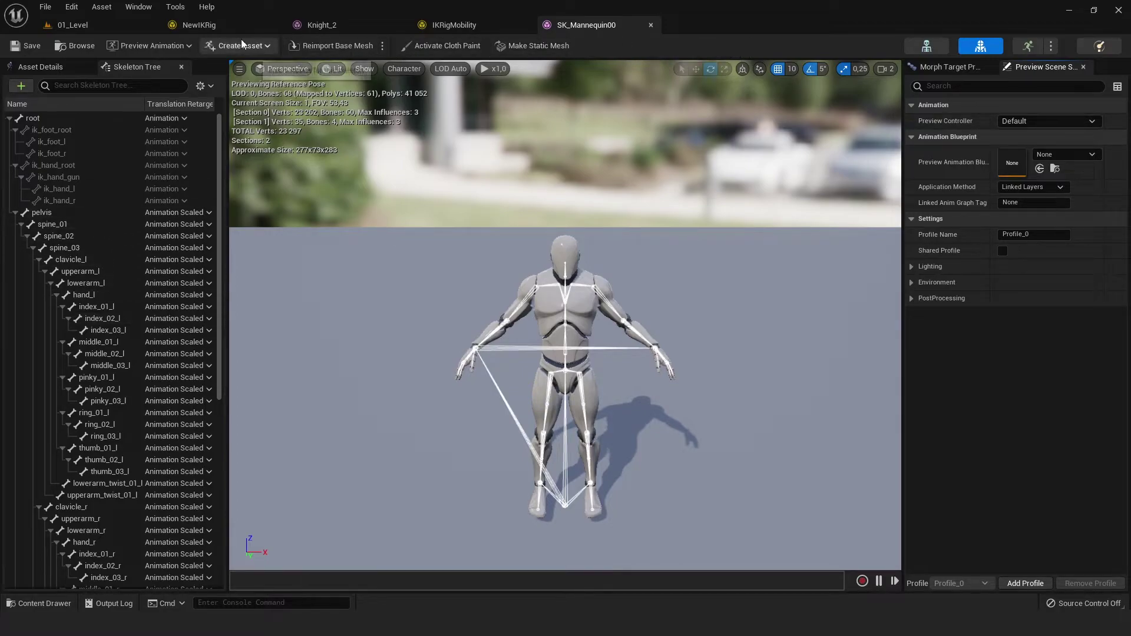
pyautogui.click(133, 25)
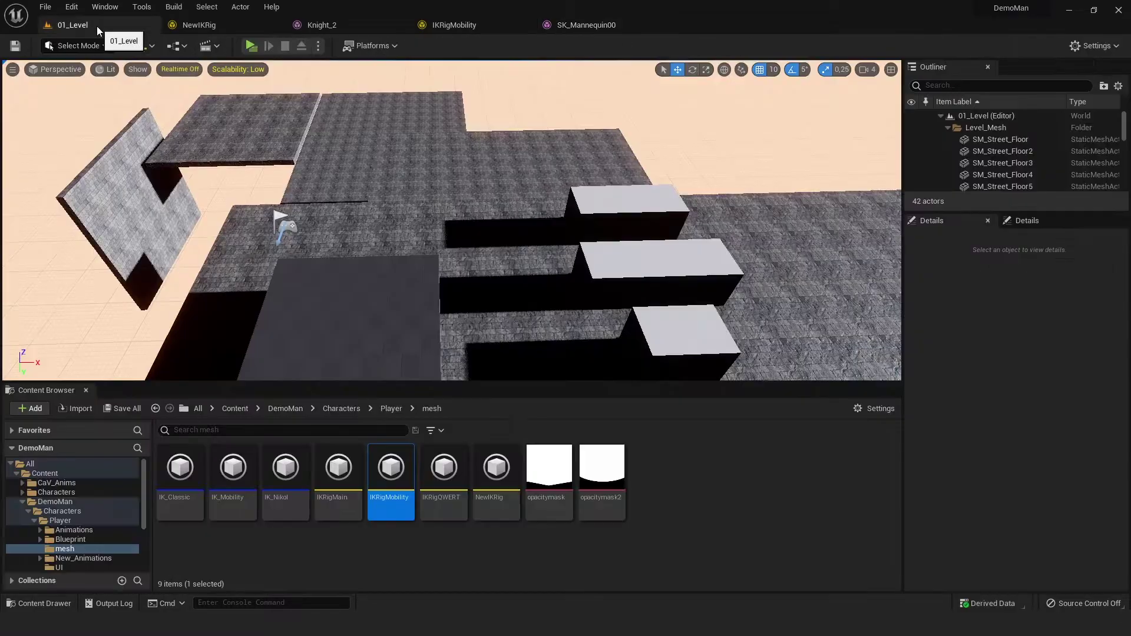
pyautogui.click(696, 478)
pyautogui.rightClick(687, 475)
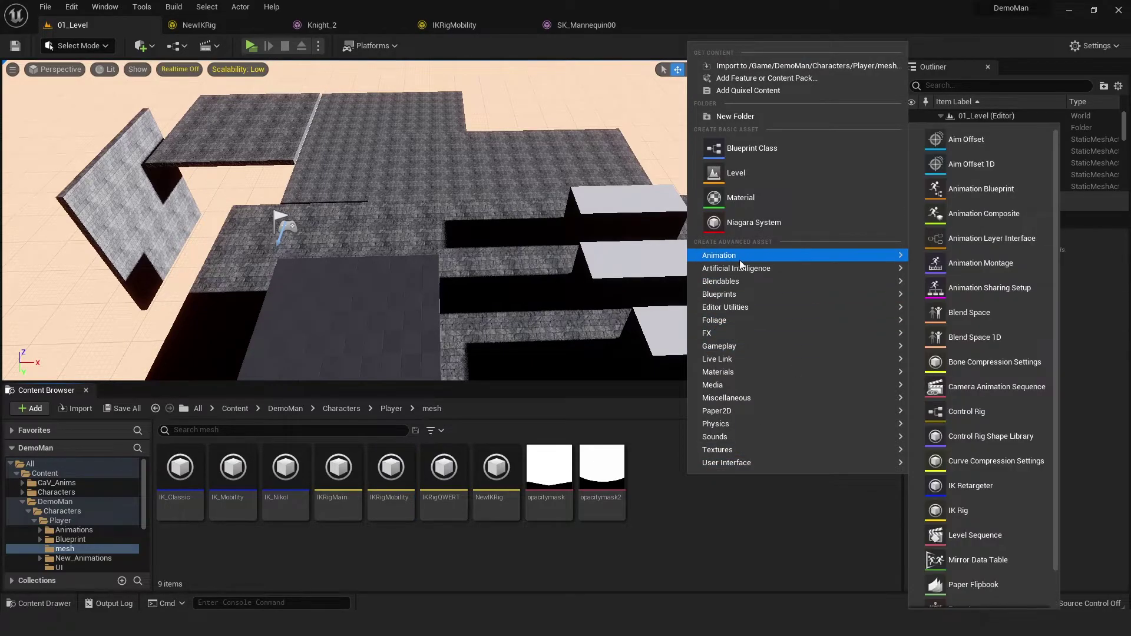
# Create NewIKRetargeter using IK_UE4_Mannequin as its source IK Rig
pyautogui.click(964, 500)
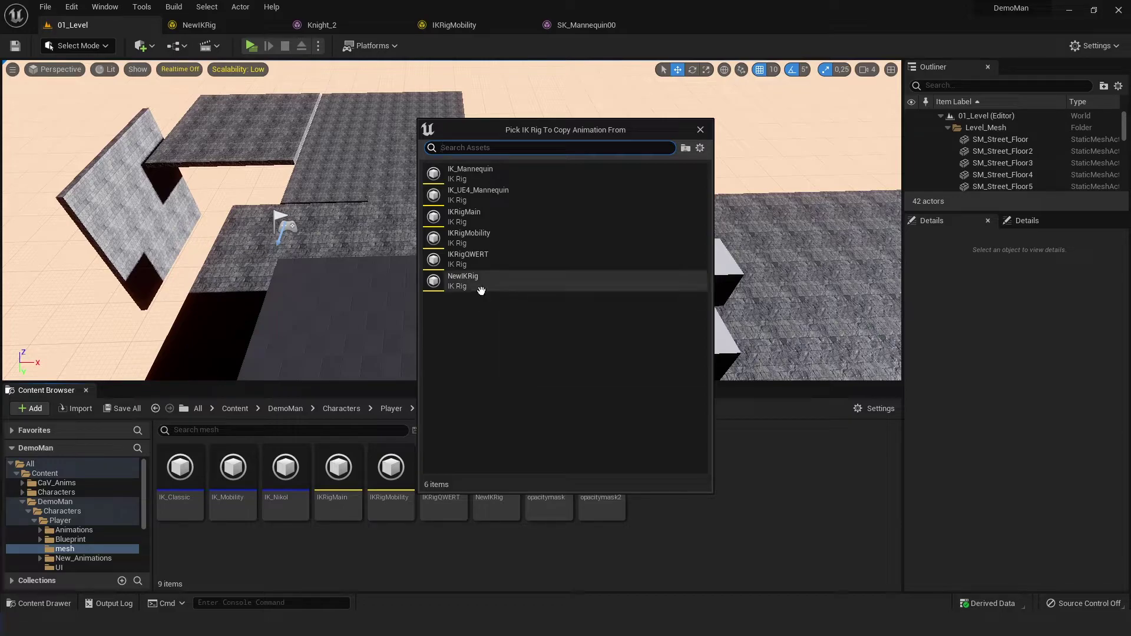
pyautogui.click(530, 206)
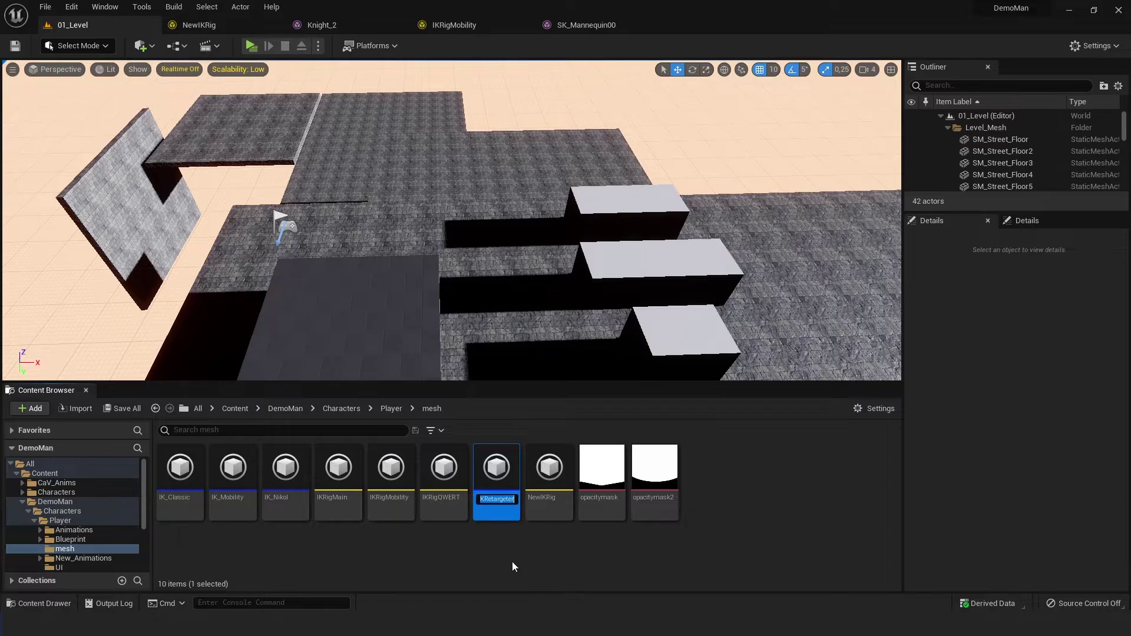
pyautogui.press('Return')
pyautogui.doubleClick(504, 470)
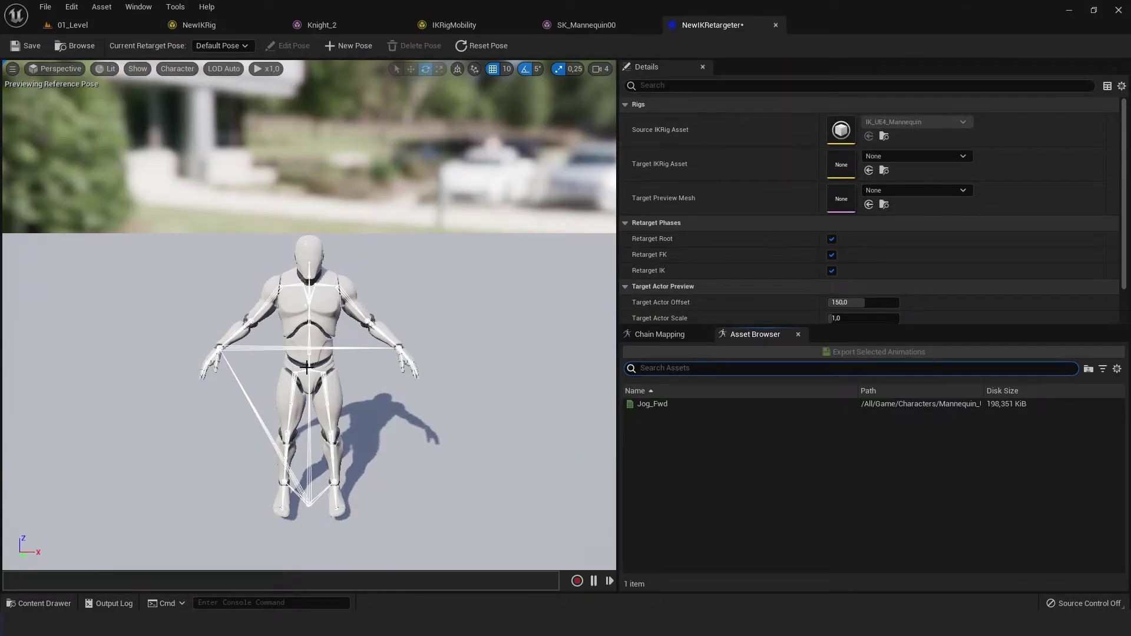
pyautogui.click(681, 404)
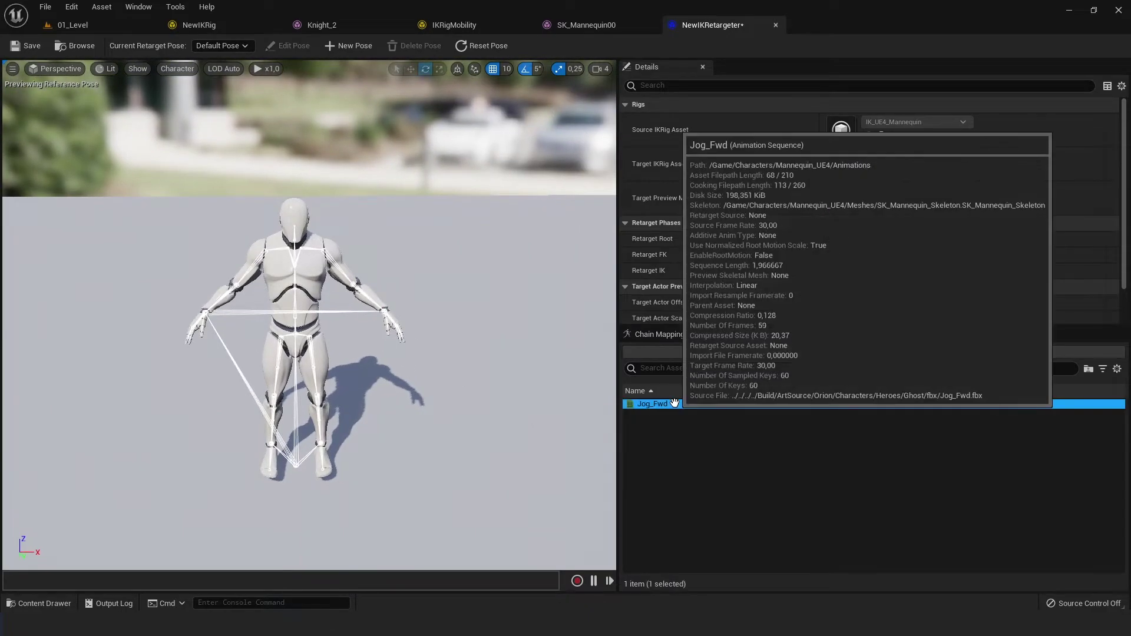
pyautogui.click(907, 163)
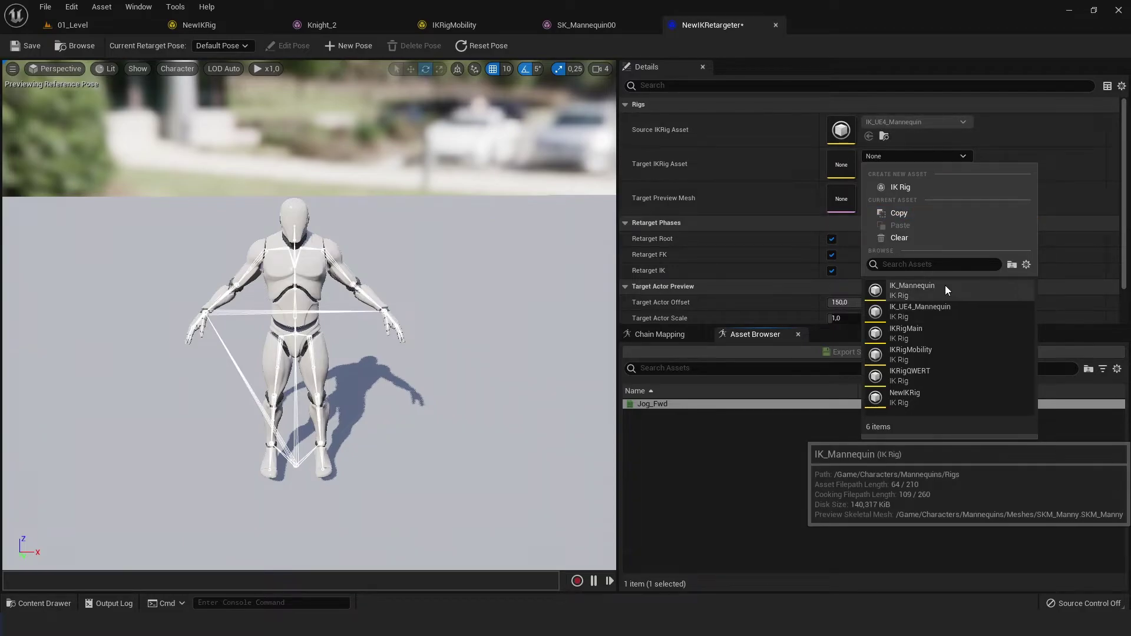
pyautogui.click(776, 26)
pyautogui.click(83, 24)
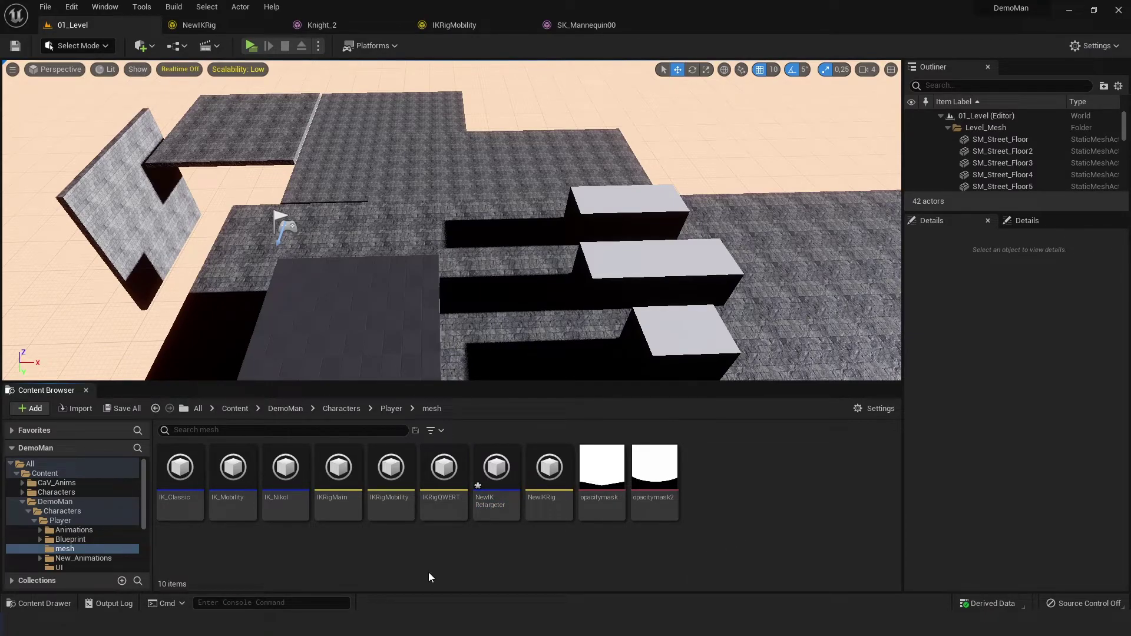
# Create a second IK Retargeter with IKRigQWERT as source and open it
pyautogui.rightClick(726, 486)
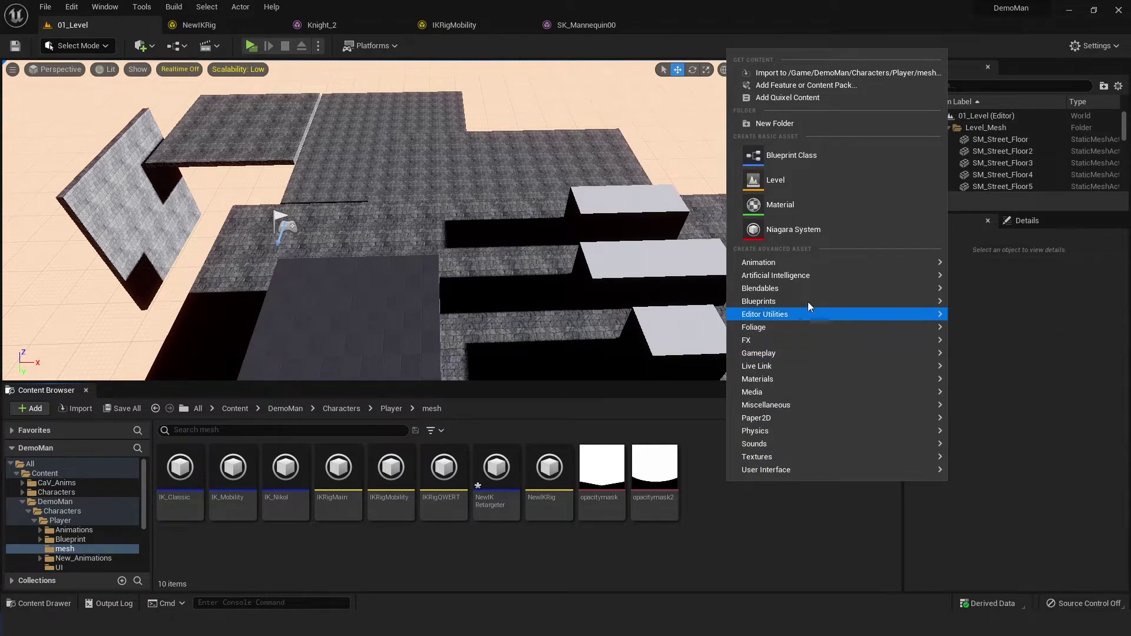
pyautogui.moveTo(758, 263)
pyautogui.click(1008, 485)
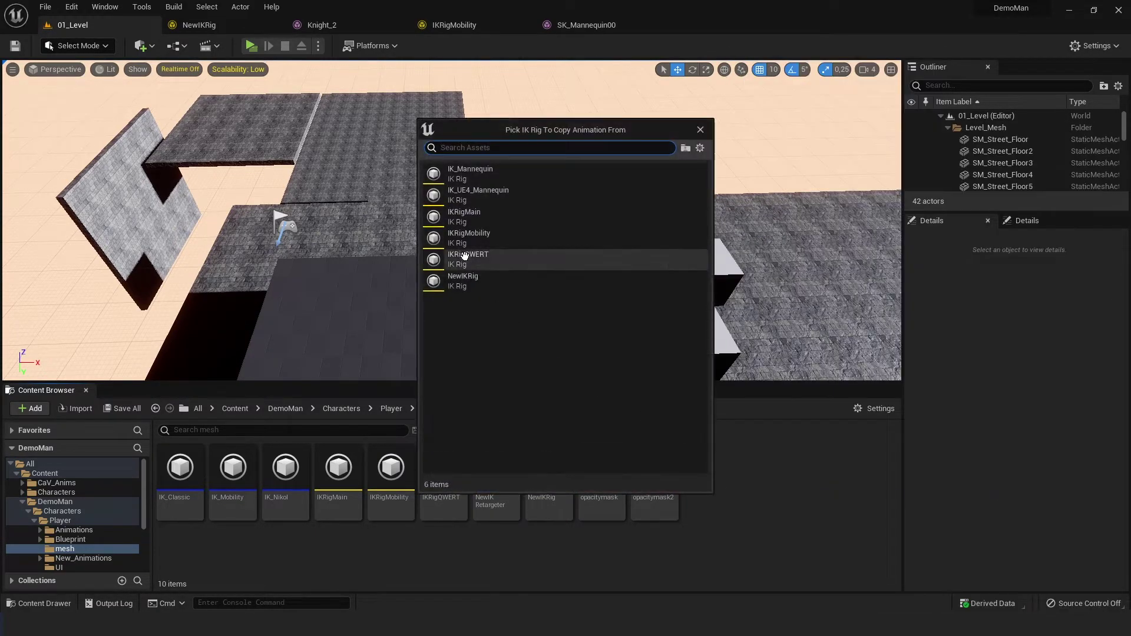
pyautogui.click(496, 262)
pyautogui.click(496, 263)
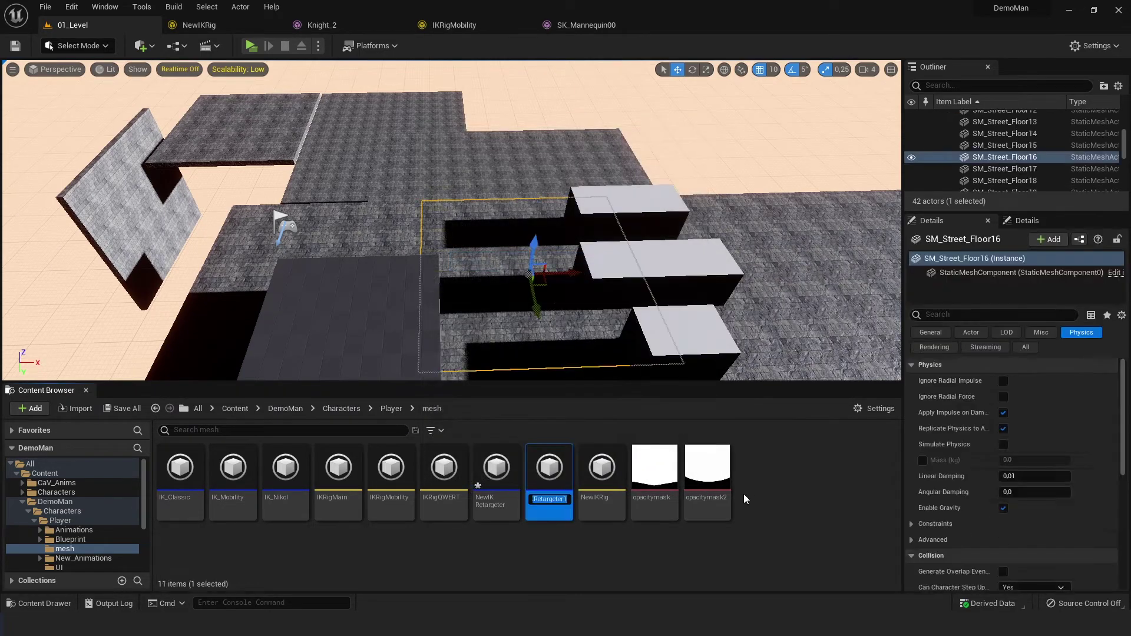
pyautogui.doubleClick(549, 481)
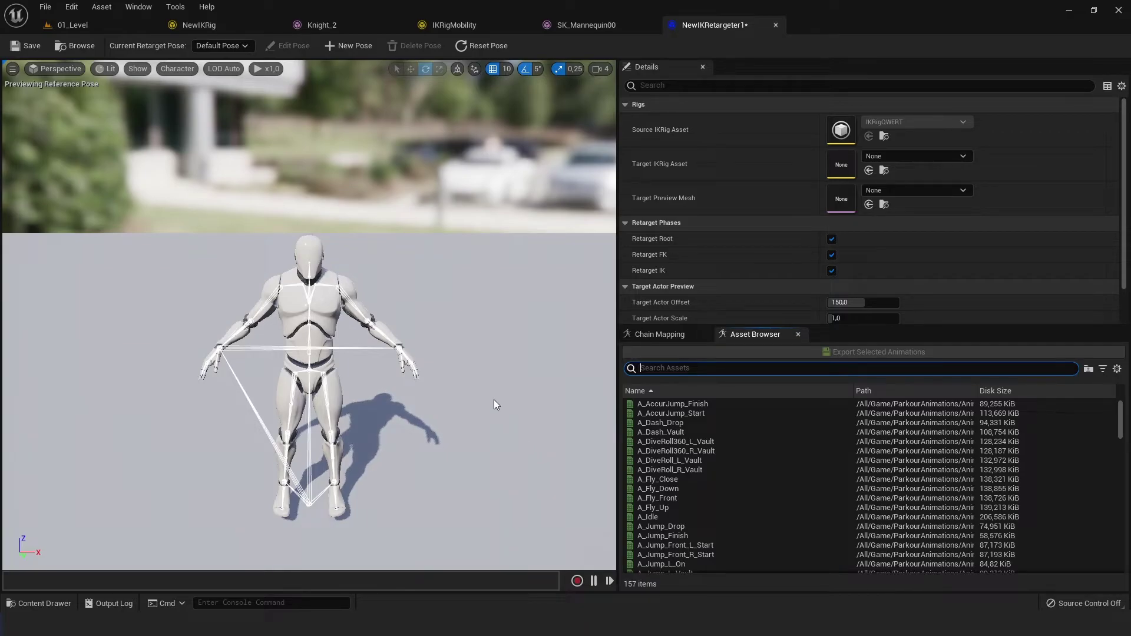
# Preview A_DiveRoll_L_Vault and list the Target IKRig Asset choices
pyautogui.moveTo(500, 351); pyautogui.dragTo(450, 251)
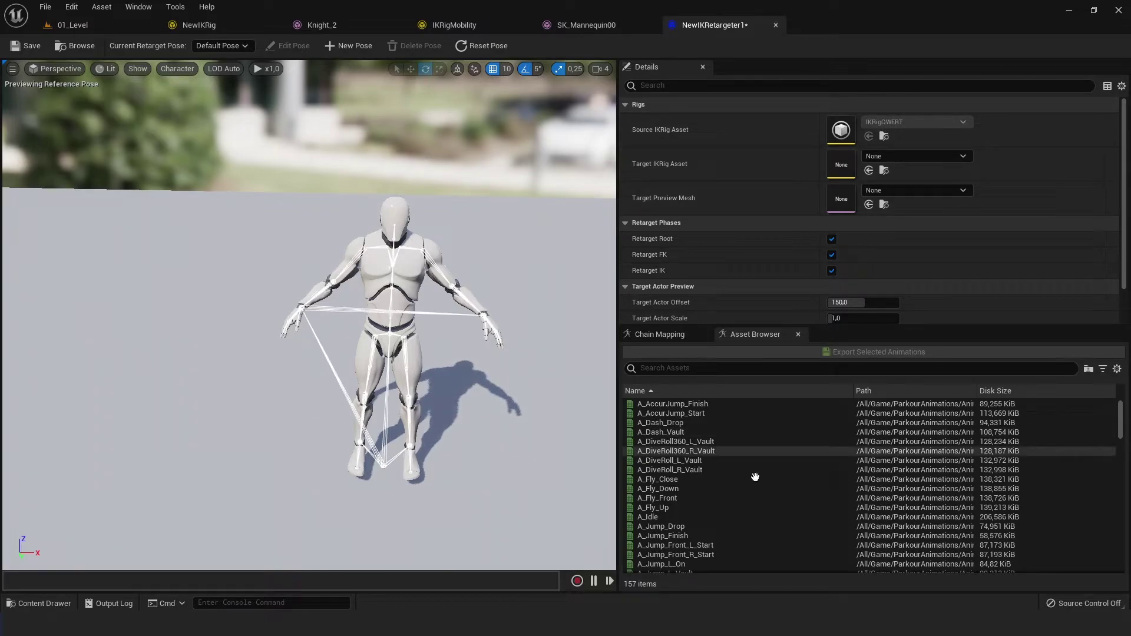
pyautogui.click(714, 460)
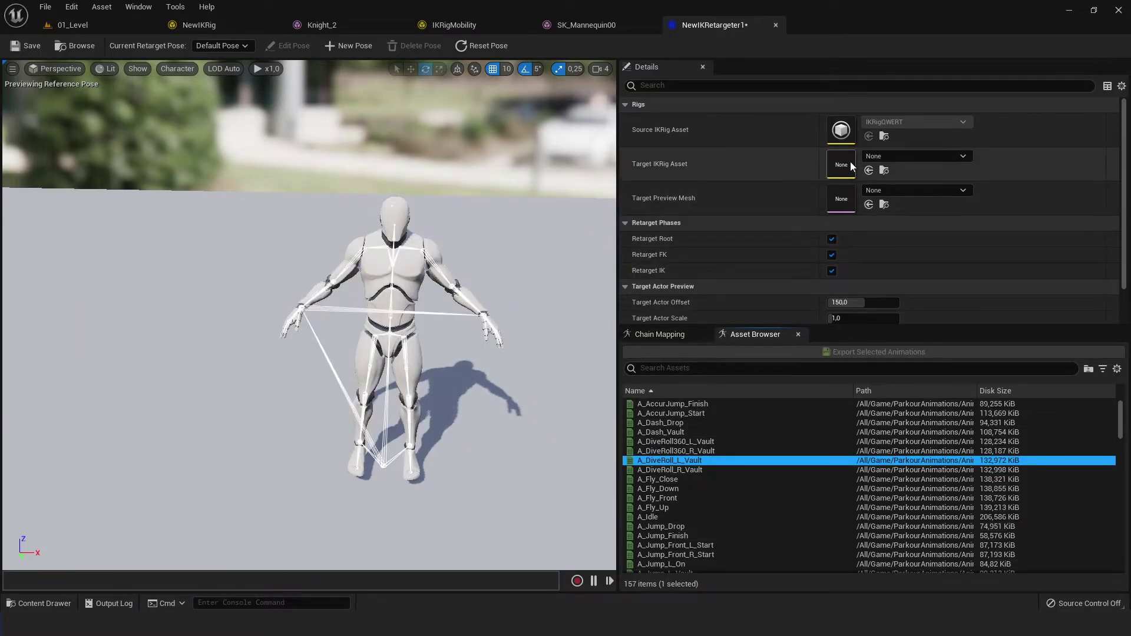
pyautogui.click(910, 156)
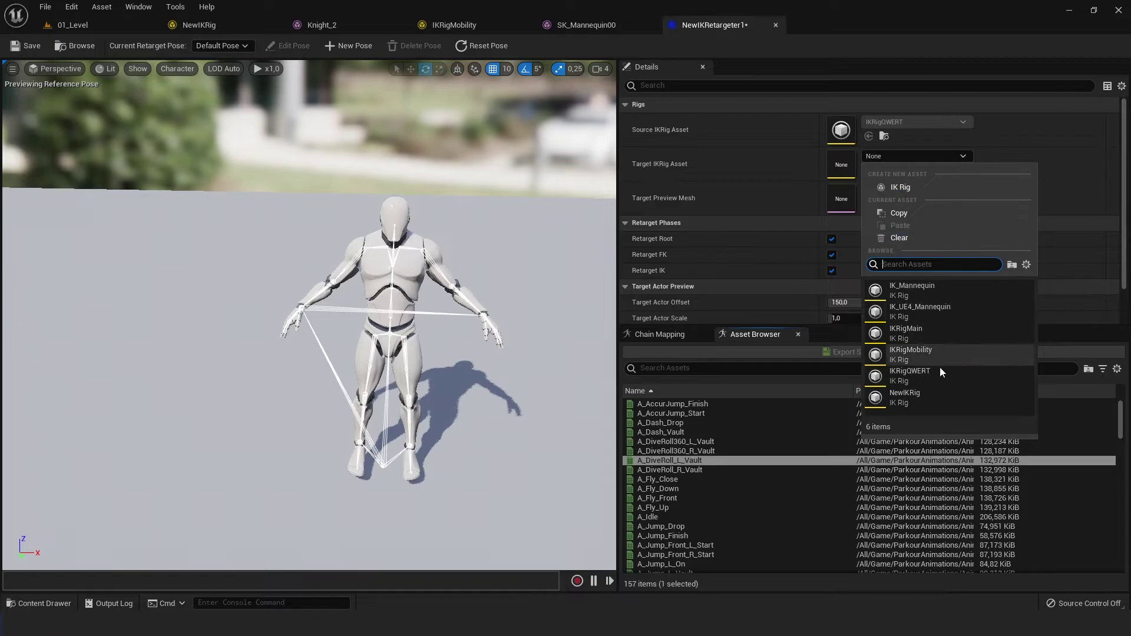
# Set NewIKRig as the target so the knight stands beside the mannequin, playing at x0.25
pyautogui.click(905, 402)
pyautogui.moveTo(566, 372); pyautogui.dragTo(584, 416)
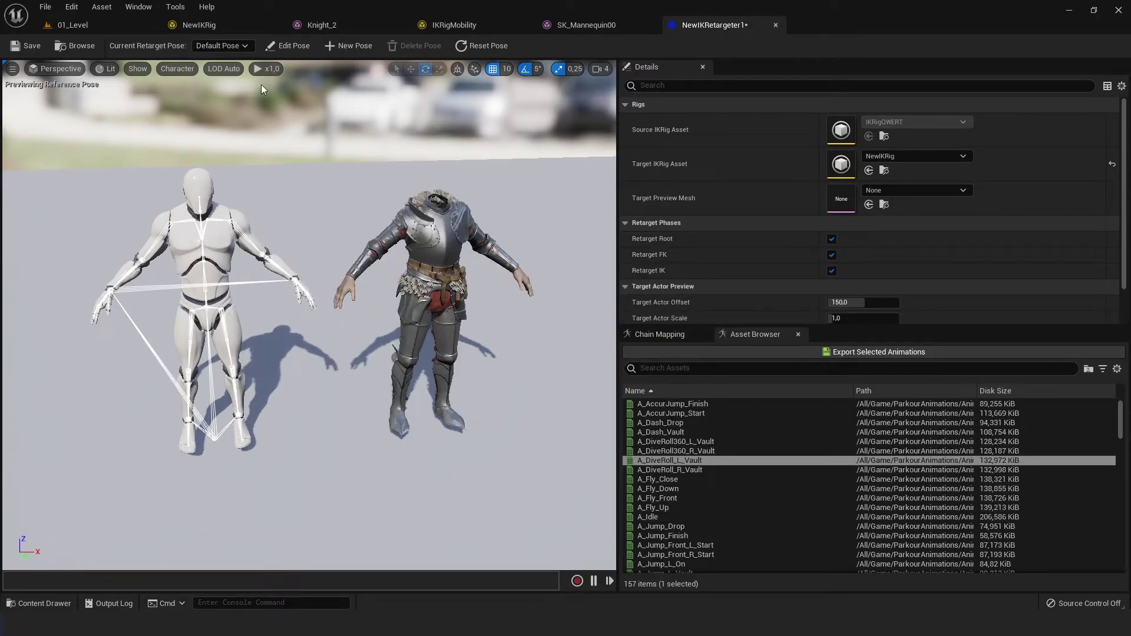
pyautogui.click(262, 73)
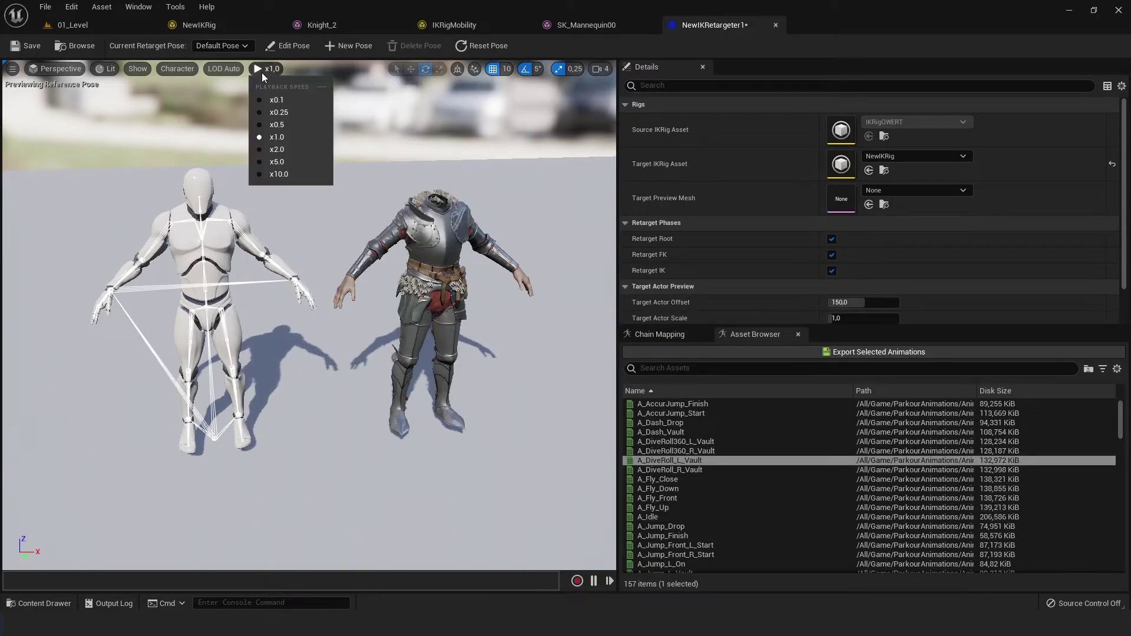
pyautogui.click(265, 112)
pyautogui.moveTo(490, 204)
pyautogui.mouseDown()
pyautogui.moveTo(381, 213)
pyautogui.moveTo(292, 177)
pyautogui.mouseUp()
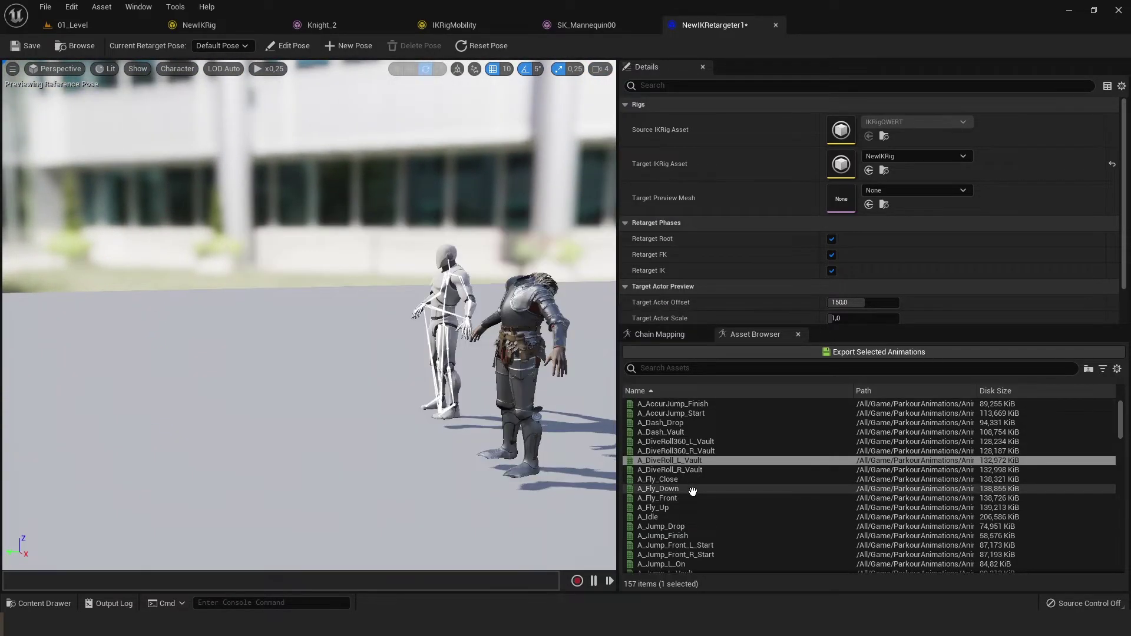
# Preview A_AccurJump_Start and scrub the jump from frame 12 to about 15, inspecting legs and feet
pyautogui.click(700, 413)
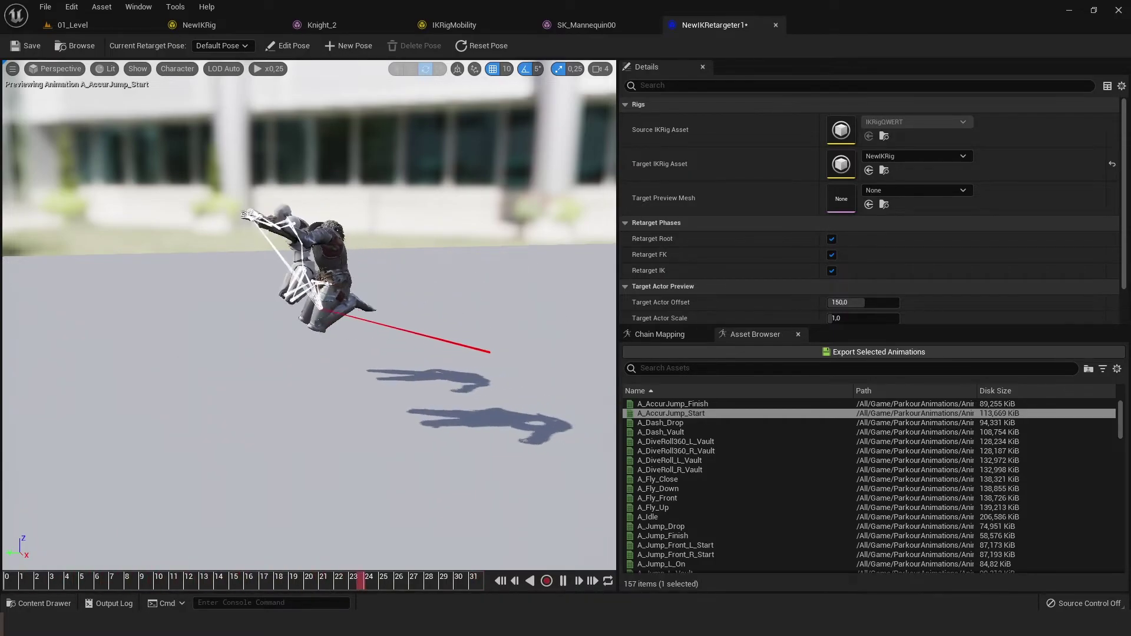
pyautogui.moveTo(487, 432)
pyautogui.mouseDown(button='right')
pyautogui.moveTo(486, 416)
pyautogui.moveTo(484, 470)
pyautogui.mouseUp(button='right')
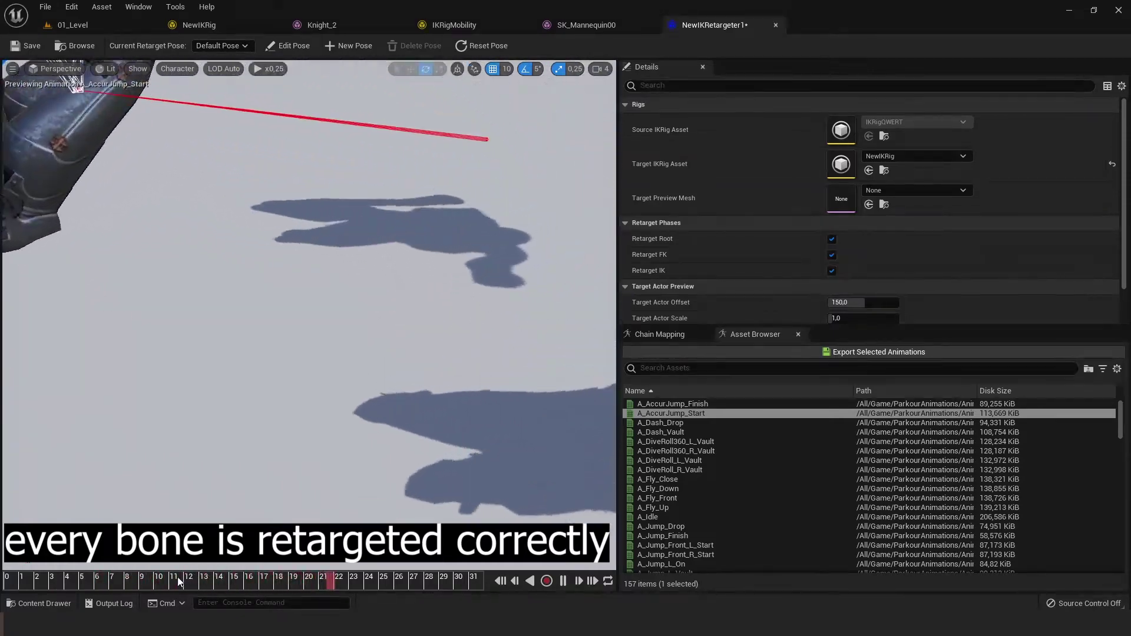
pyautogui.moveTo(178, 577); pyautogui.dragTo(194, 580)
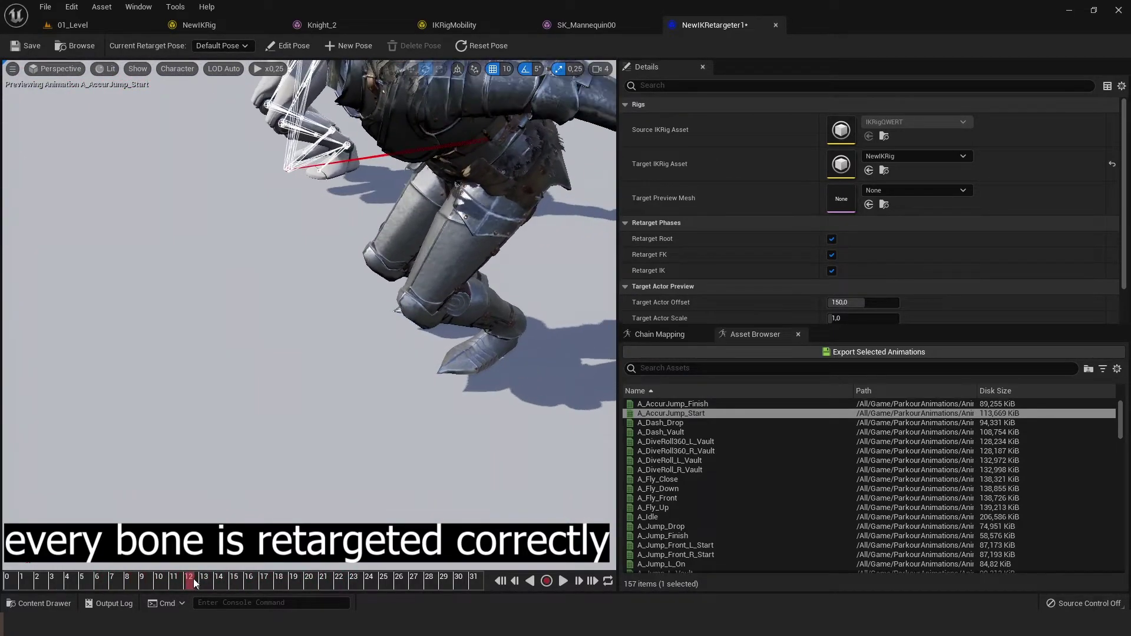
pyautogui.moveTo(193, 579); pyautogui.dragTo(246, 580)
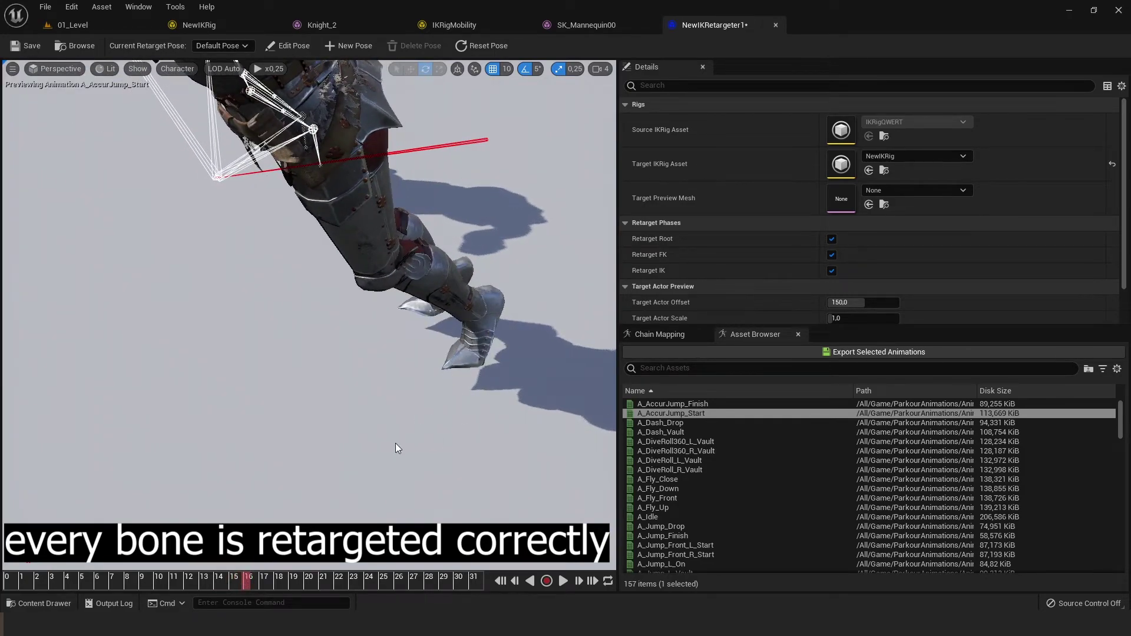
pyautogui.moveTo(396, 448); pyautogui.dragTo(395, 447, button='right')
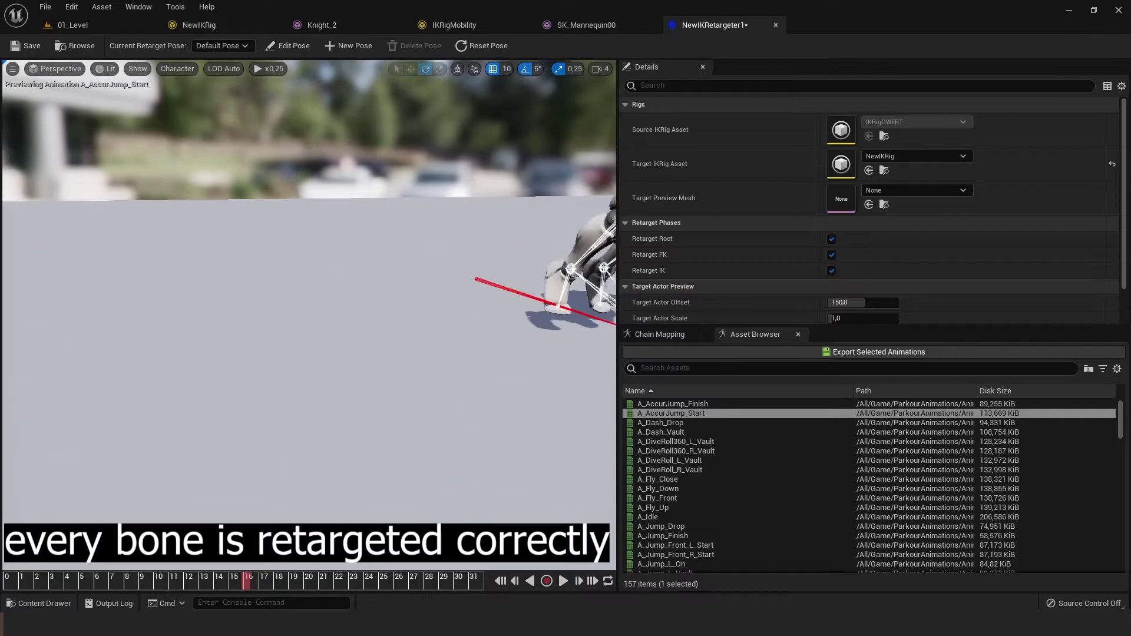
pyautogui.moveTo(324, 371); pyautogui.dragTo(321, 245, button='right')
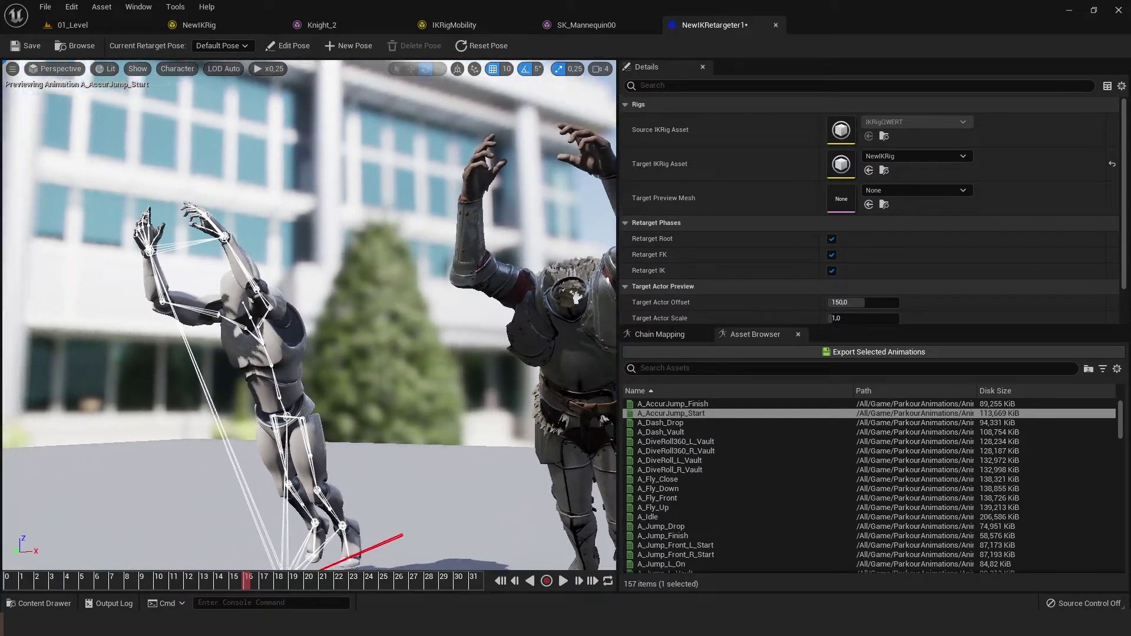
pyautogui.moveTo(321, 245); pyautogui.dragTo(374, 251, button='right')
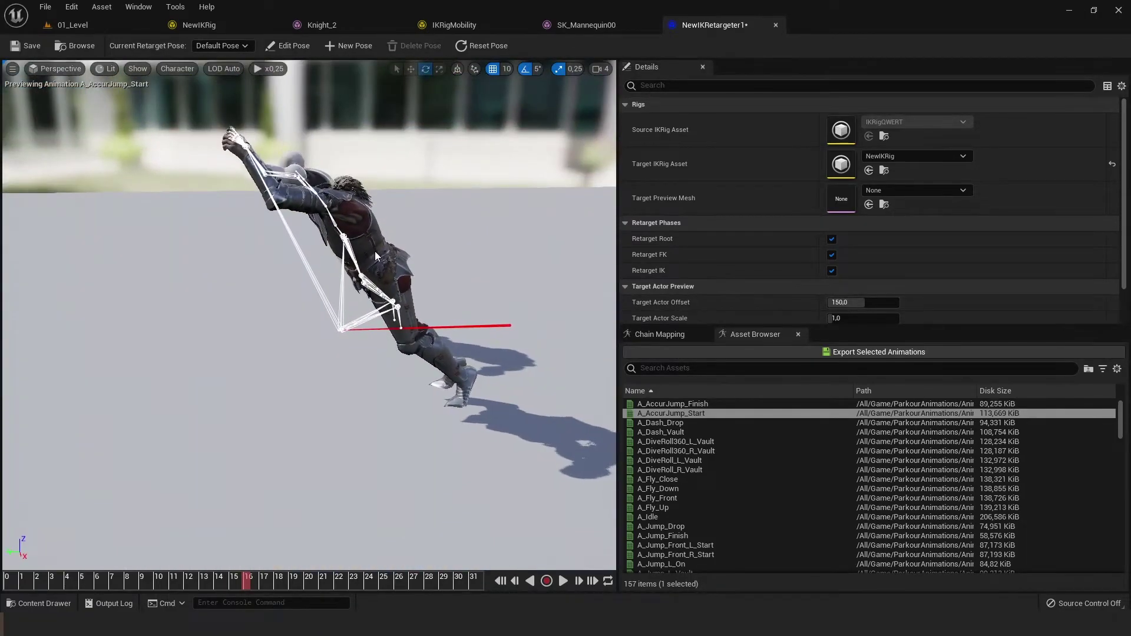
# Show Chain Mapping and set the root chain's Translation Mode to Globally Scaled
pyautogui.click(652, 335)
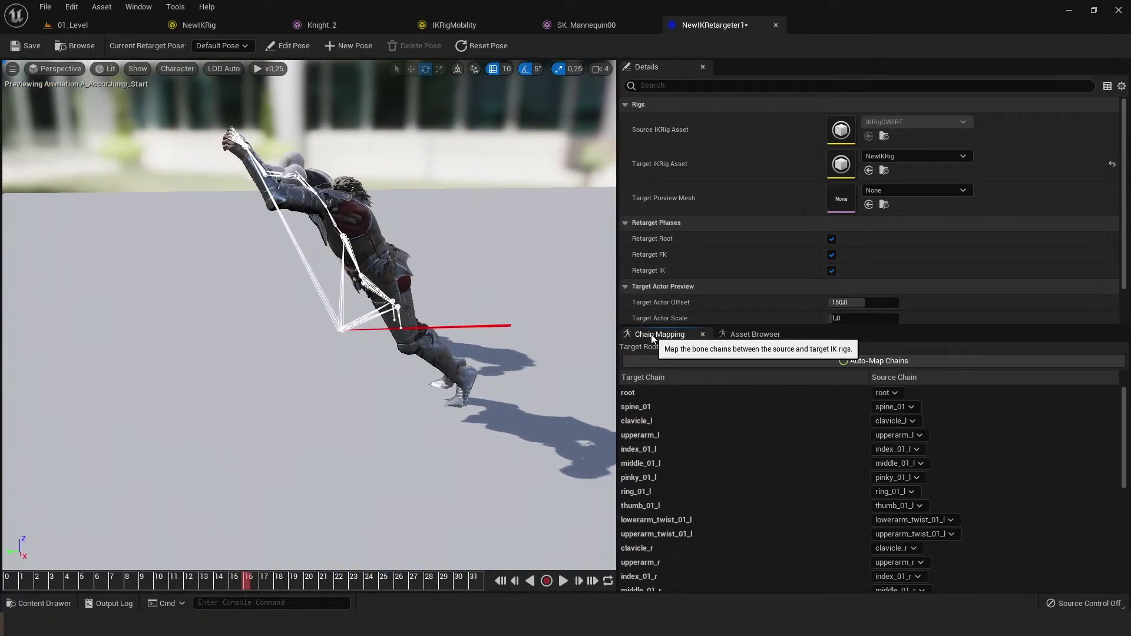
pyautogui.click(639, 395)
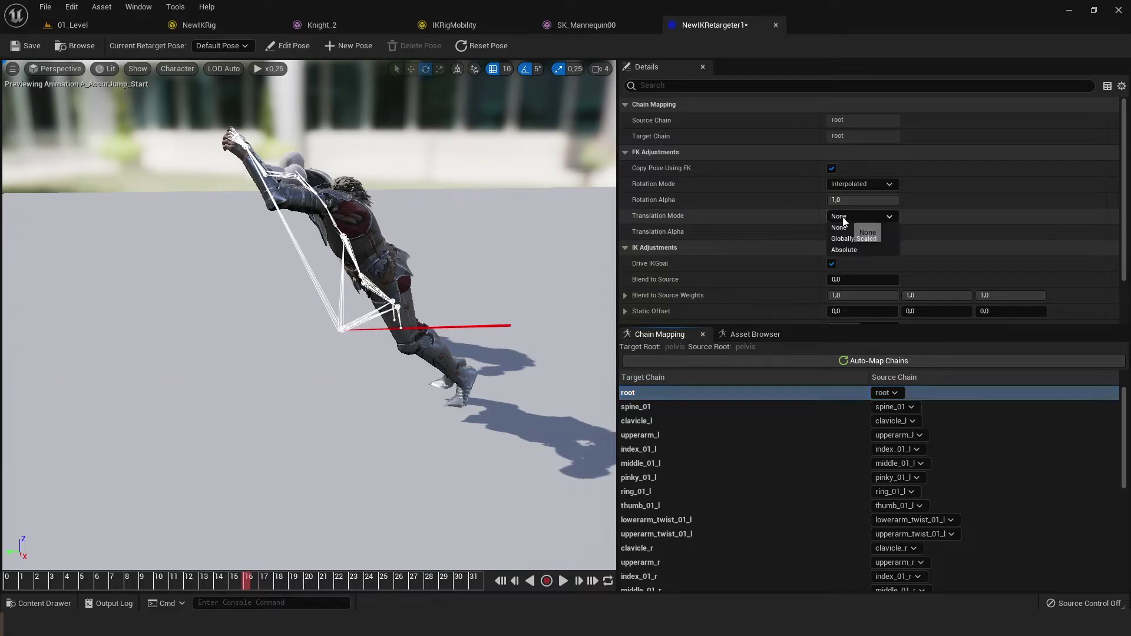
pyautogui.click(842, 217)
pyautogui.click(866, 240)
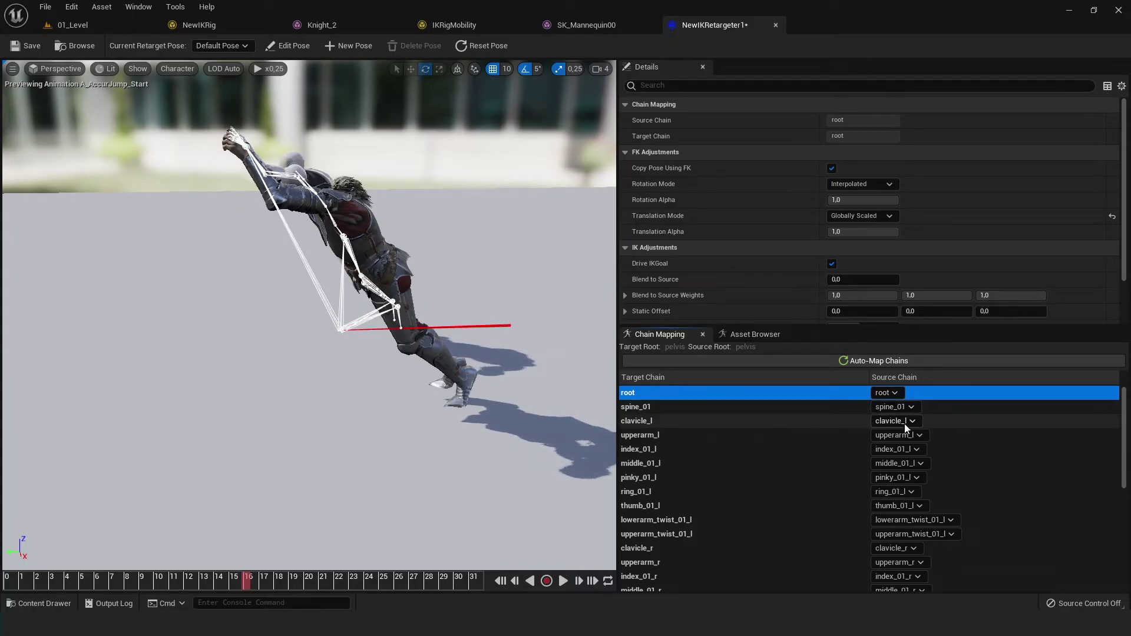
pyautogui.scroll(-2, 771, 495)
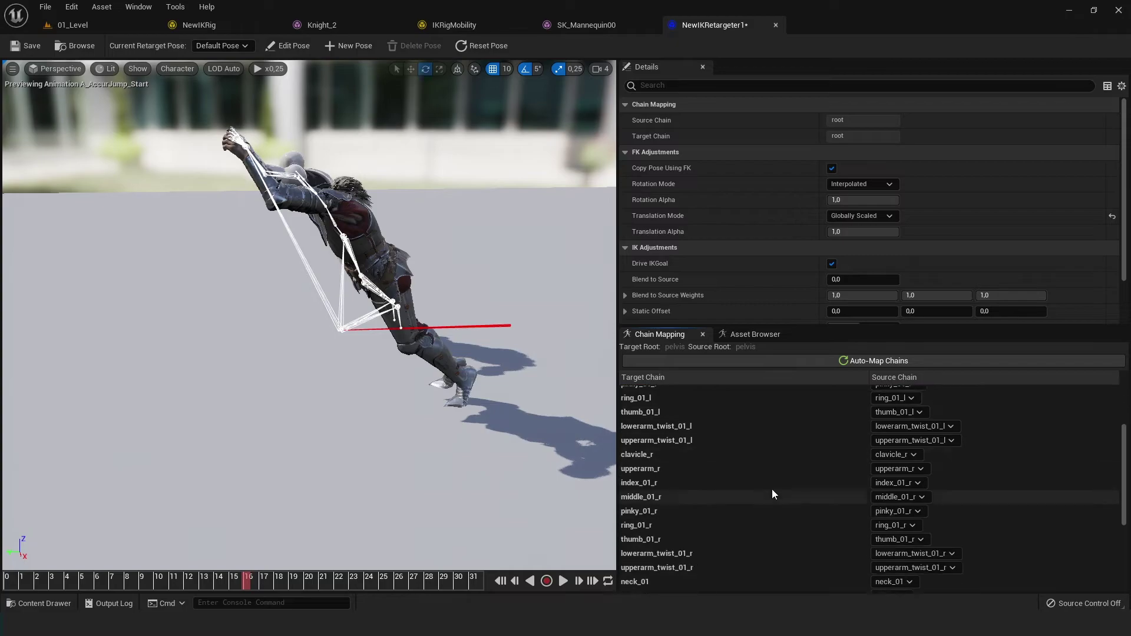
pyautogui.scroll(-2, 772, 489)
pyautogui.scroll(1, 772, 477)
pyautogui.scroll(2, 772, 477)
pyautogui.scroll(2, 772, 477)
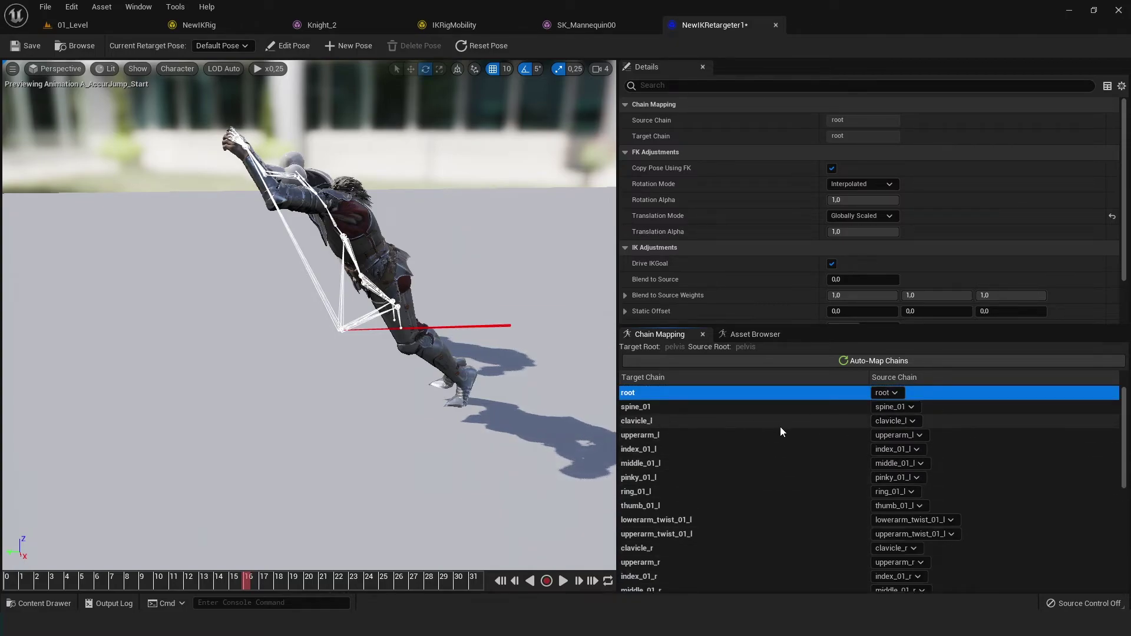
# Remap upperarm_l to thumb_01_r, inspect the twisted arm, then restore source upperarm_l
pyautogui.click(901, 436)
pyautogui.click(907, 403)
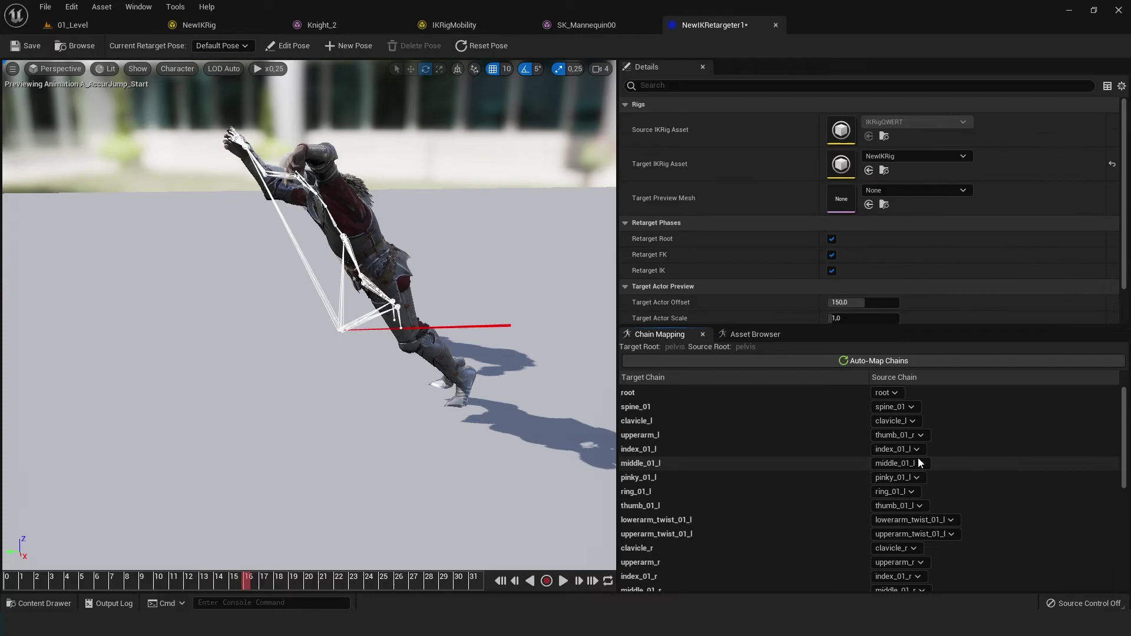
pyautogui.moveTo(310, 310); pyautogui.dragTo(310, 283, button='right')
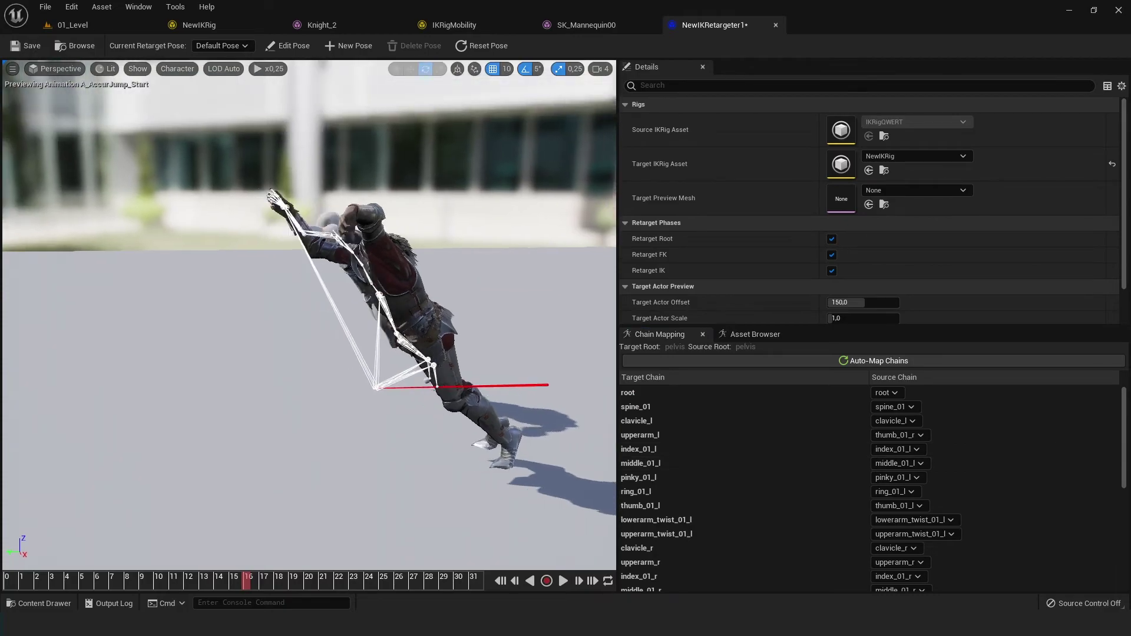
pyautogui.moveTo(263, 248); pyautogui.dragTo(263, 248, button='right')
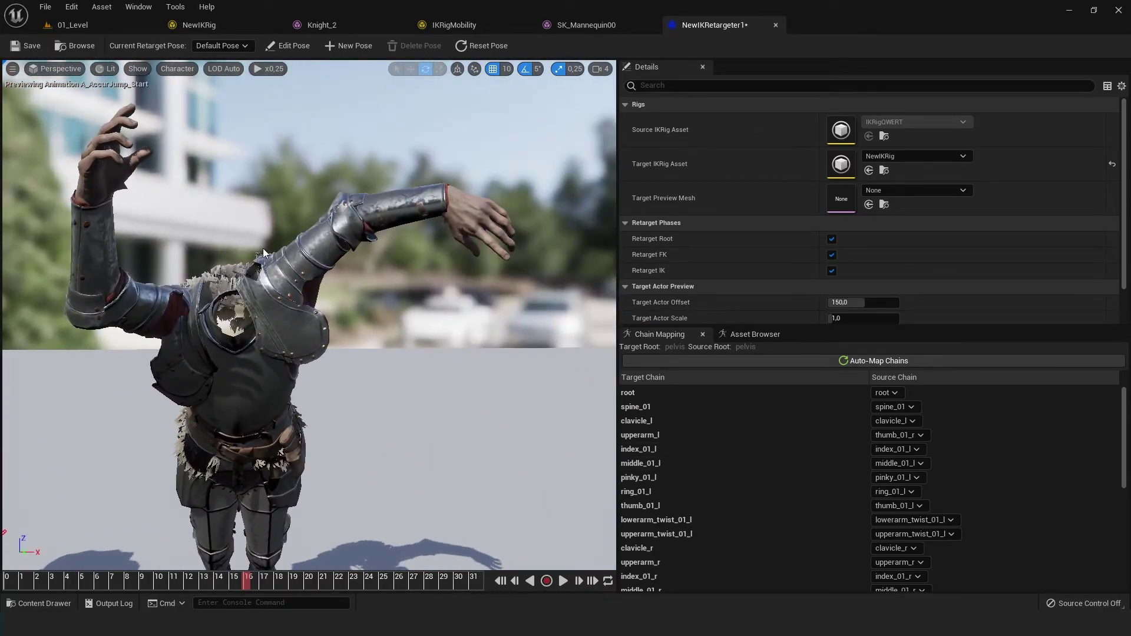
pyautogui.moveTo(438, 362); pyautogui.dragTo(445, 367, button='right')
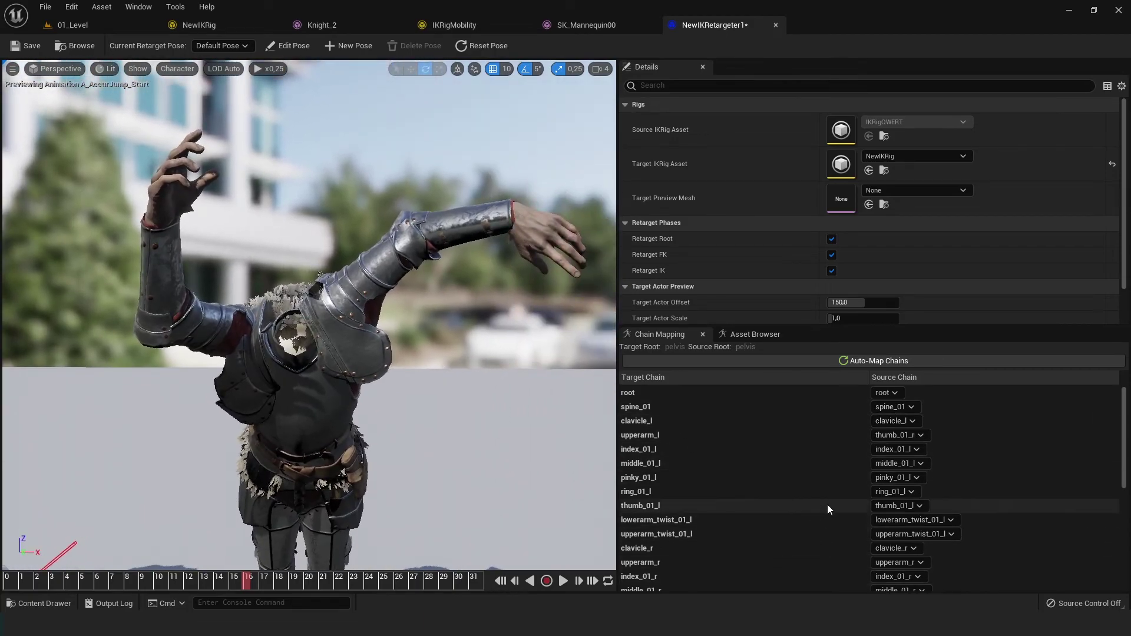
pyautogui.click(897, 435)
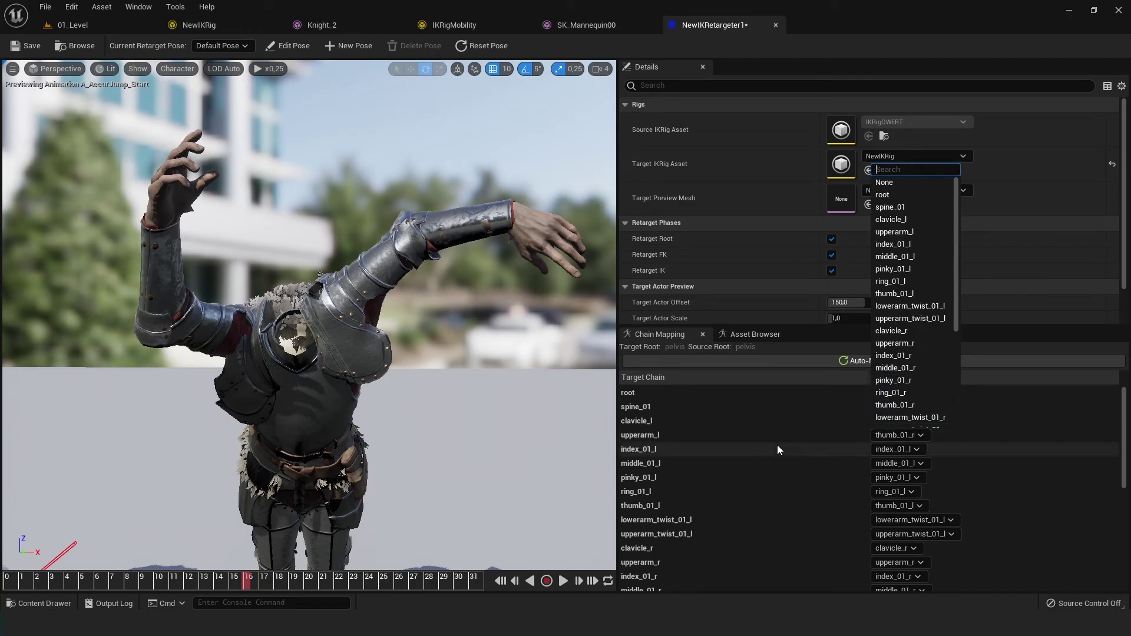
pyautogui.click(911, 233)
pyautogui.moveTo(309, 318); pyautogui.dragTo(310, 318, button='right')
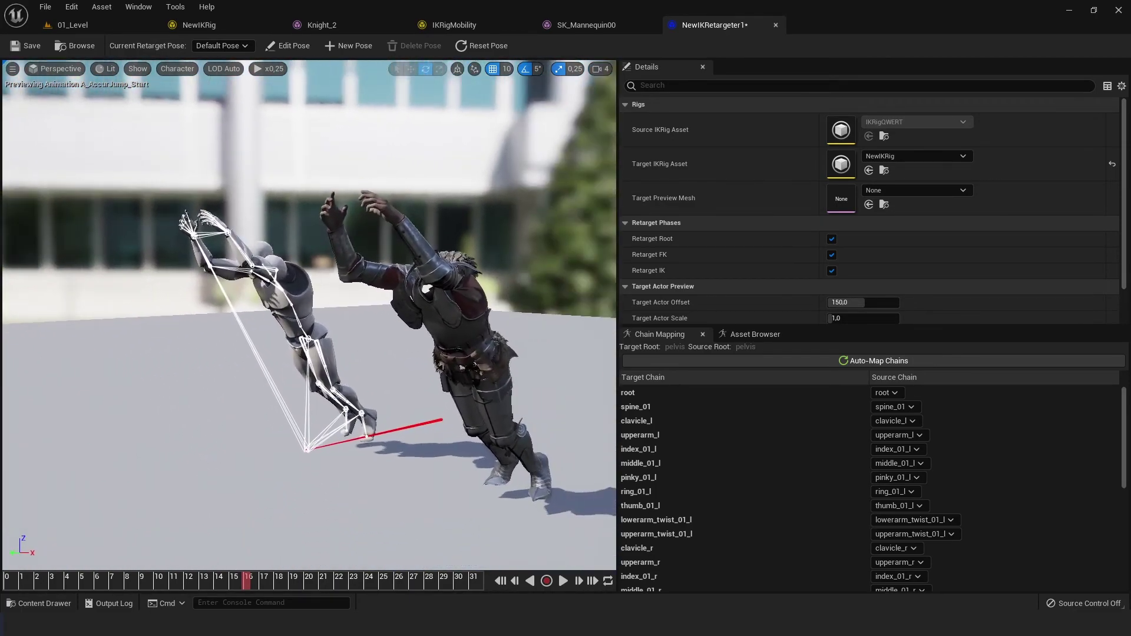
pyautogui.moveTo(310, 319); pyautogui.dragTo(309, 319, button='right')
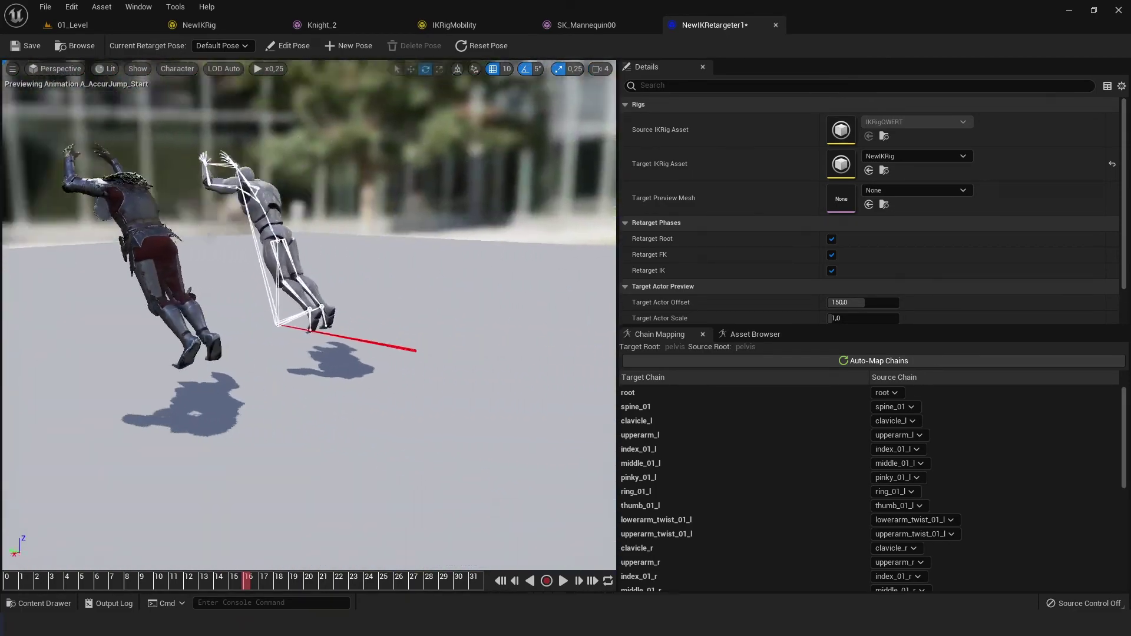
pyautogui.moveTo(565, 356); pyautogui.dragTo(564, 356, button='right')
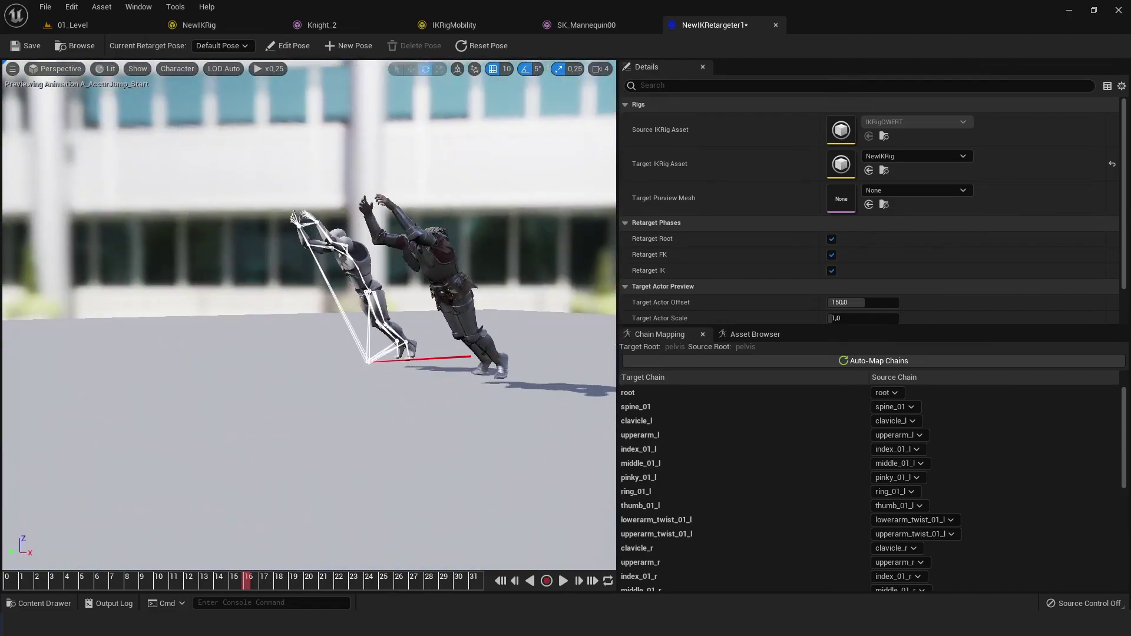